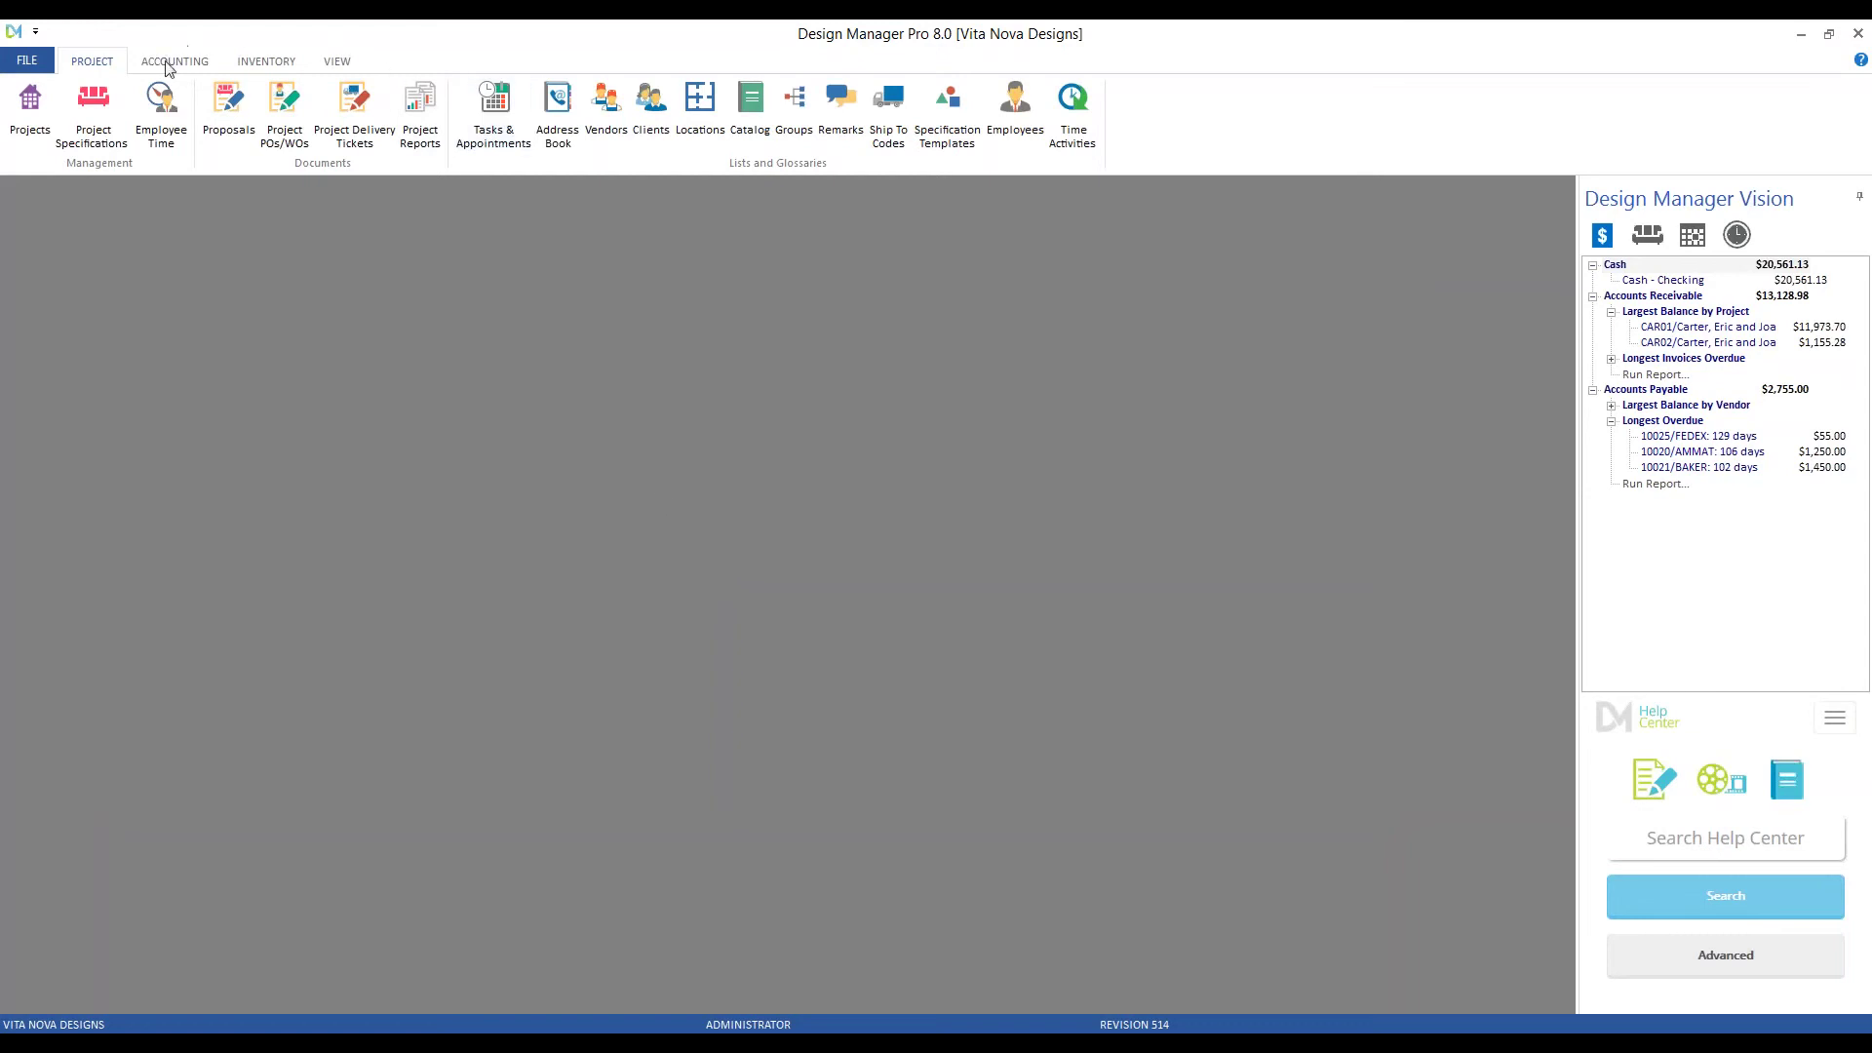
Open the Accounting Bills & Invoices list for fiscal month 06/2015 and move its window into place.
{"action": "left_click", "coordinate": [198, 67]}
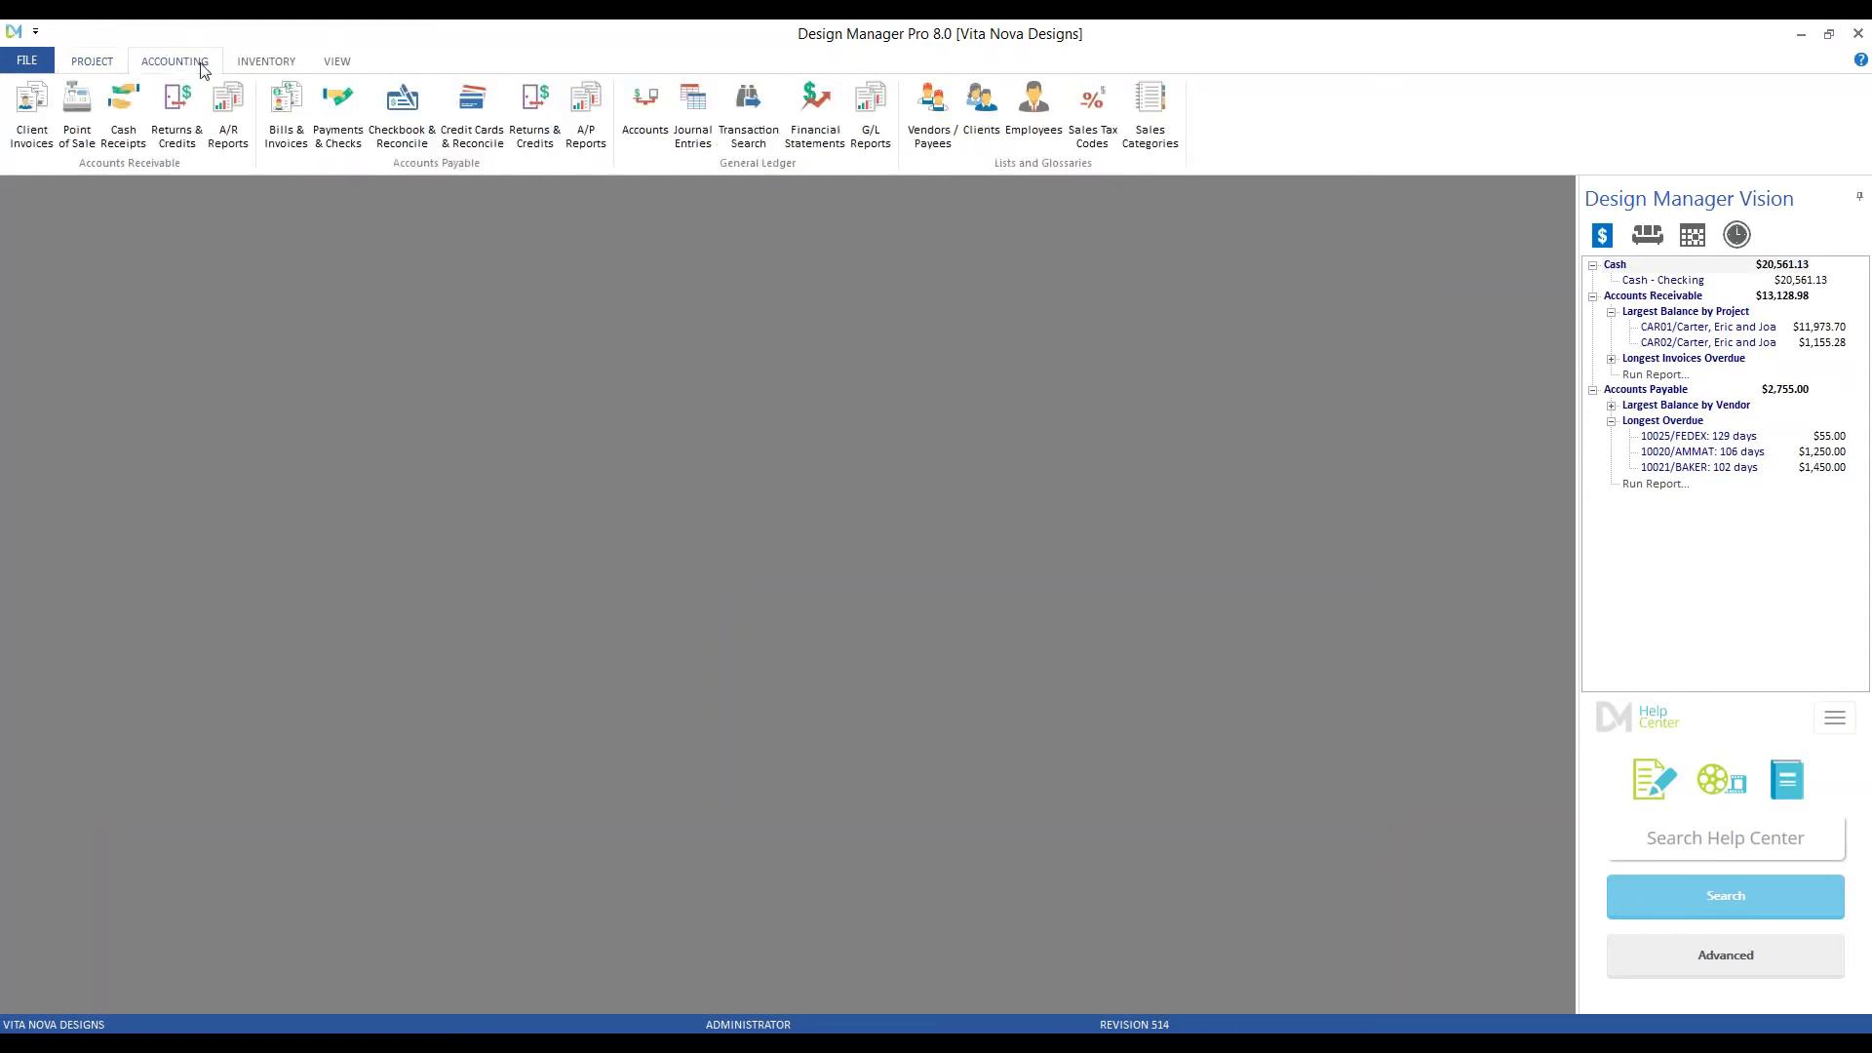
{"action": "left_click", "coordinate": [298, 116]}
{"action": "left_click_drag", "start_coordinate": [355, 230], "coordinate": [454, 297]}
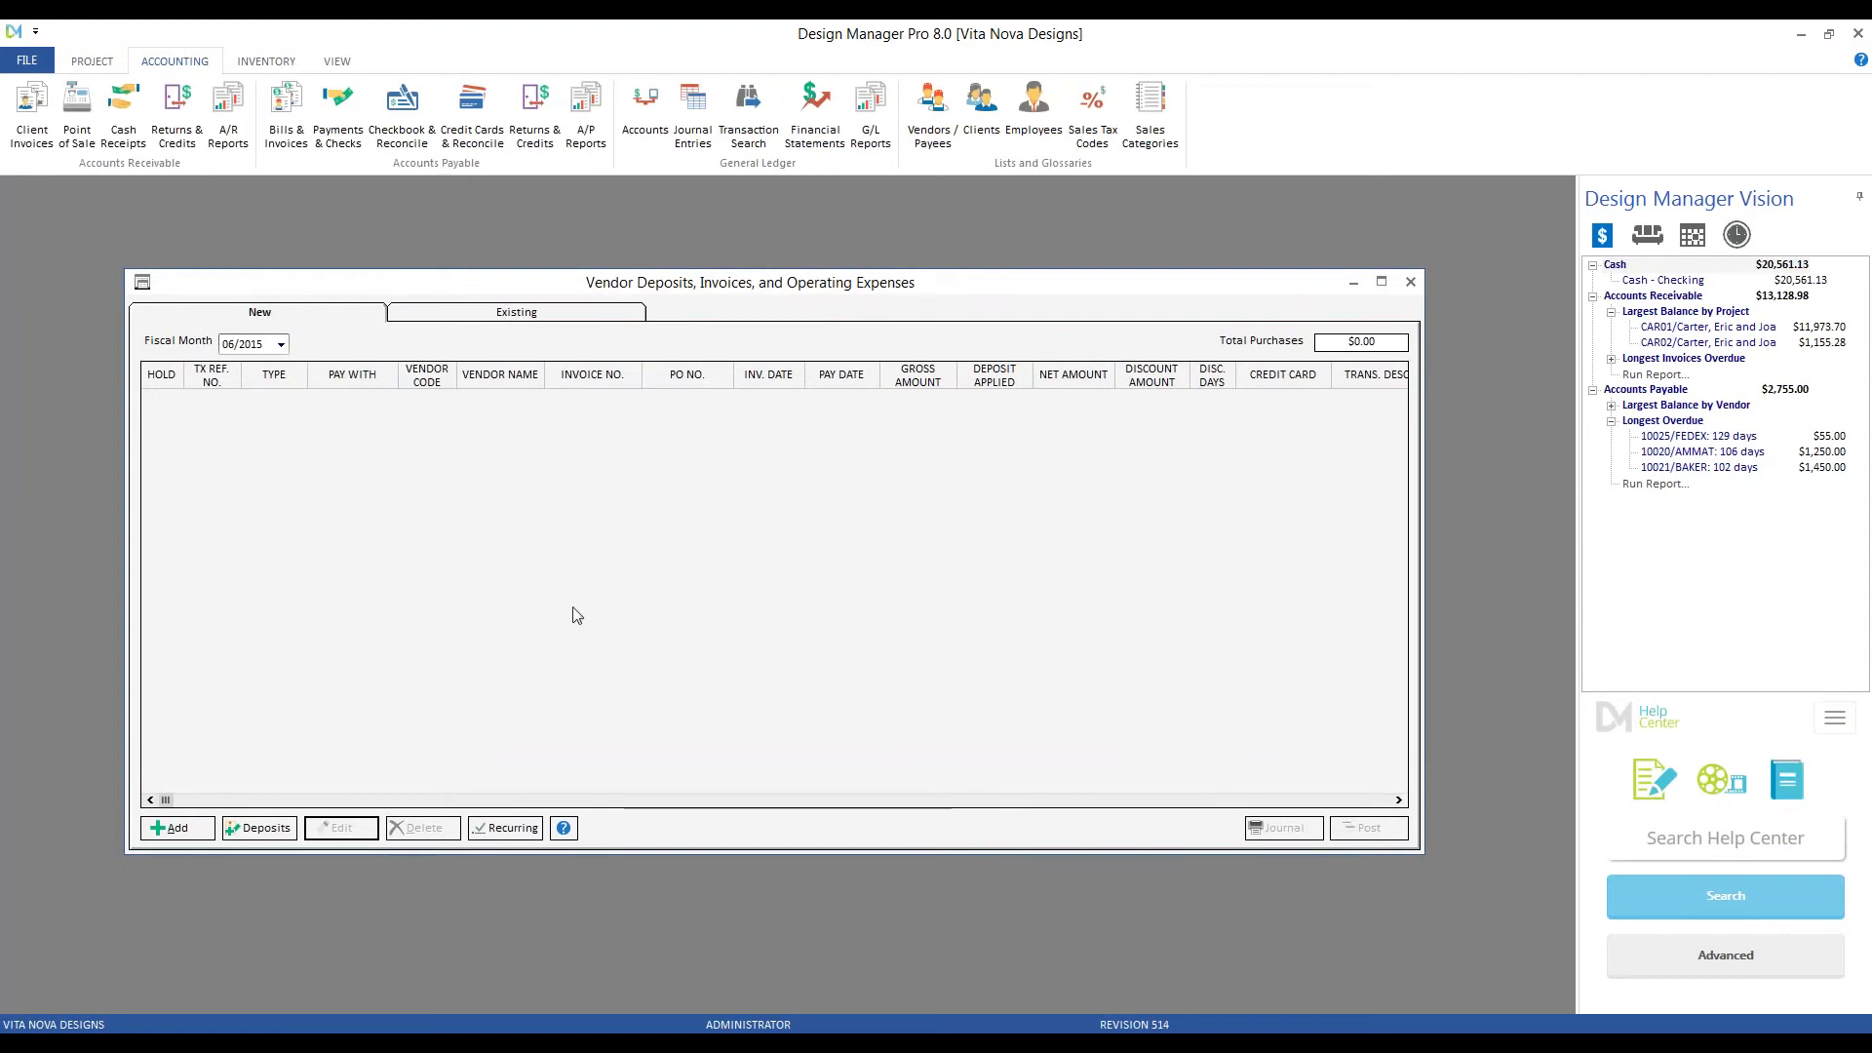
Add an Invoice for Project PO entry and load Kravet PO CAR02-0002, totalling 1,590.00.
{"action": "left_click", "coordinate": [211, 824]}
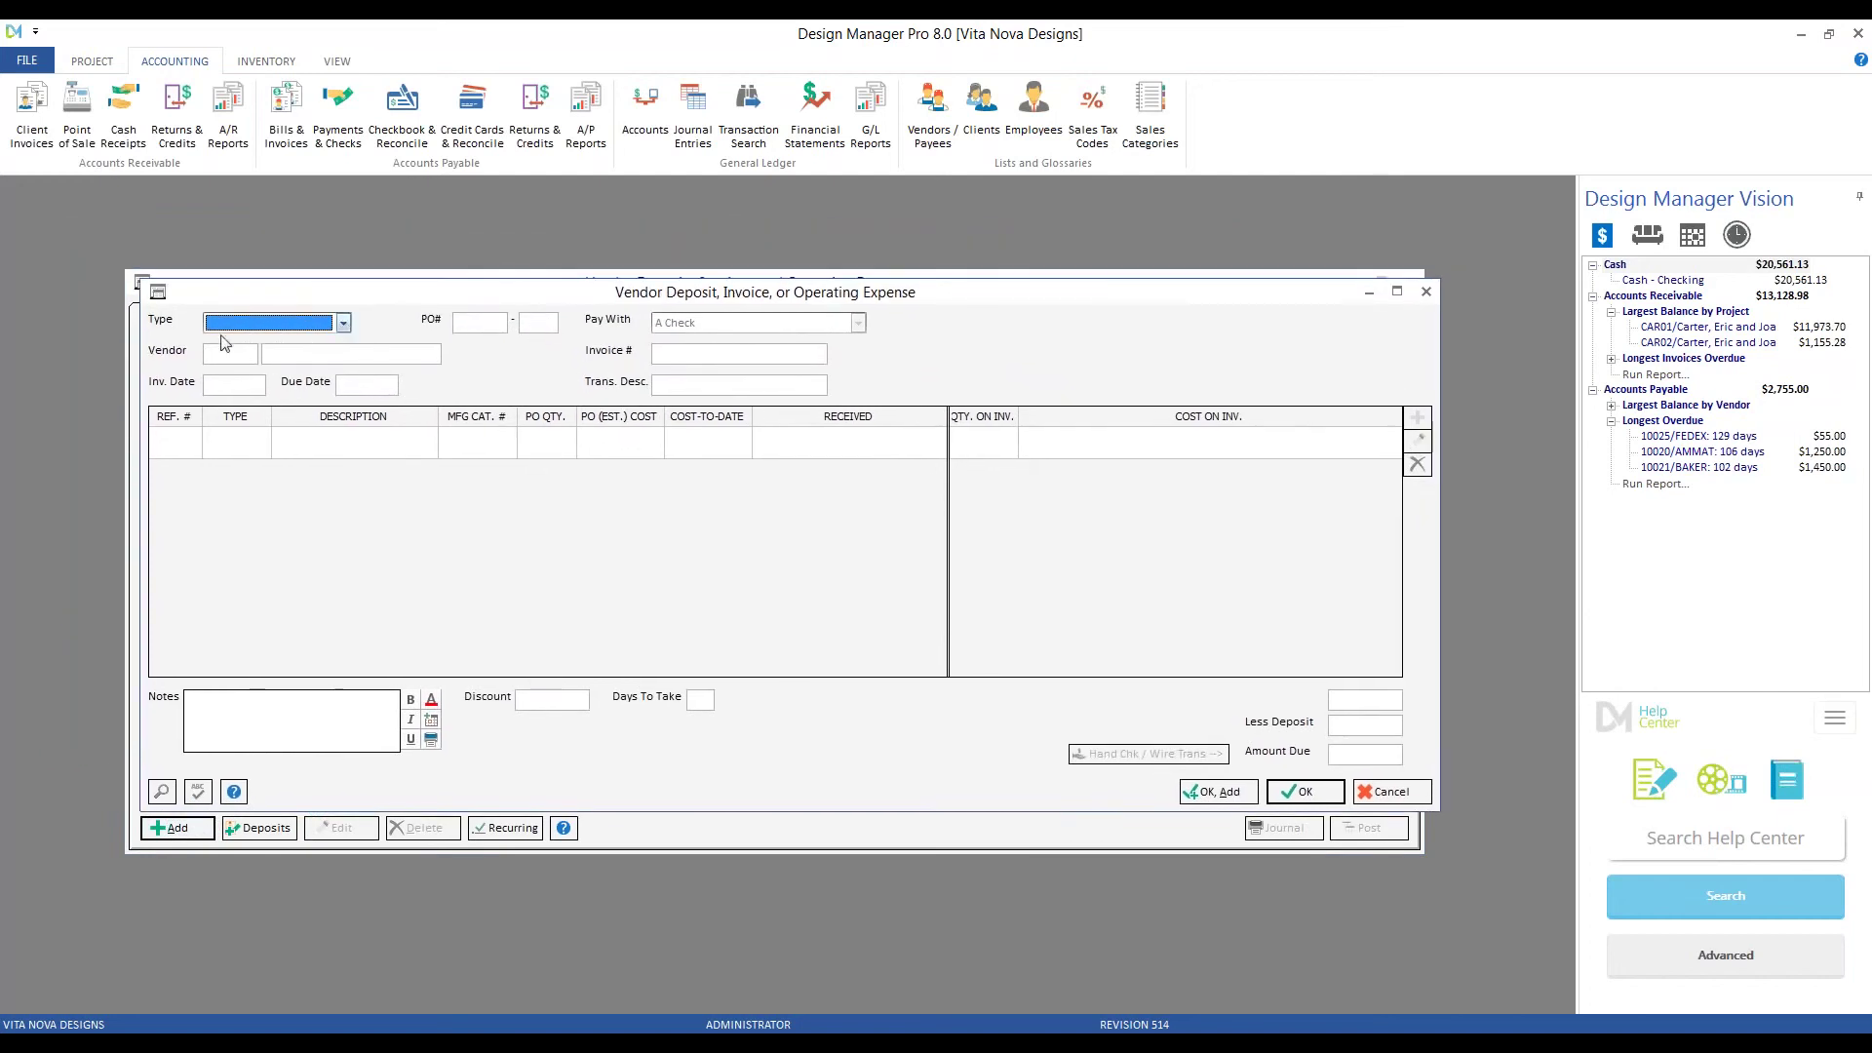
{"action": "left_click", "coordinate": [343, 324]}
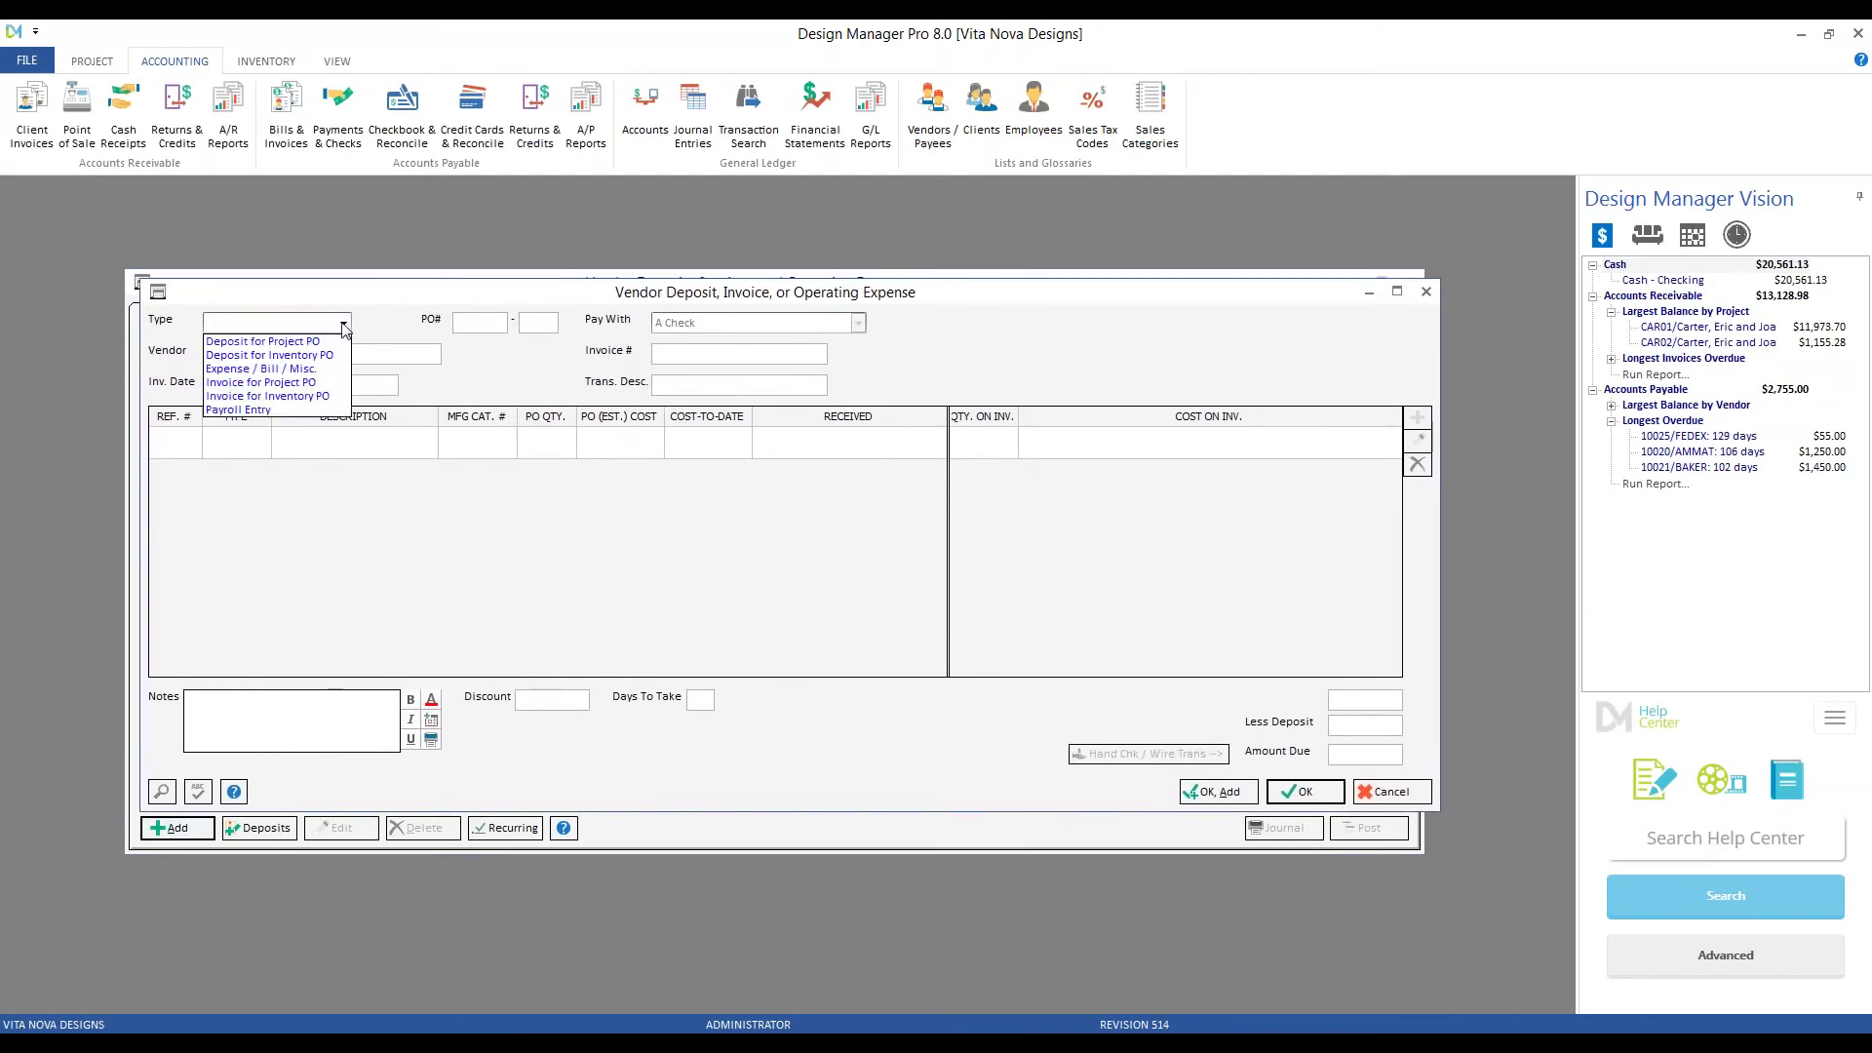
{"action": "left_click", "coordinate": [324, 386]}
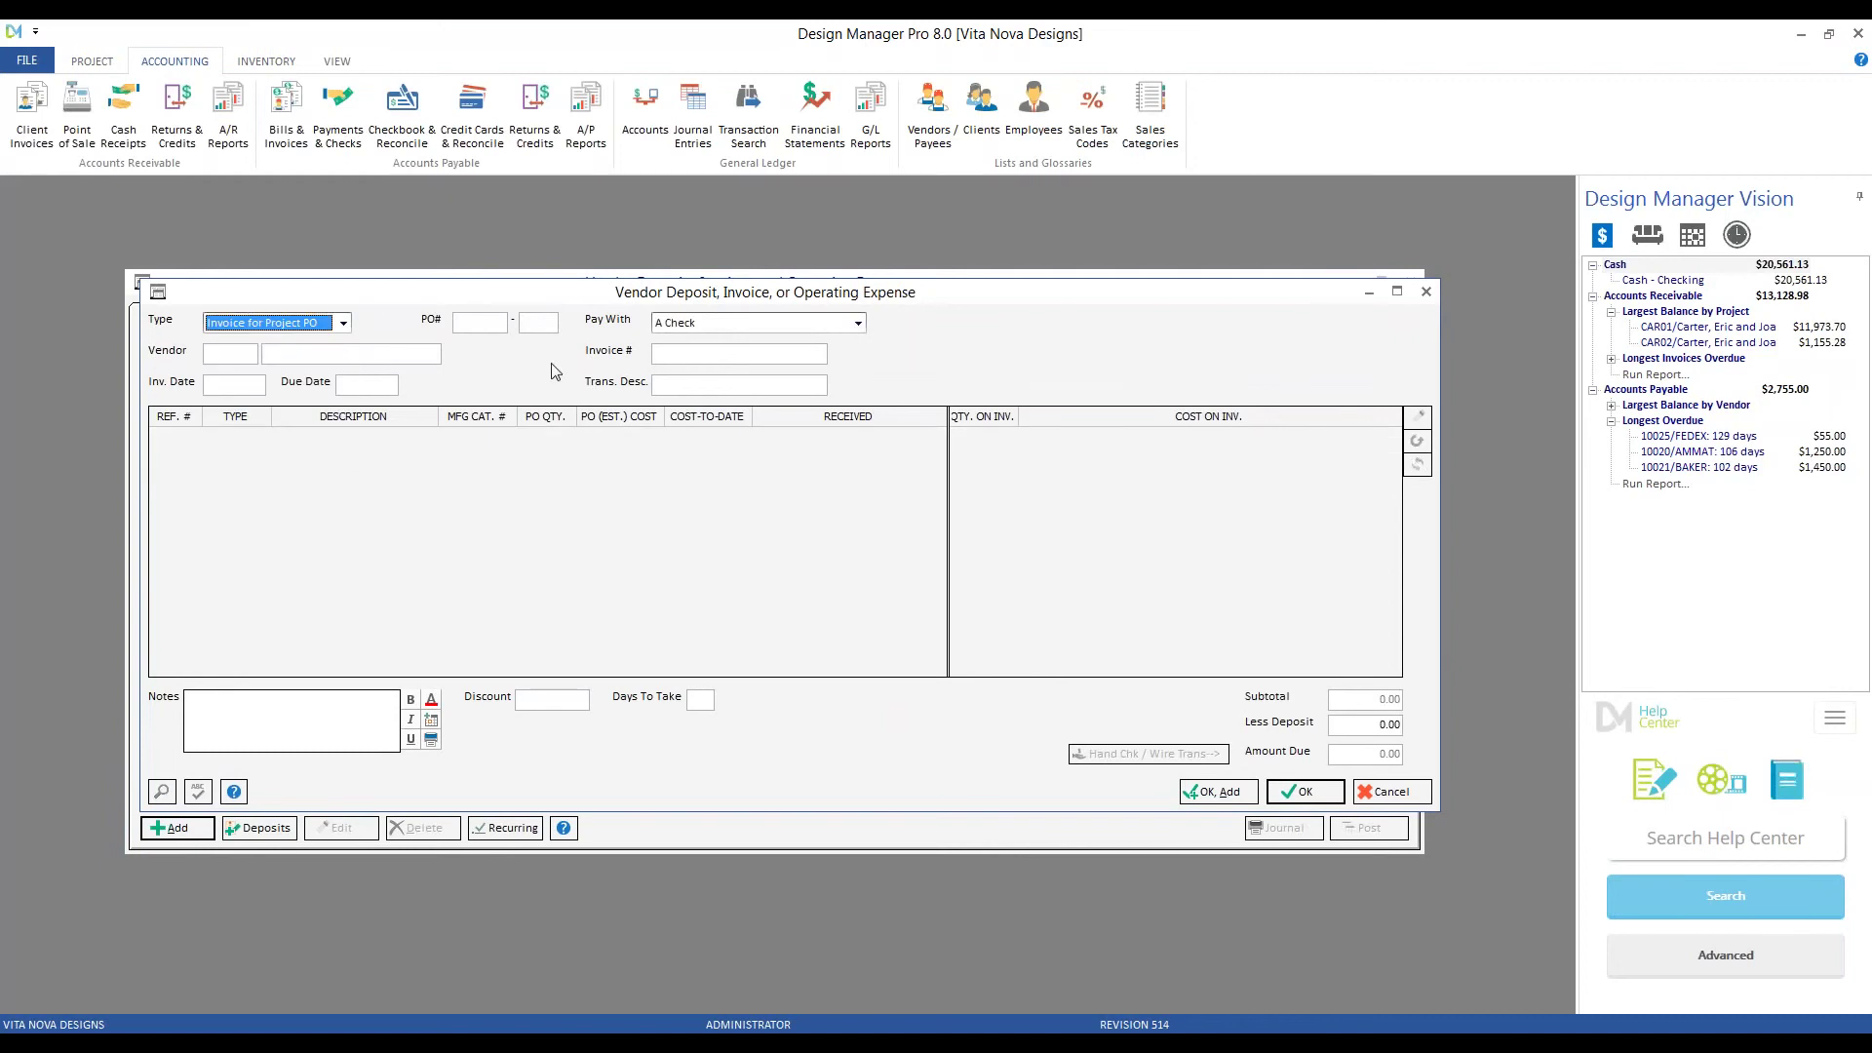
{"action": "left_click", "coordinate": [557, 371]}
{"action": "left_click", "coordinate": [162, 792]}
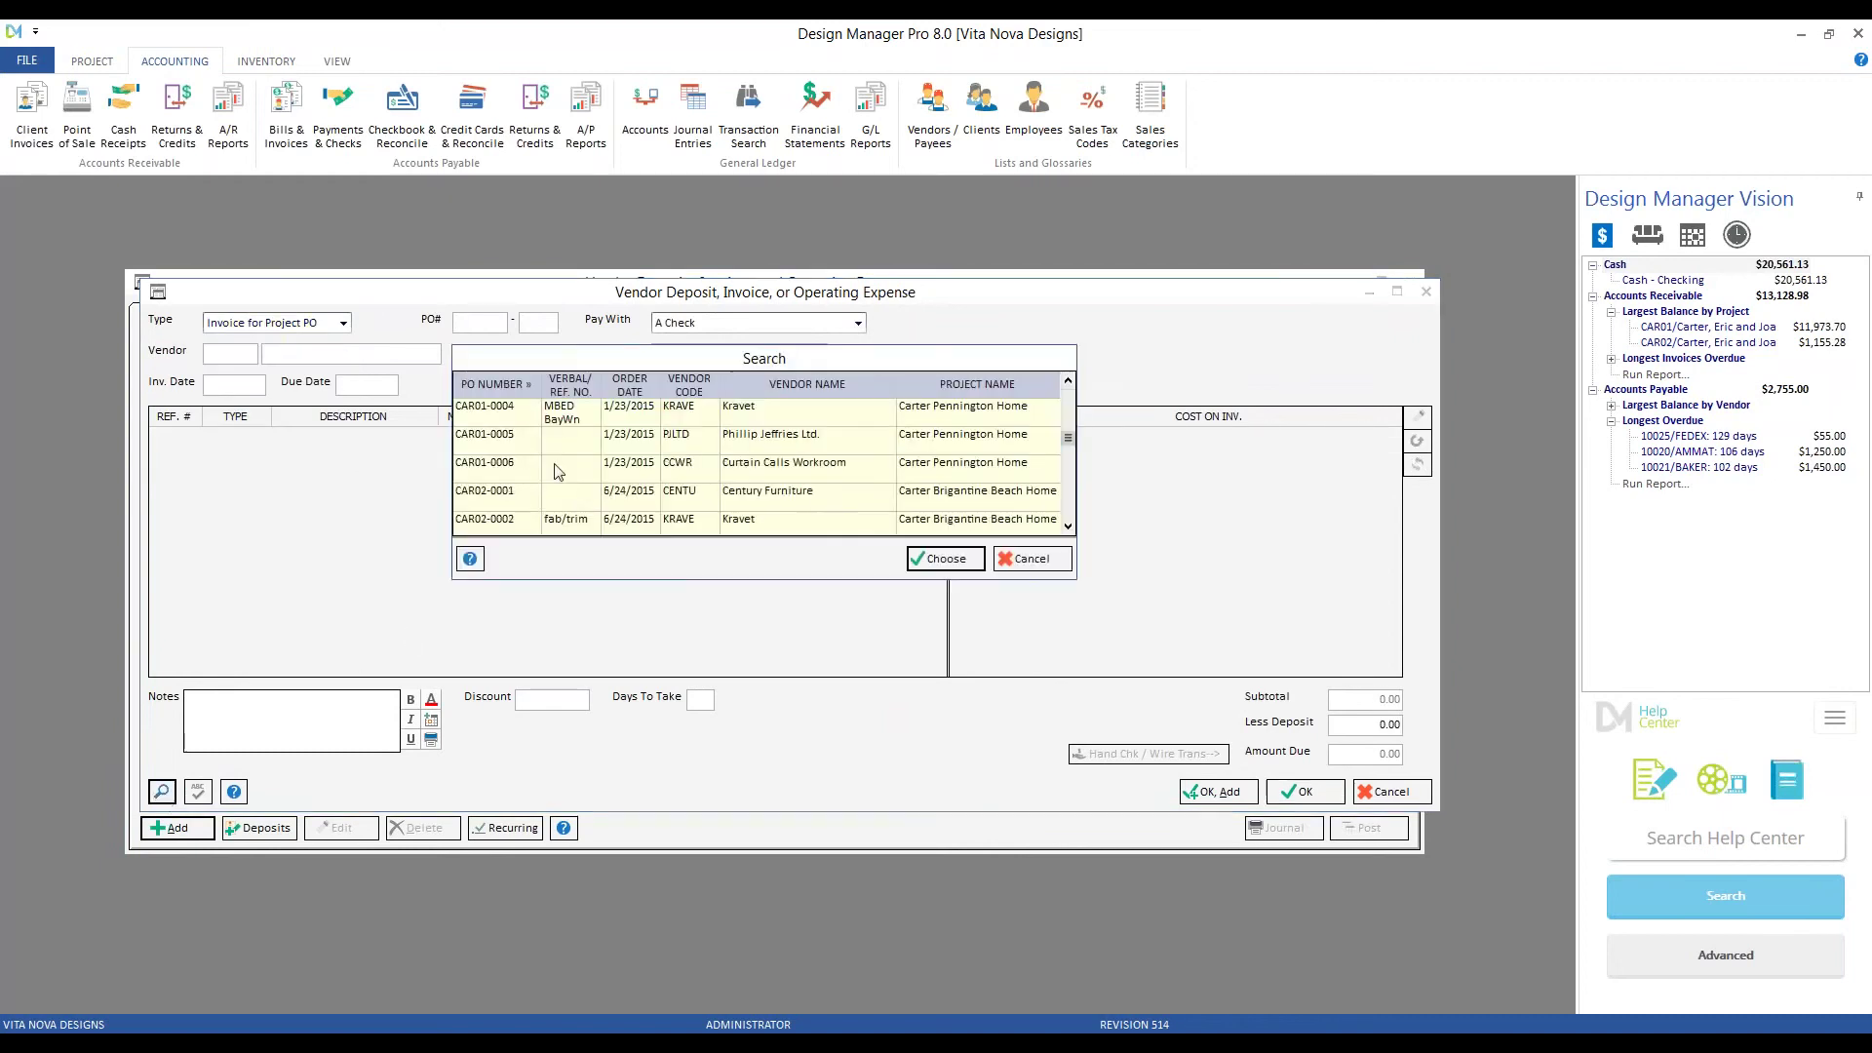
{"action": "left_click", "coordinate": [766, 499]}
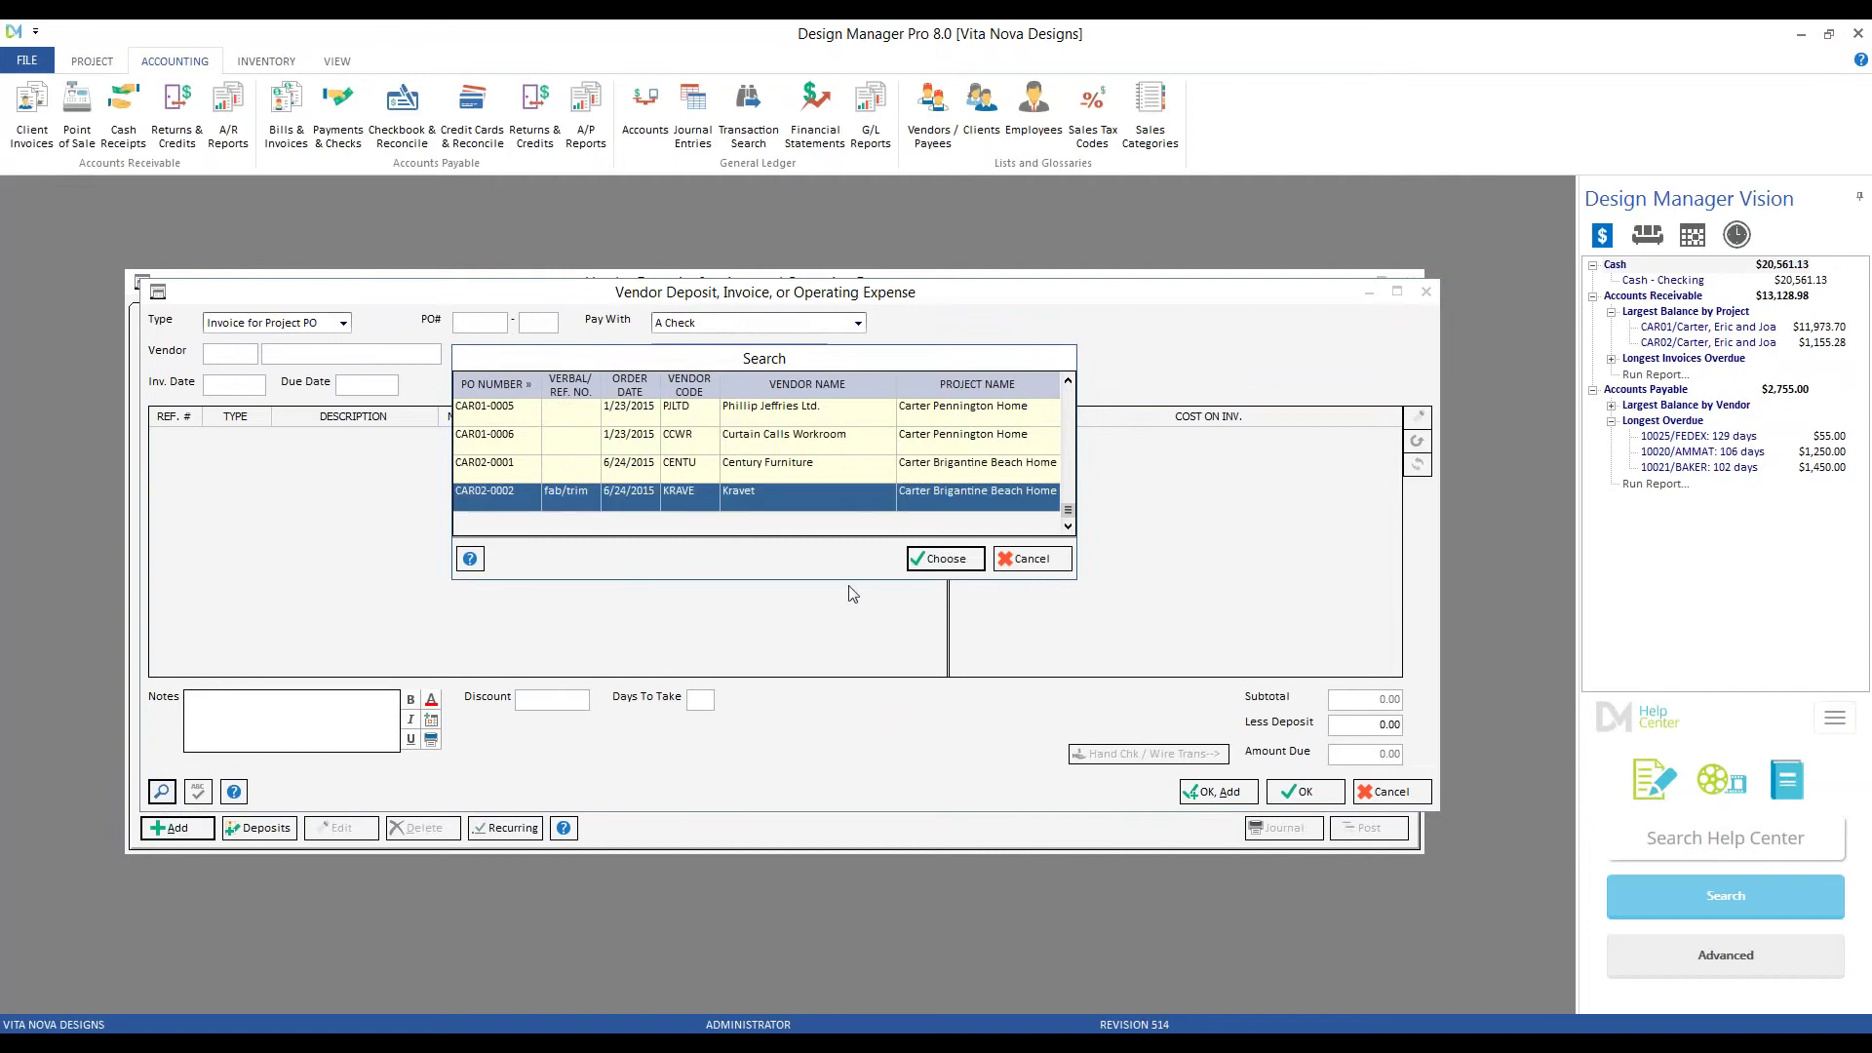
{"action": "left_click", "coordinate": [946, 559]}
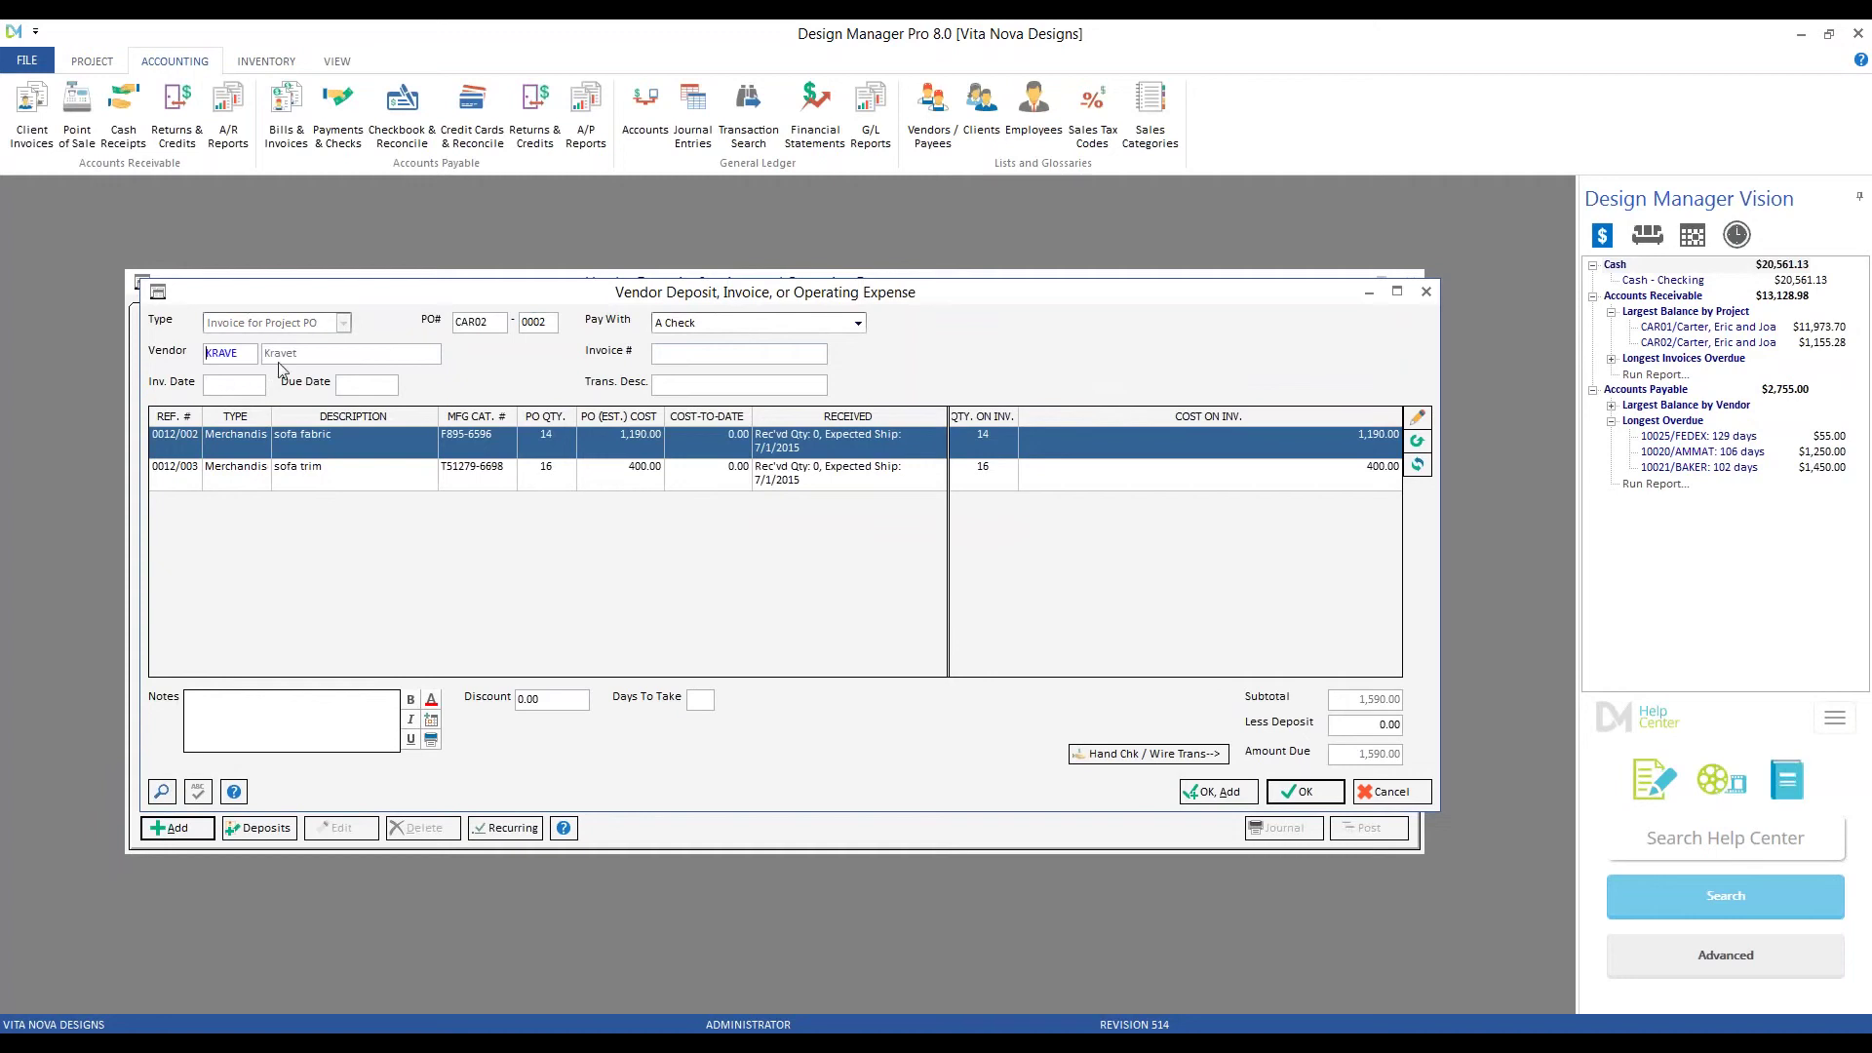
Enter the Kravet invoice number, 6/24/2015 invoice and due dates, and description 'final bill for fabric/trim'.
{"action": "left_click", "coordinate": [654, 356]}
{"action": "type", "text": "6937094"}
{"action": "key", "text": "Tab"}
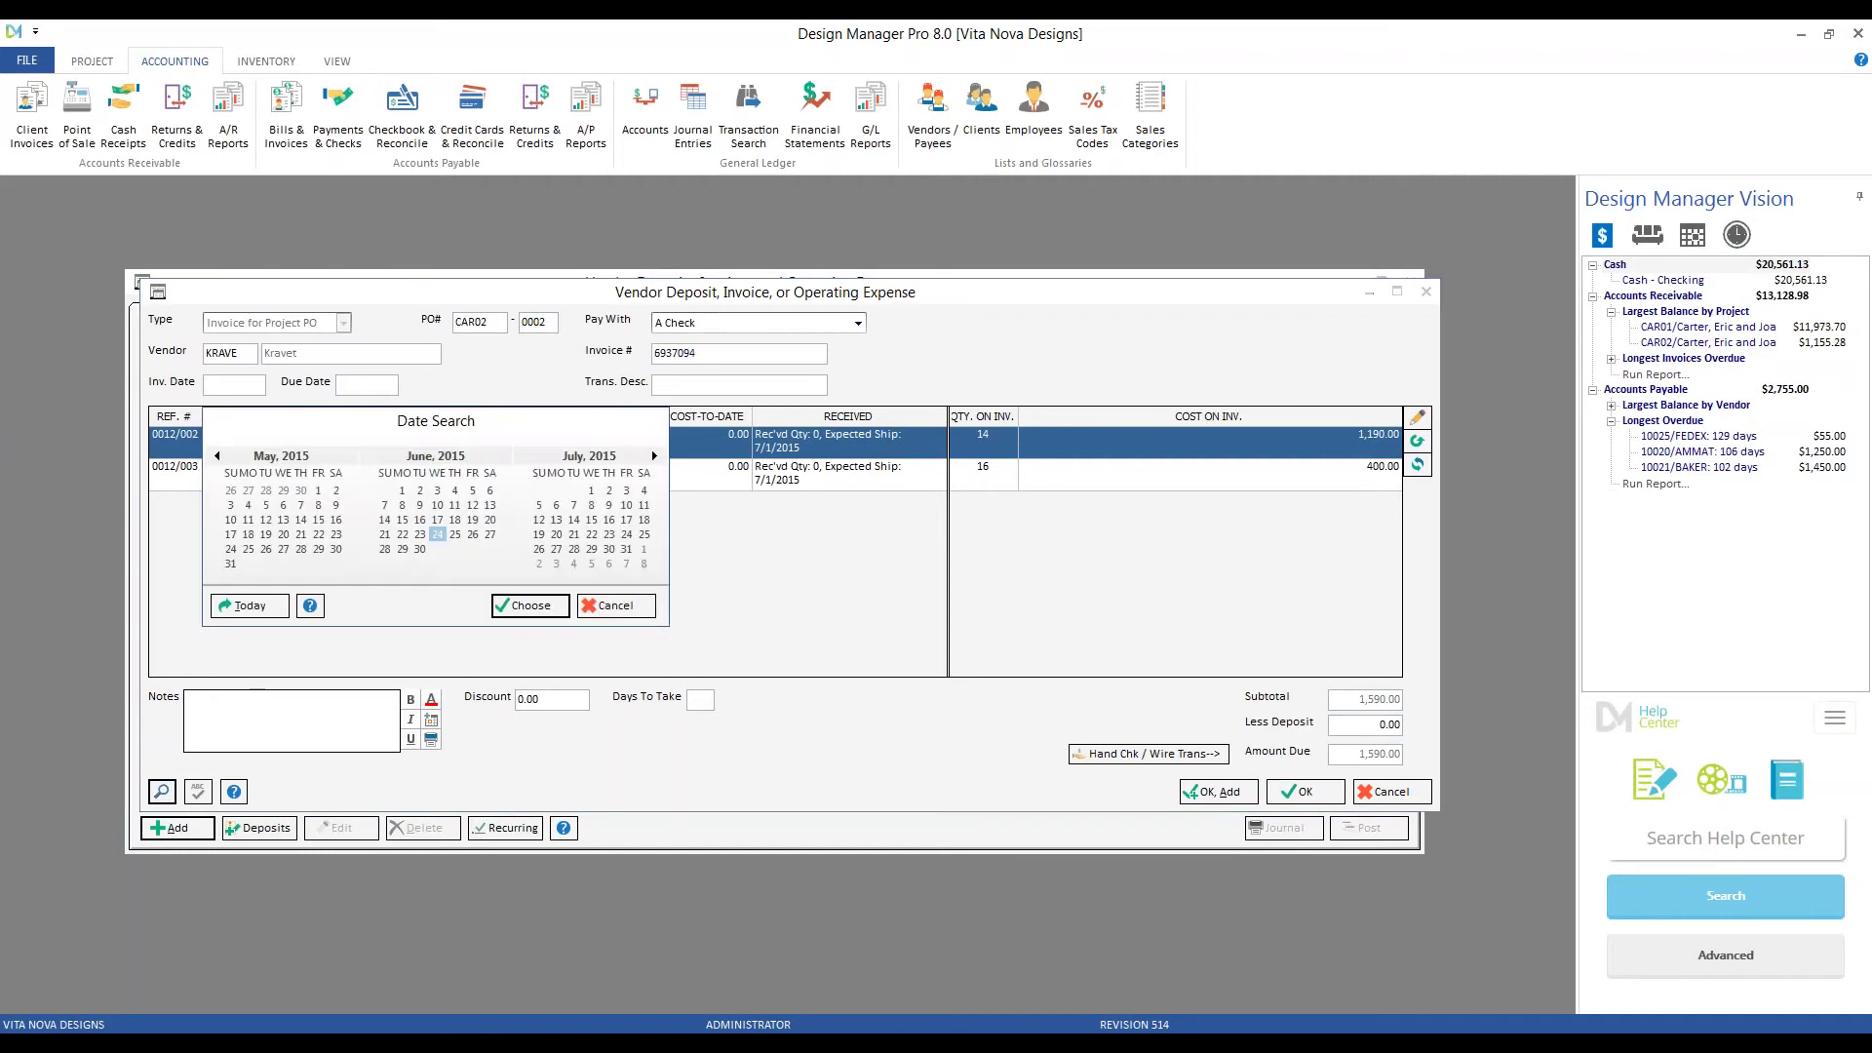
{"action": "key", "text": "Return"}
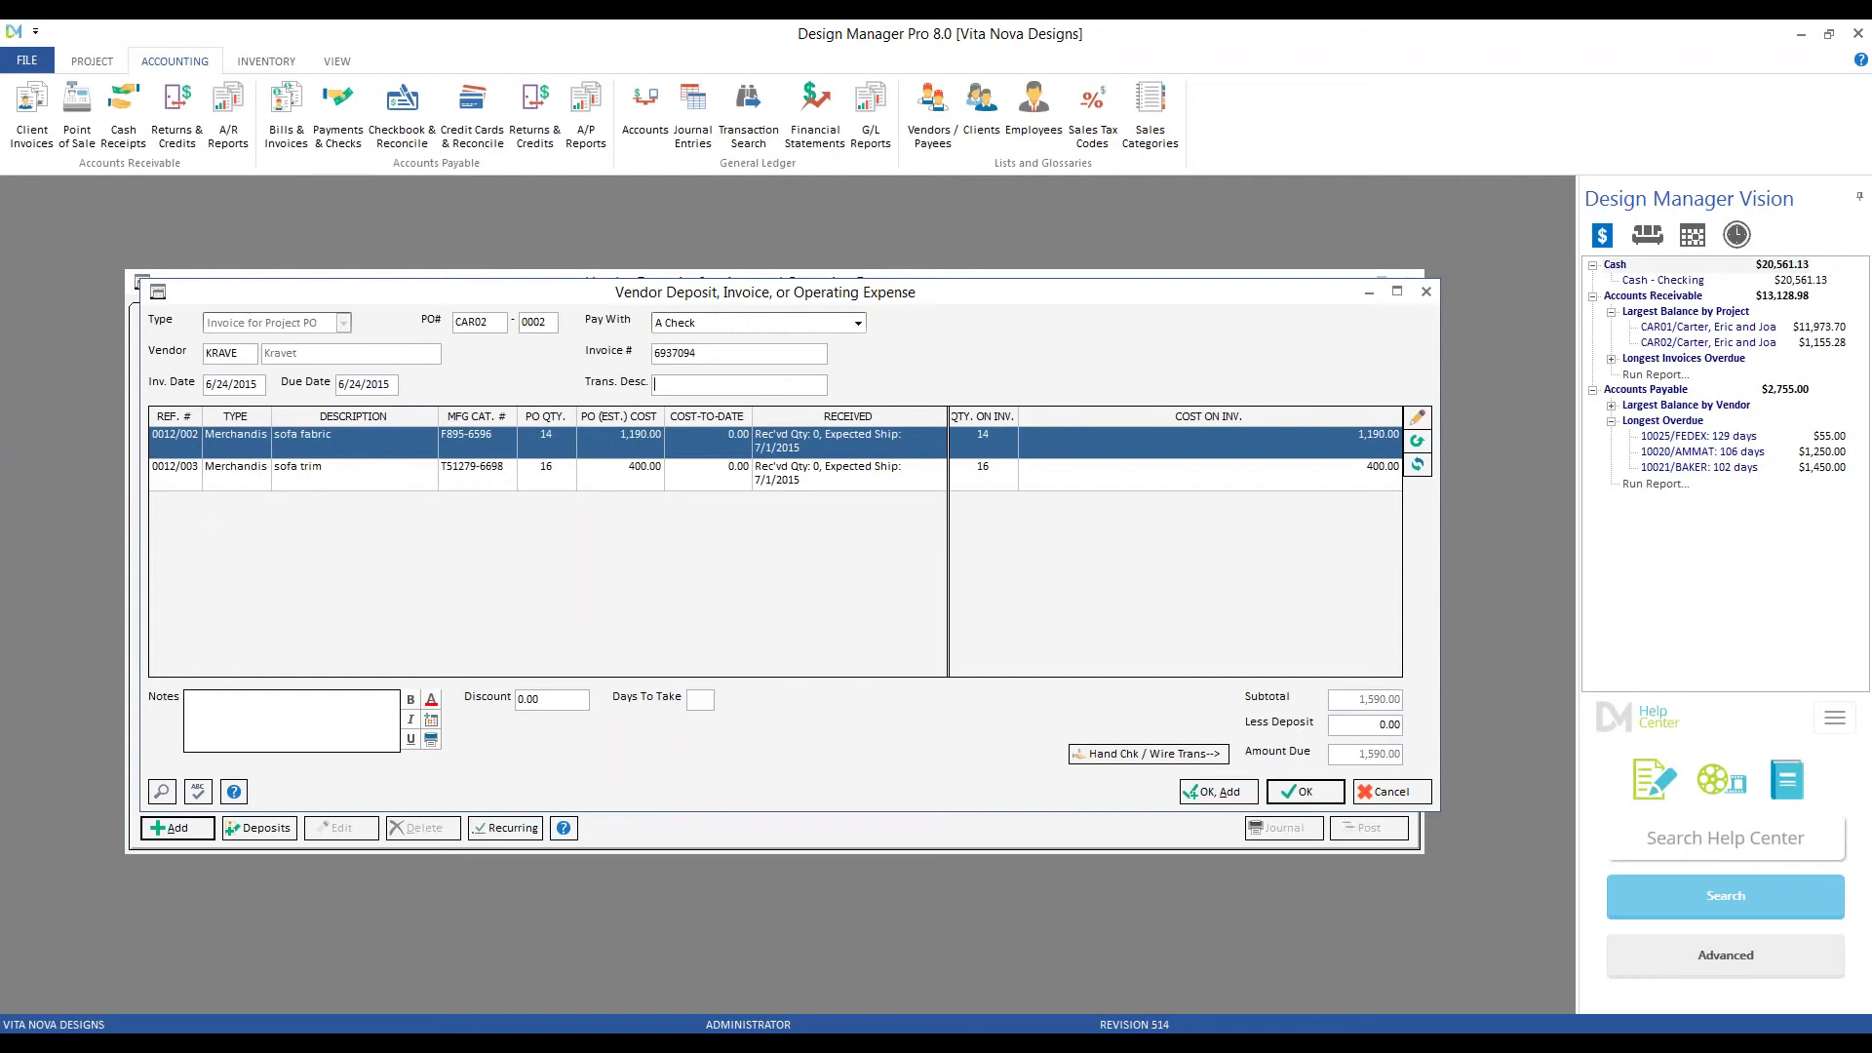
{"action": "type", "text": "final bill for fabric/trim"}
Review the sofa fabric and sofa trim lines, leaving the trim description unchanged.
{"action": "left_click", "coordinate": [435, 482]}
{"action": "left_click", "coordinate": [423, 448]}
{"action": "left_click", "coordinate": [413, 472]}
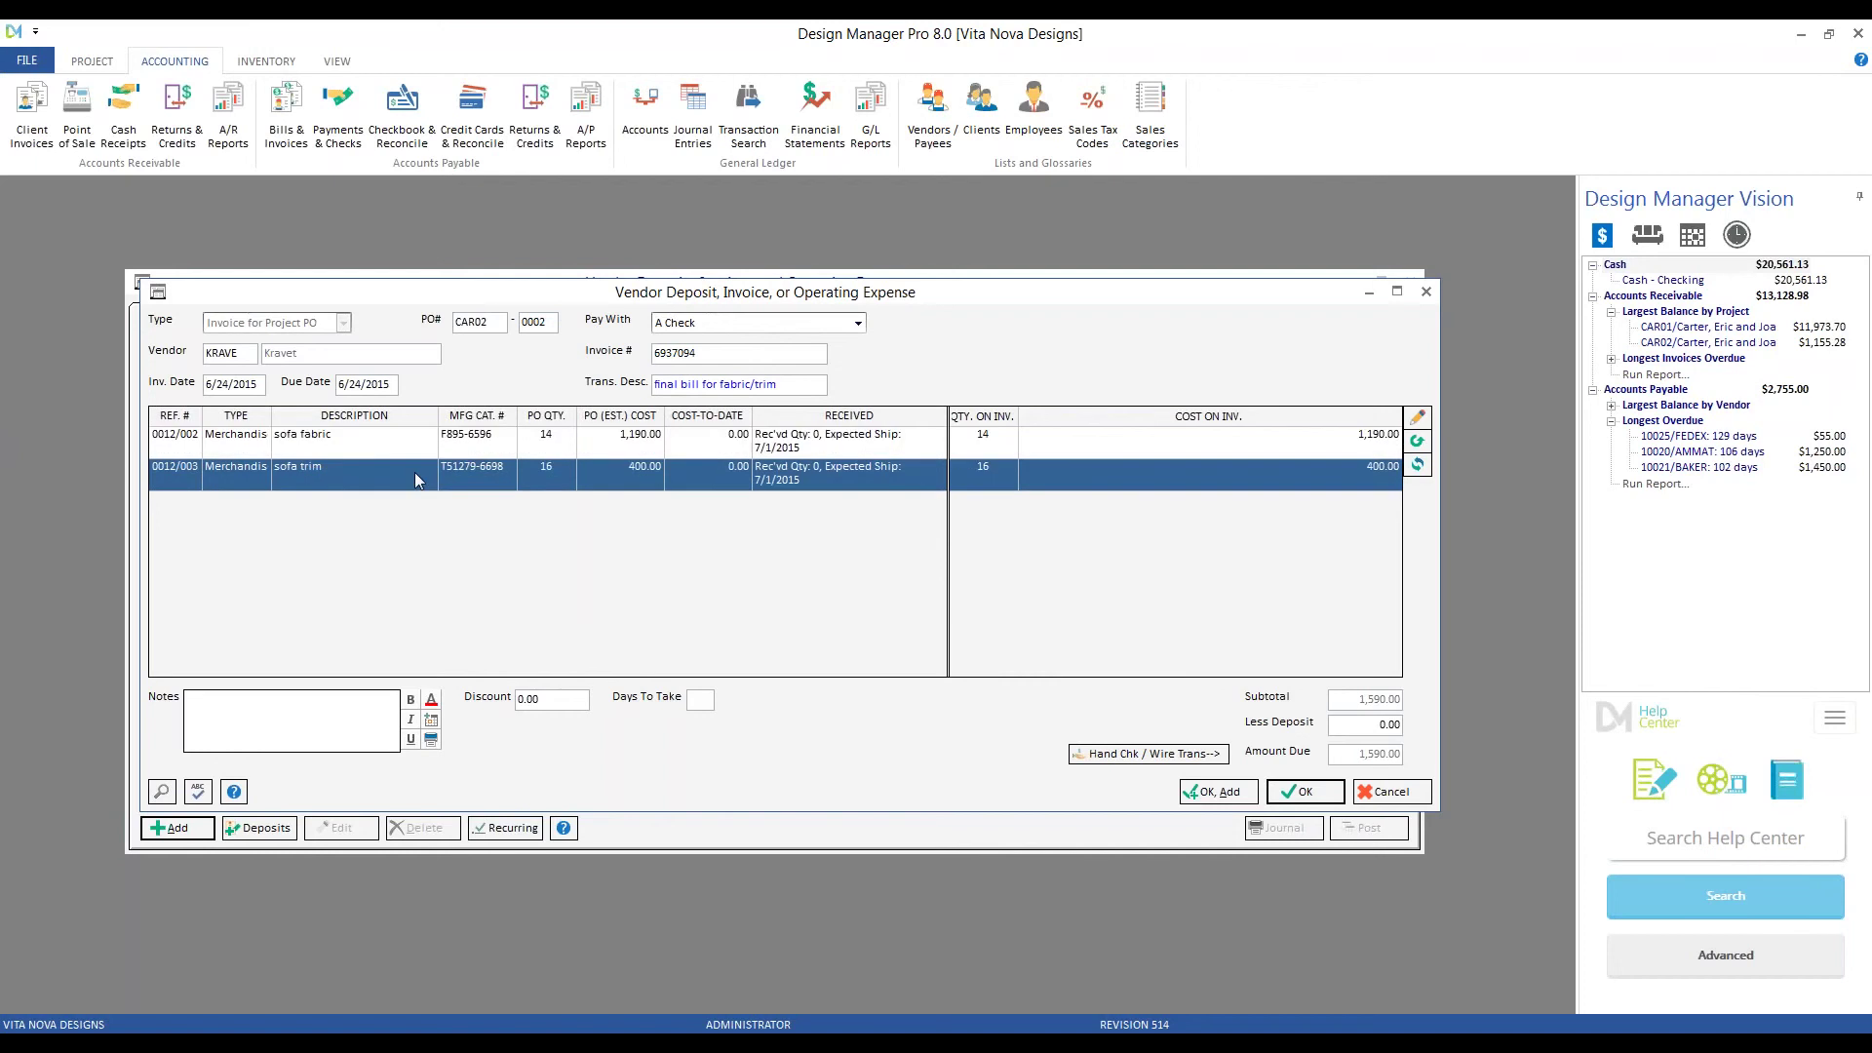
{"action": "left_click", "coordinate": [414, 471]}
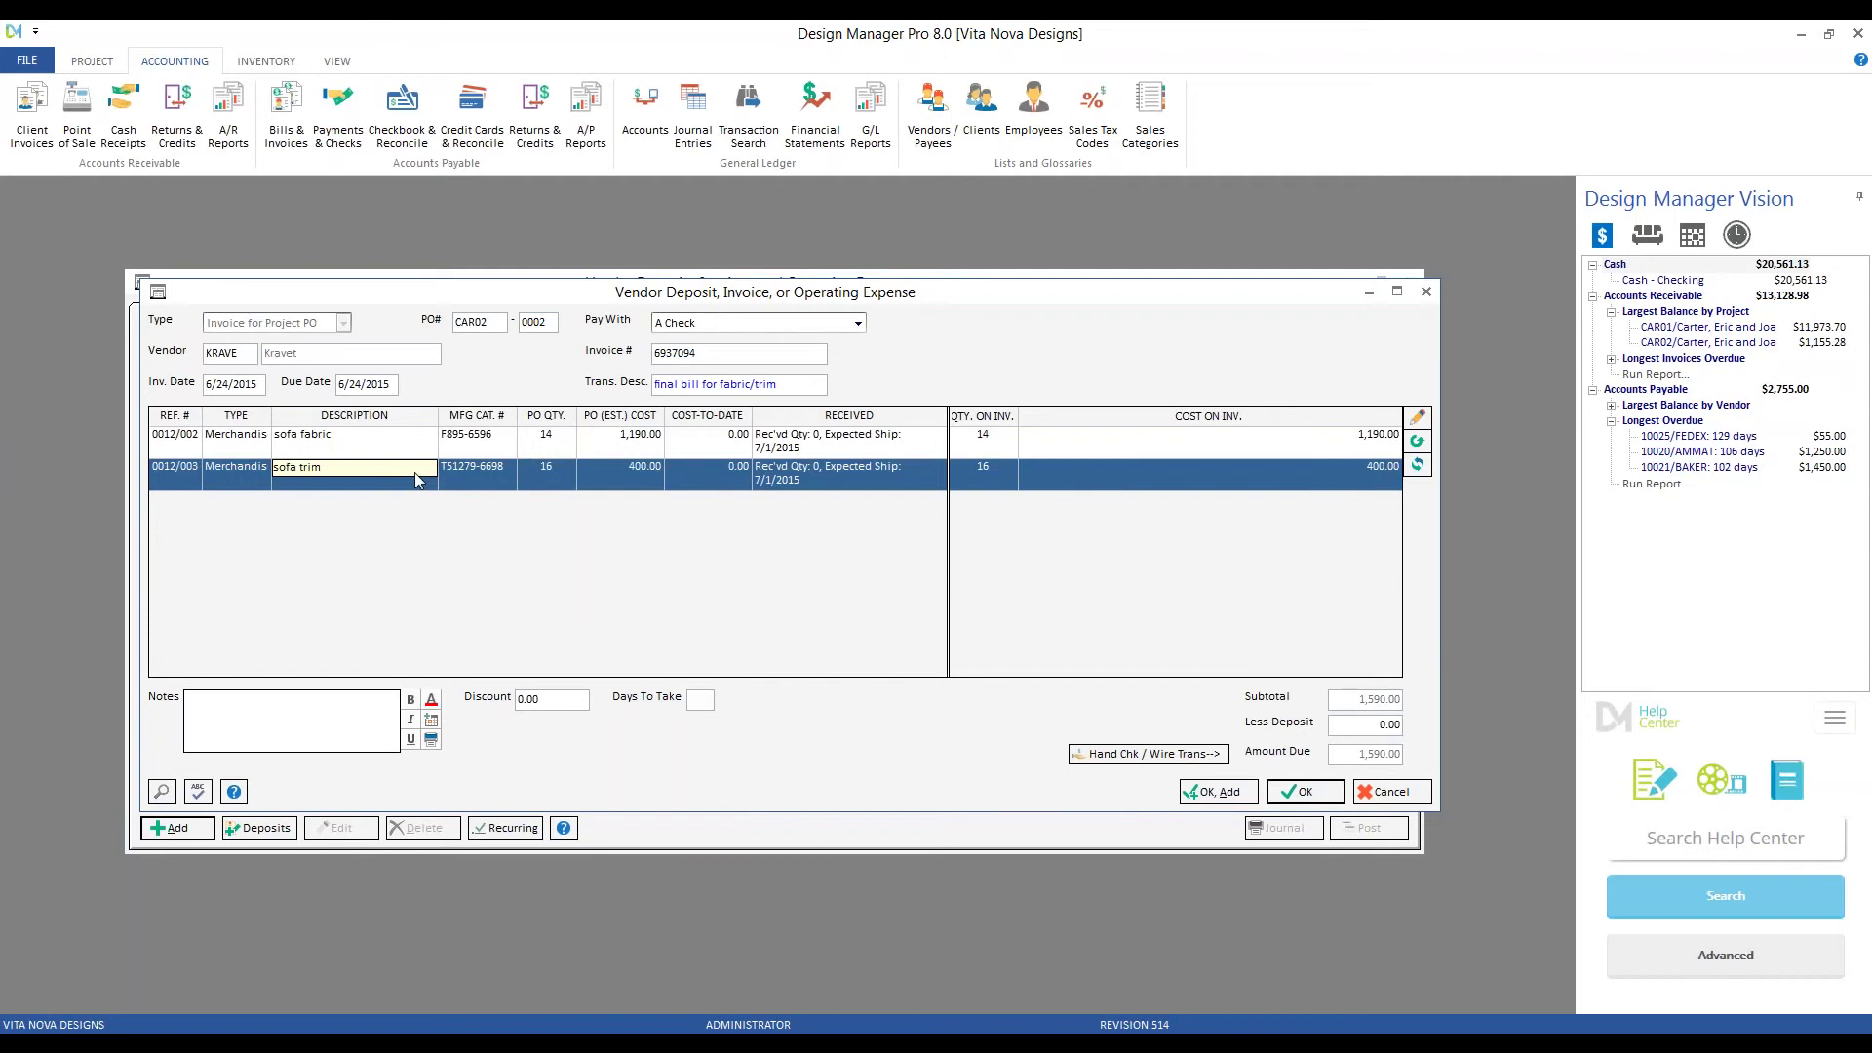
{"action": "key", "text": "Return"}
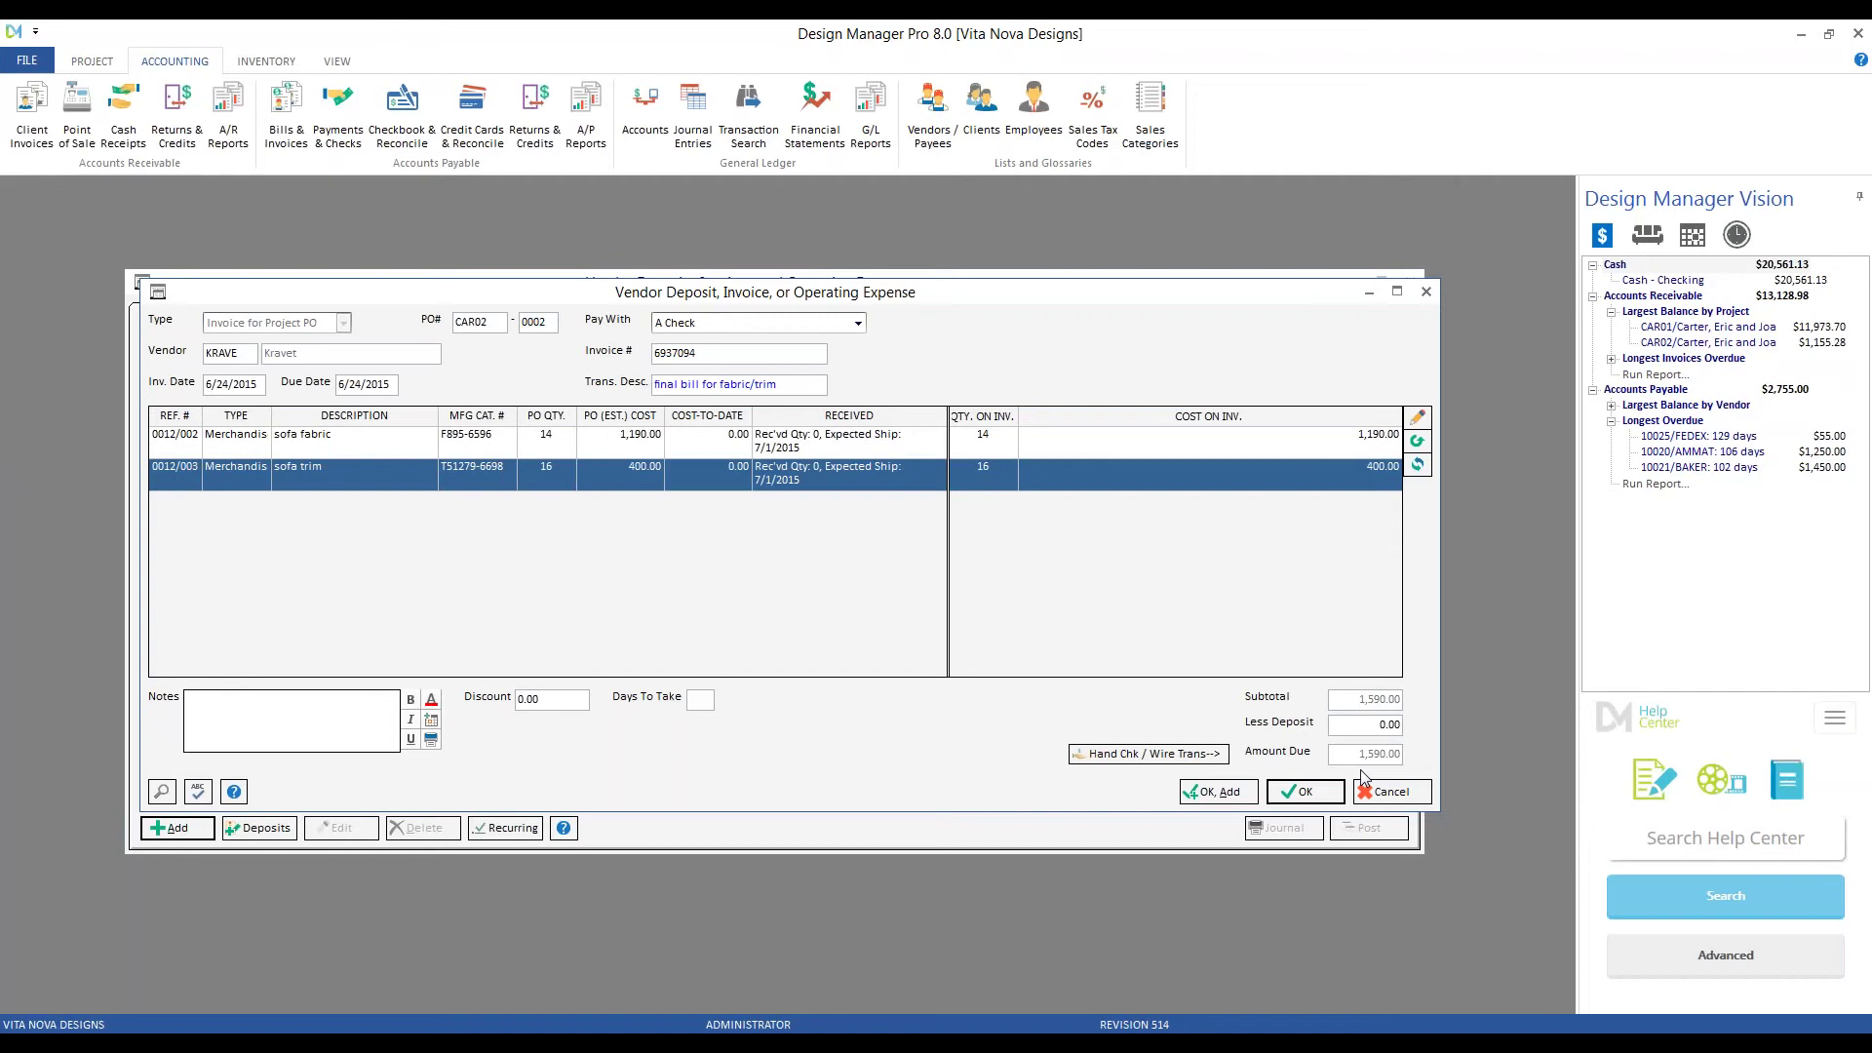
{"action": "key", "text": "Up"}
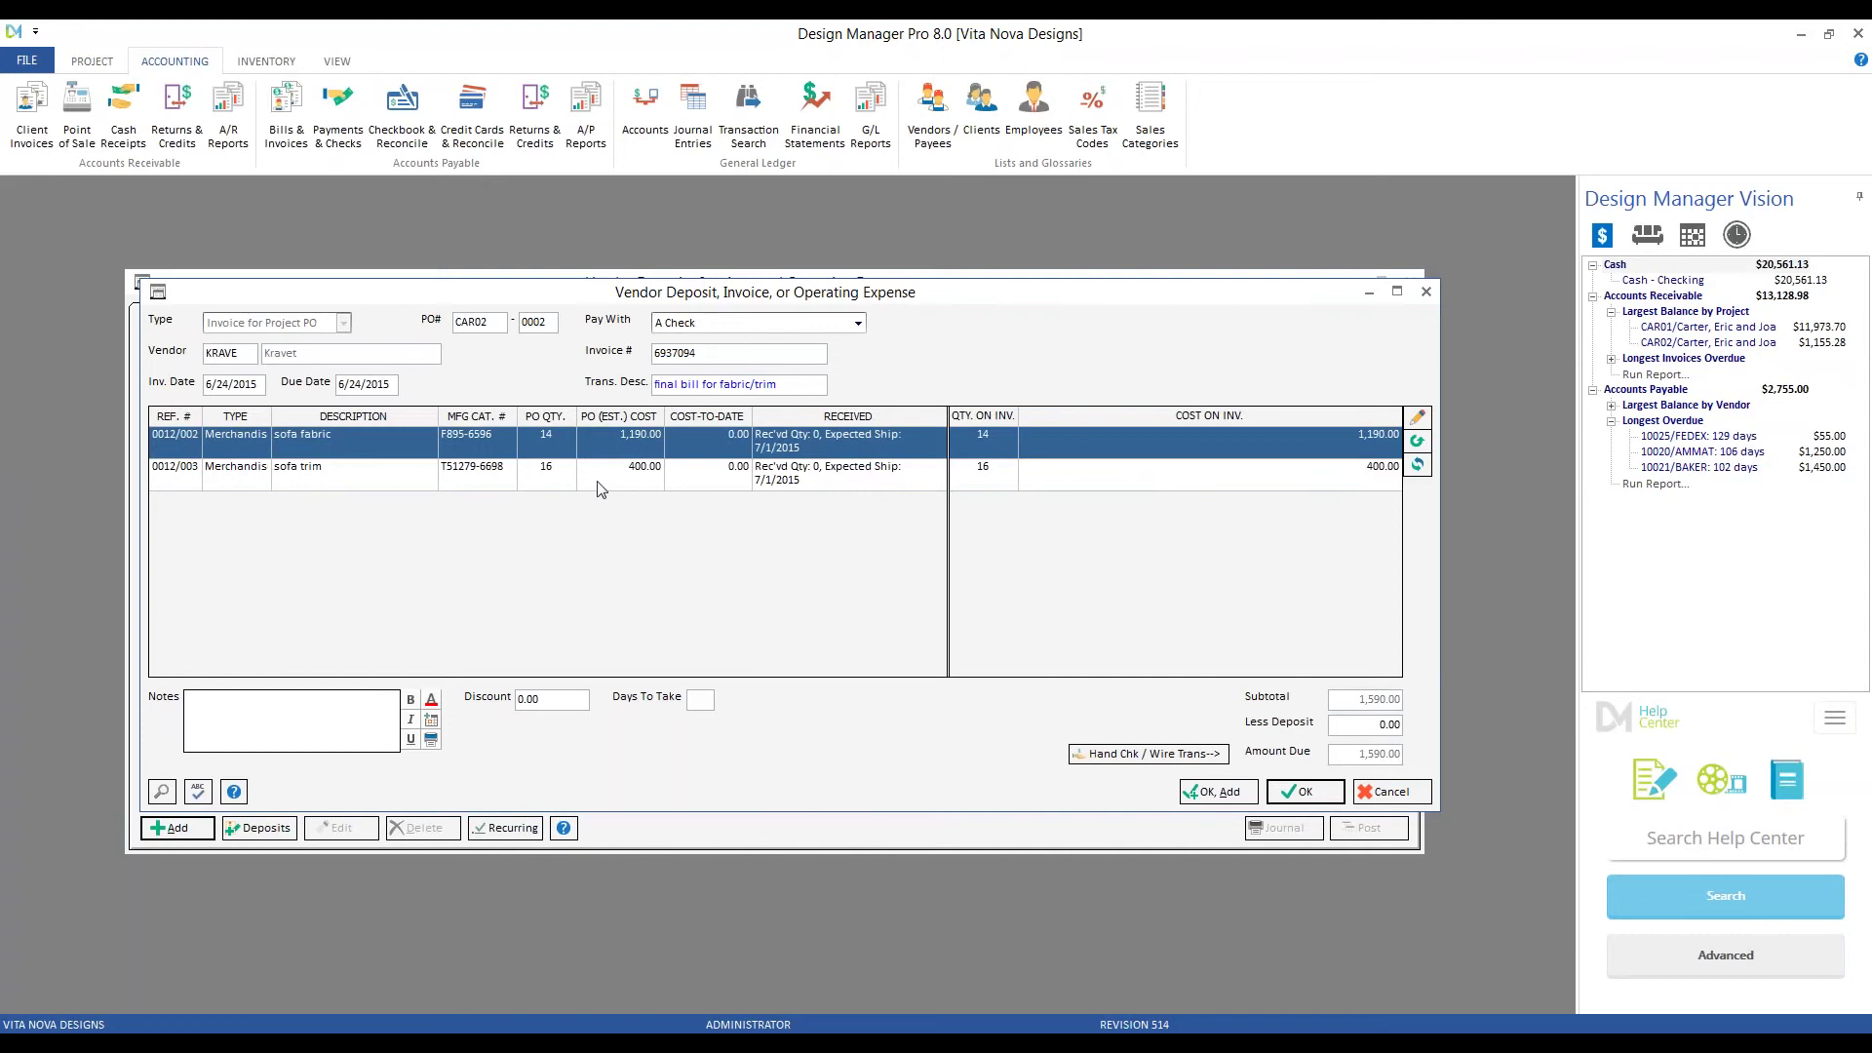
Set the sofa fabric line's merchandise cost to 1,200.00, making the amount due 1,600.00.
{"action": "left_click", "coordinate": [1421, 423]}
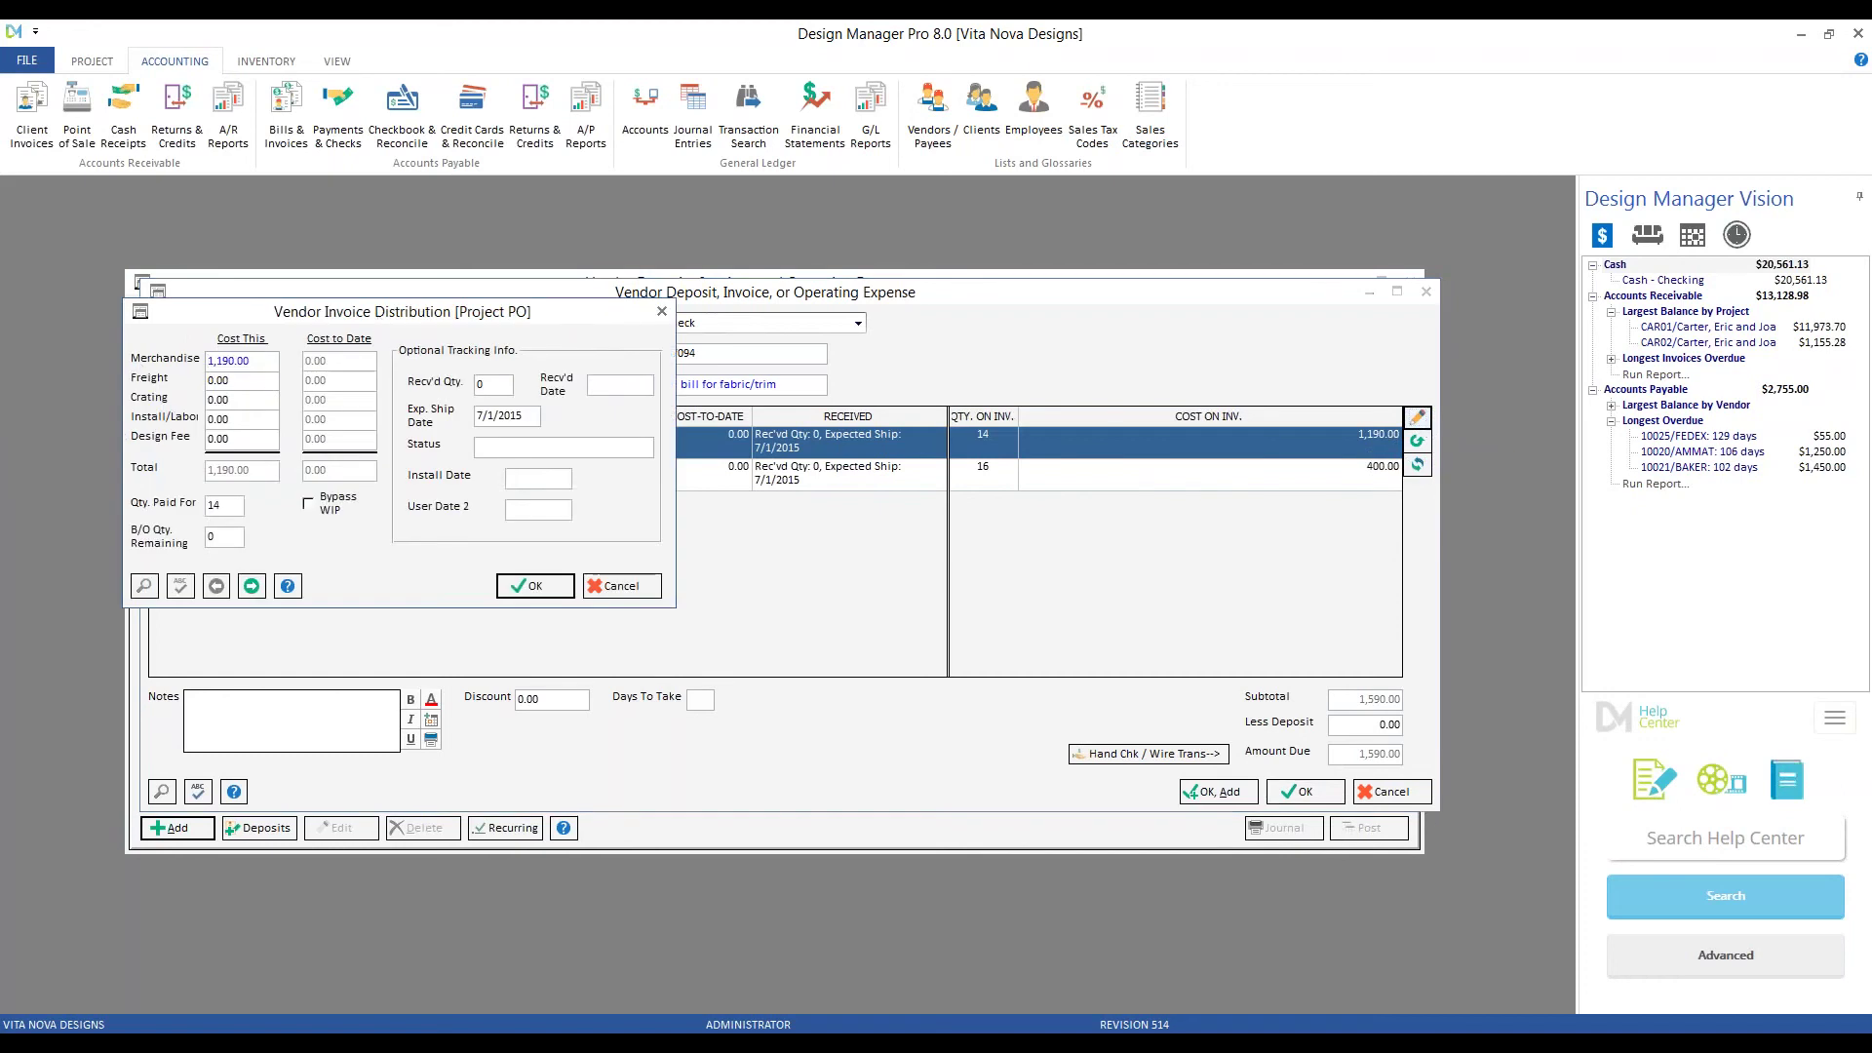
{"action": "type", "text": "1200"}
{"action": "key", "text": "Tab"}
{"action": "key", "text": "Return"}
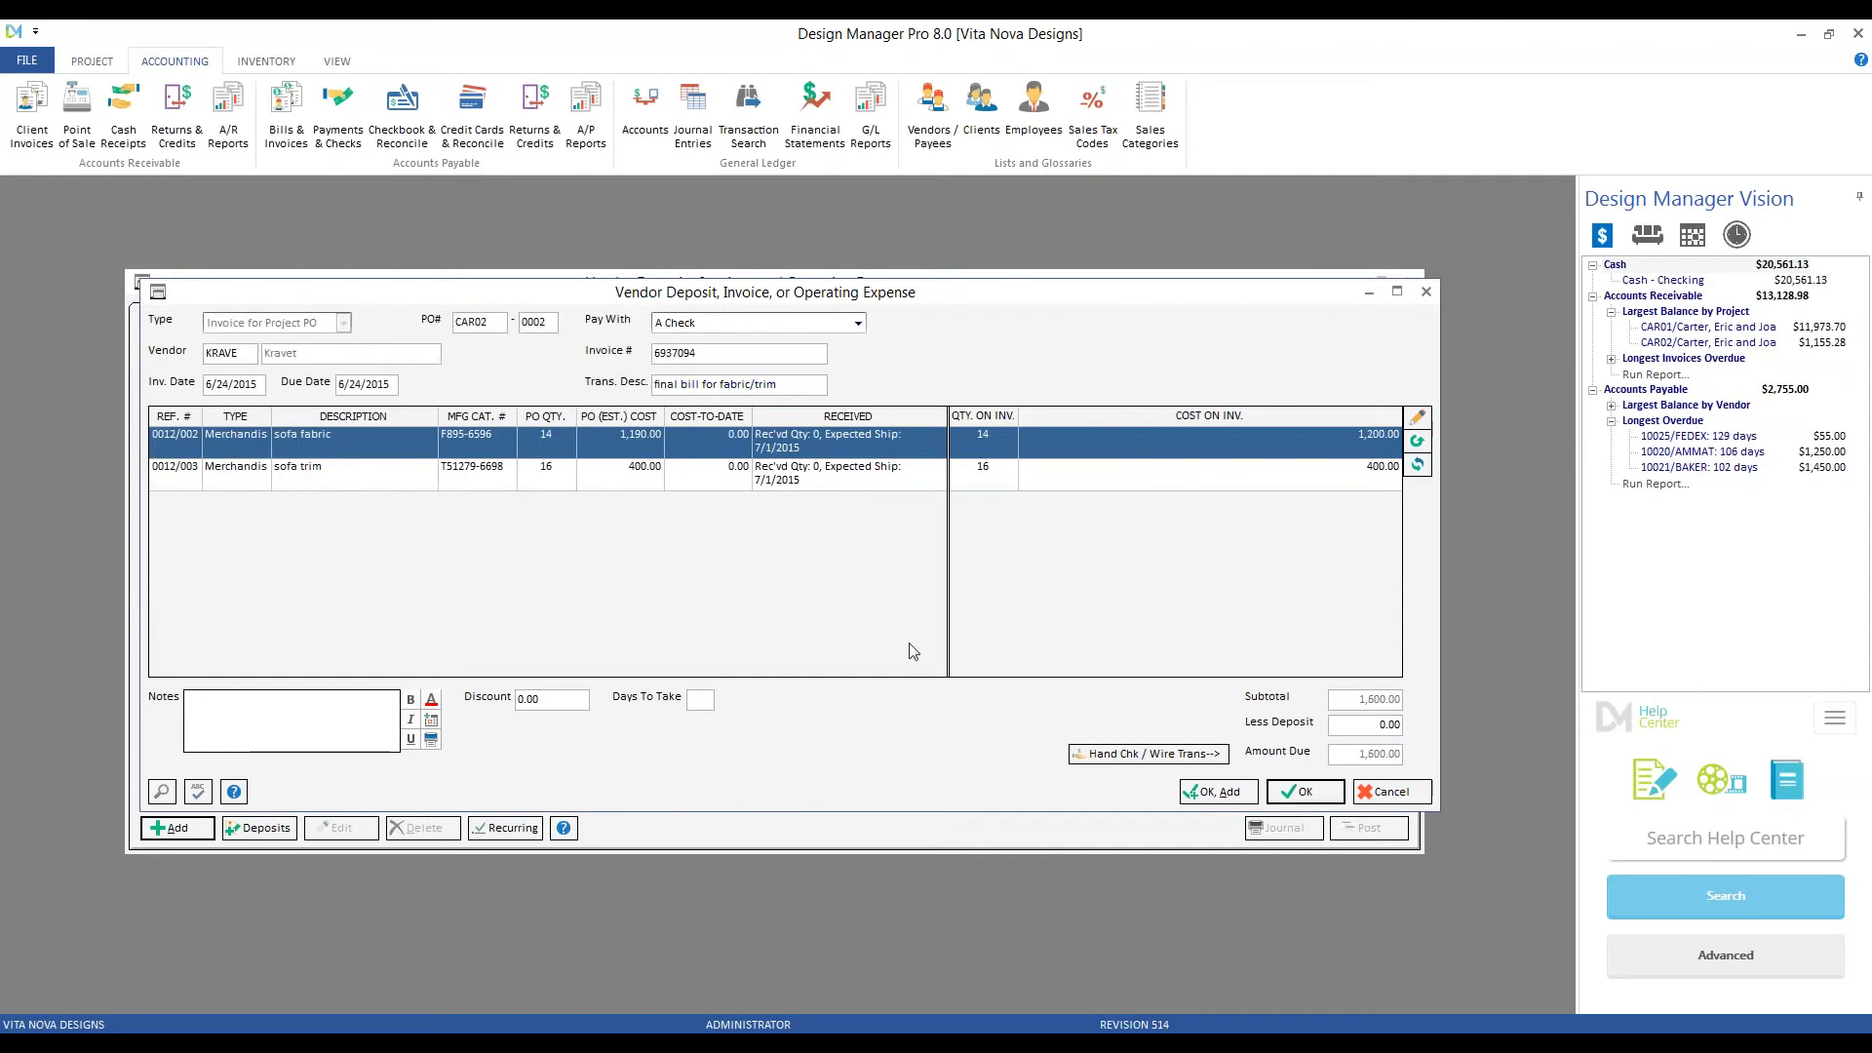
Save the Kravet invoice and load Century Furniture PO CAR02-0001 into a new invoice.
{"action": "left_click", "coordinate": [1219, 793]}
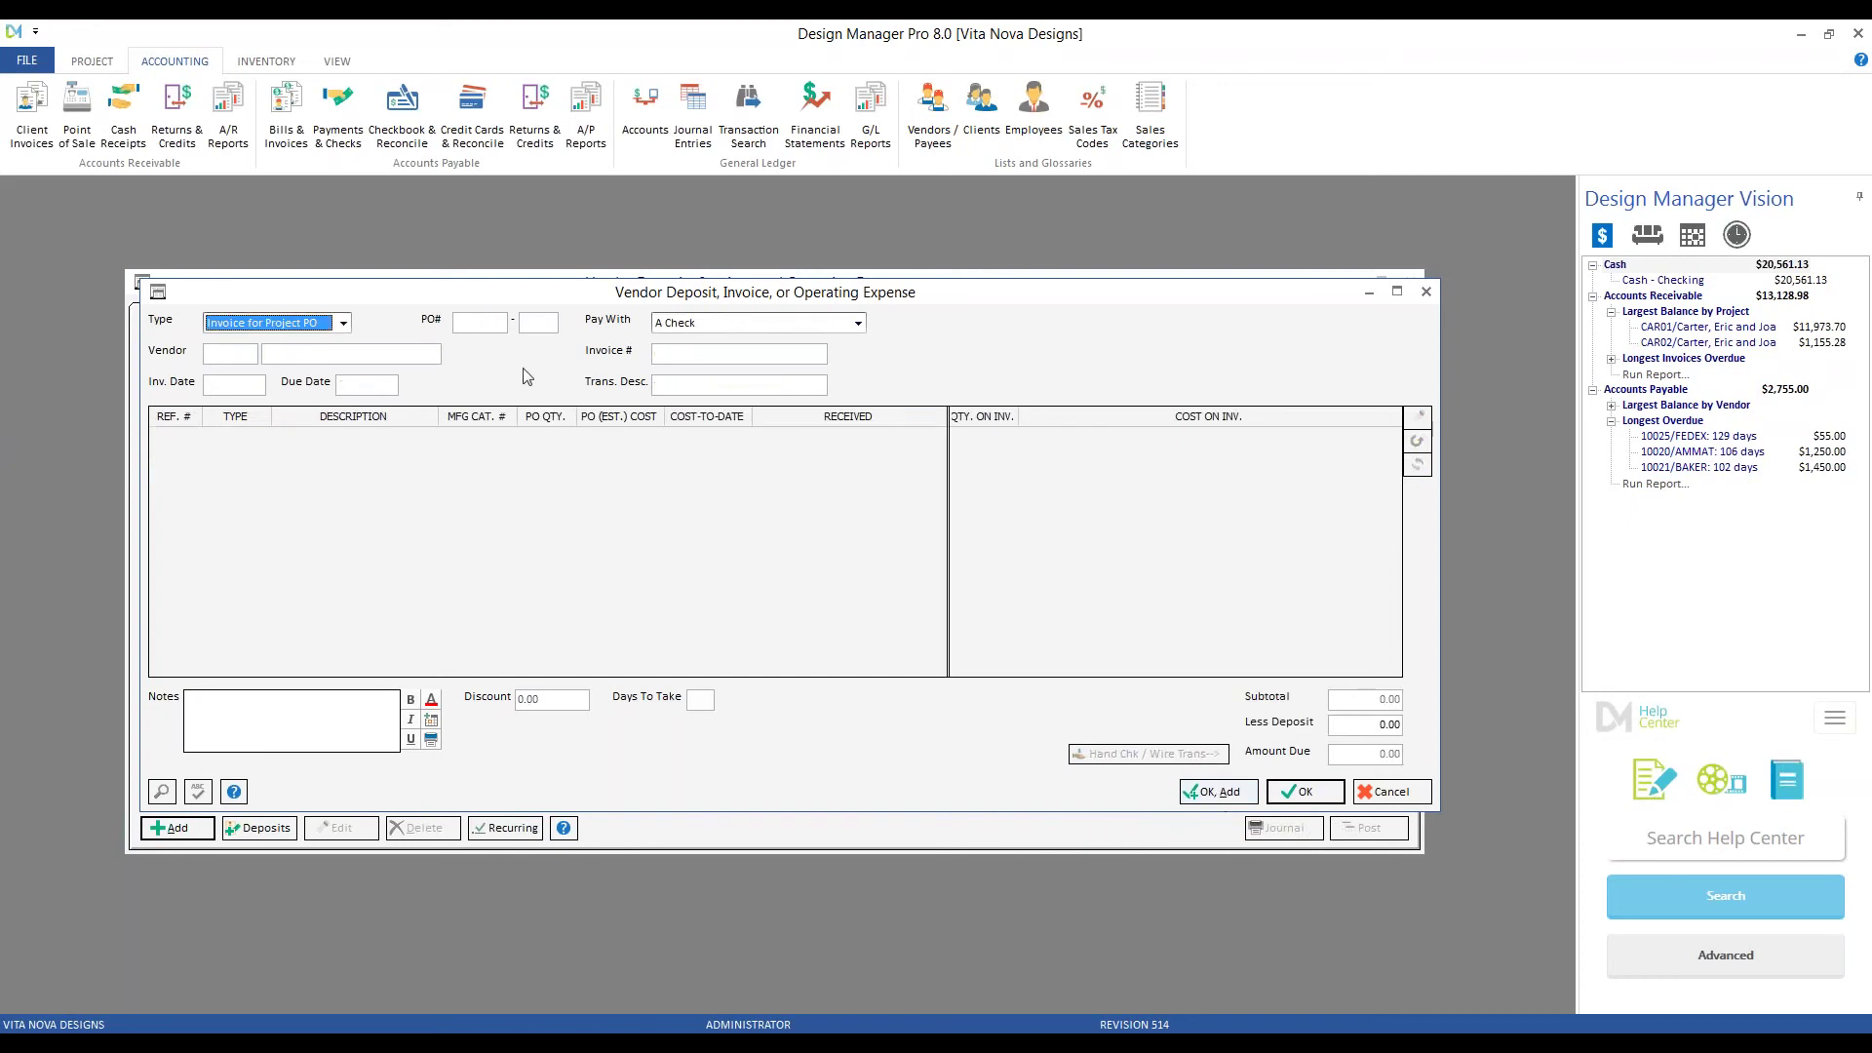
{"action": "key", "text": "Return"}
{"action": "type", "text": "CAR02"}
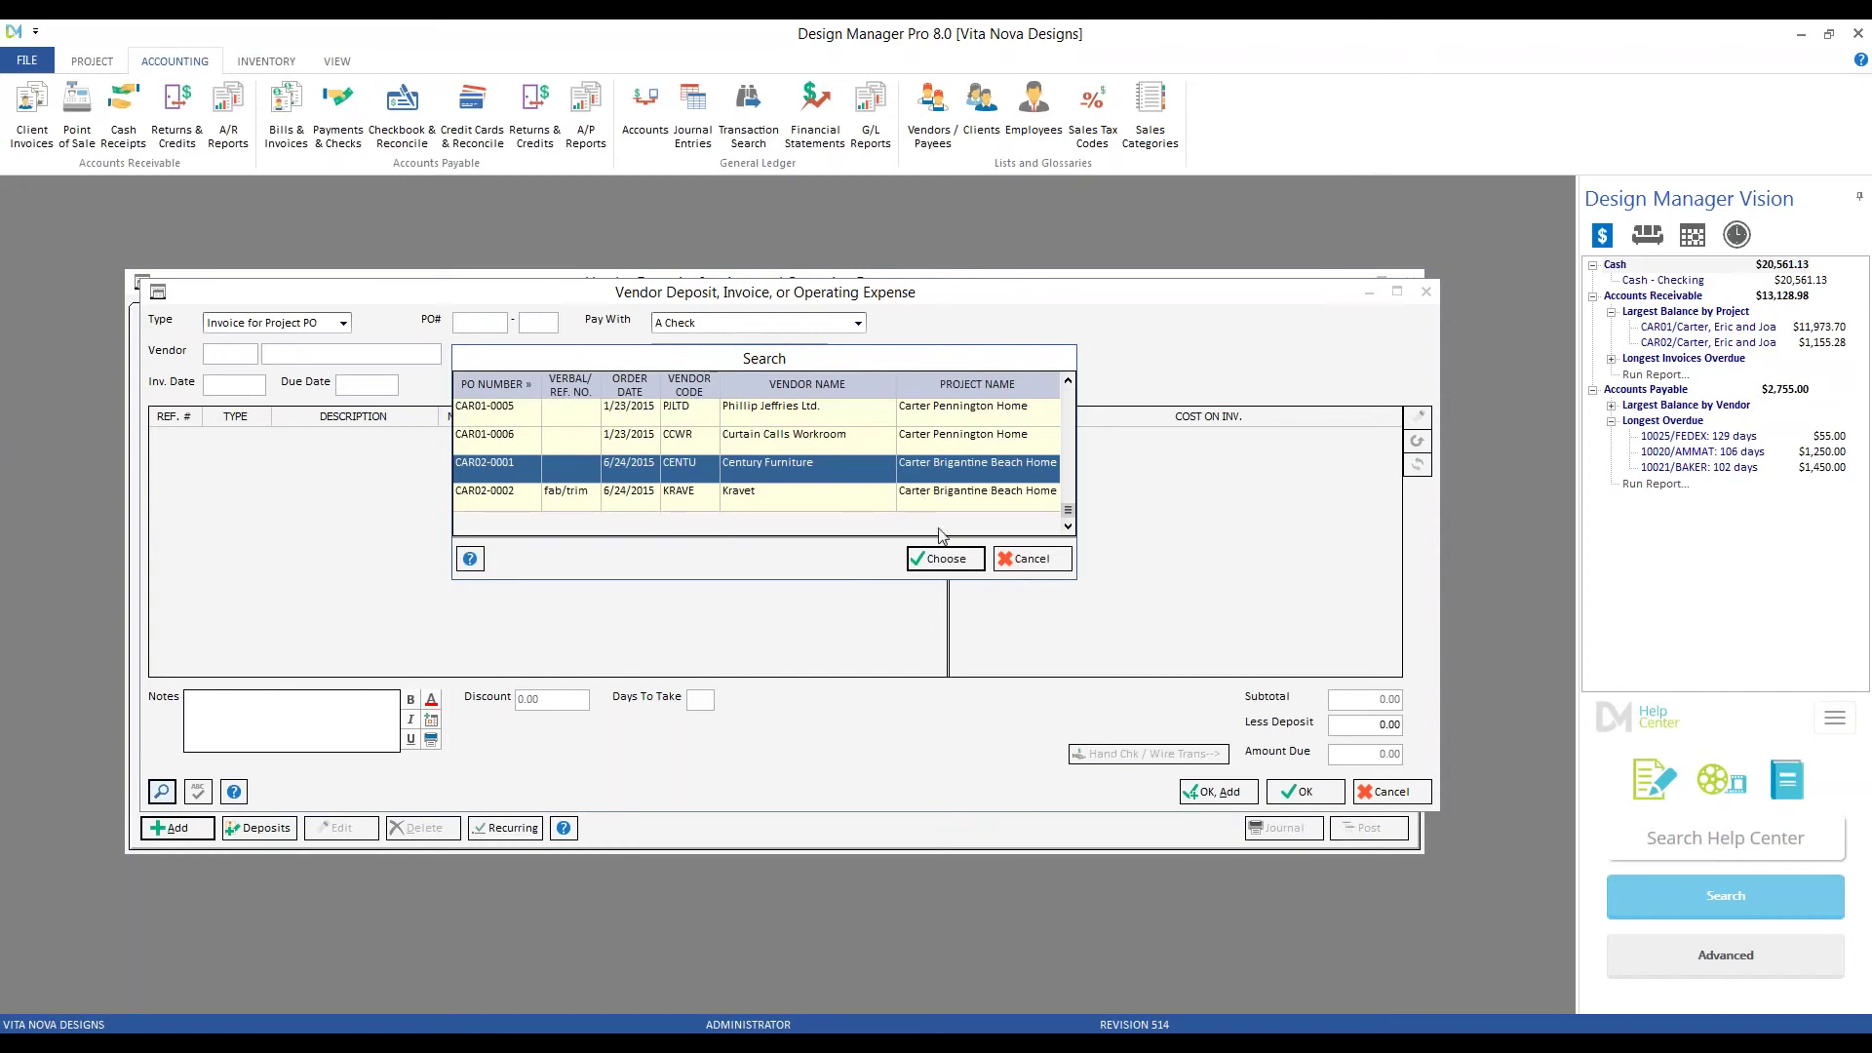
{"action": "left_click", "coordinate": [946, 558]}
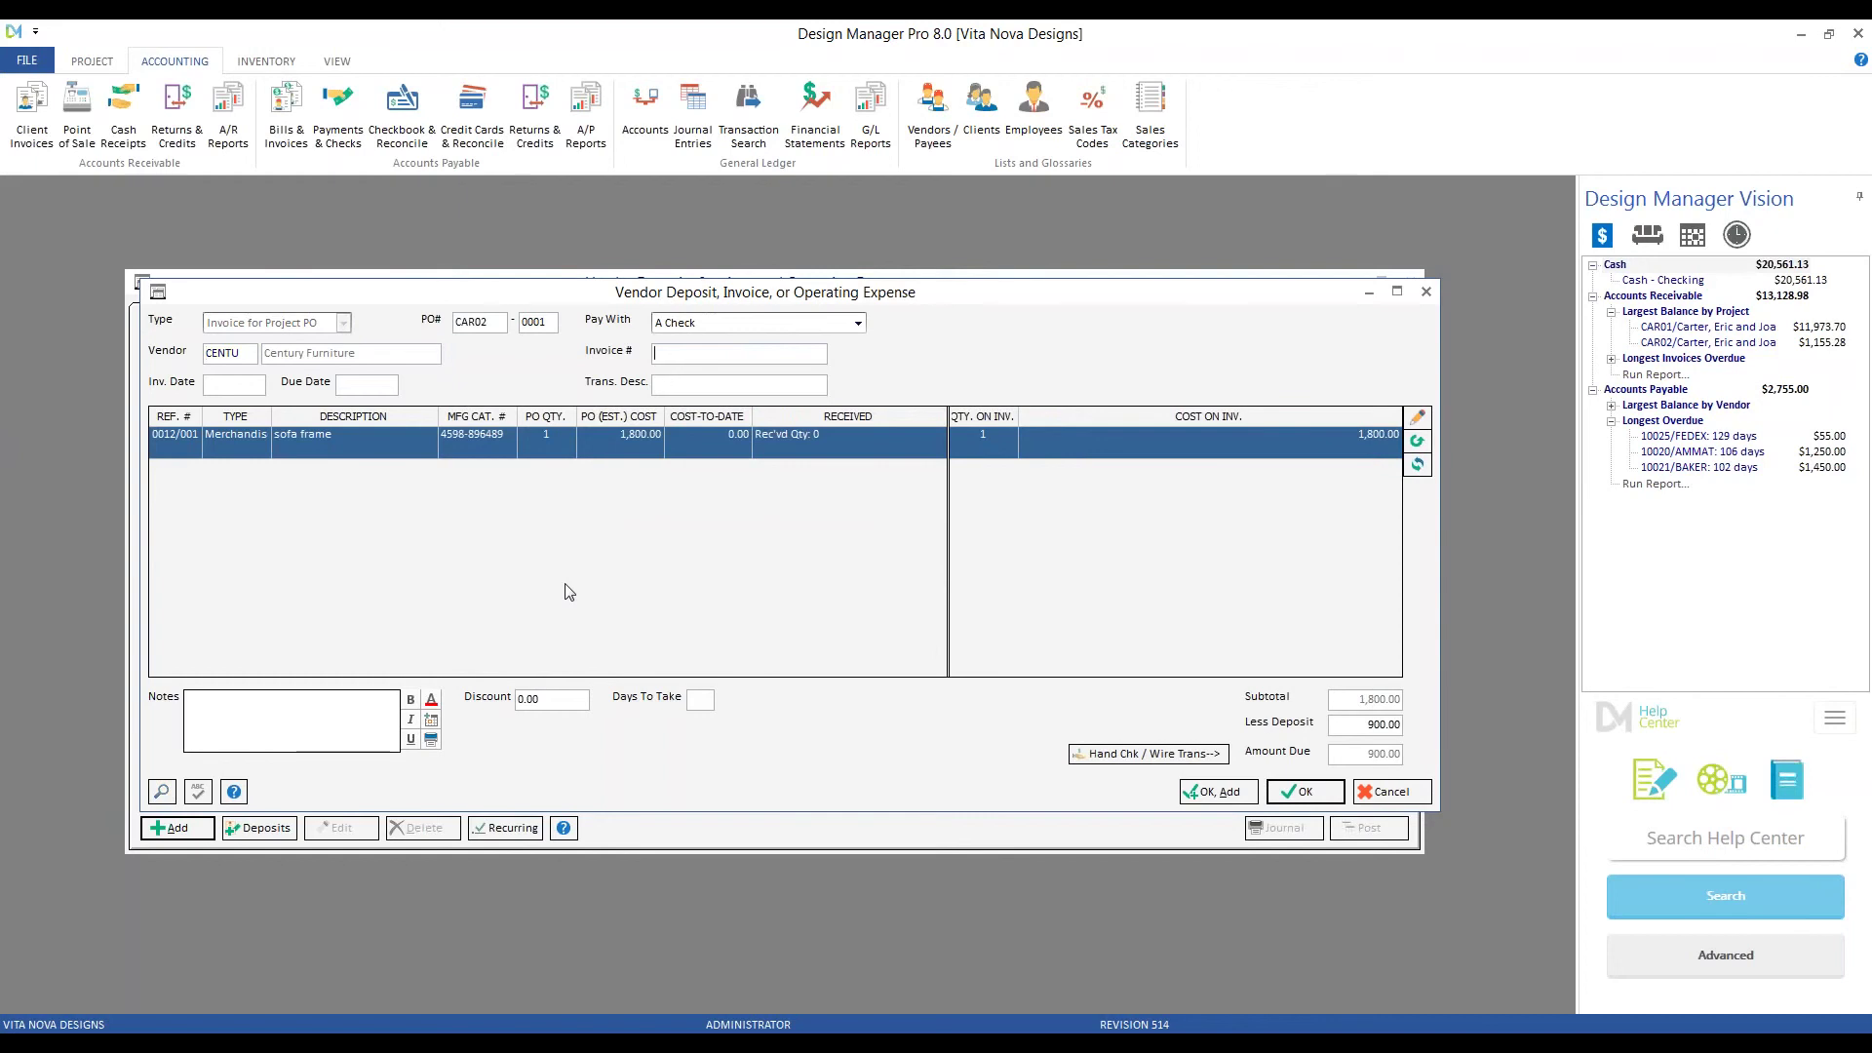
Enter the Century Furniture invoice number, dates 6/24/2015 and due 7/19/2015, and description 'final bill for sofa frame'.
{"action": "type", "text": "CAR02-0001"}
{"action": "key", "text": "Tab"}
{"action": "key", "text": "Return"}
{"action": "type", "text": "final bill for"}
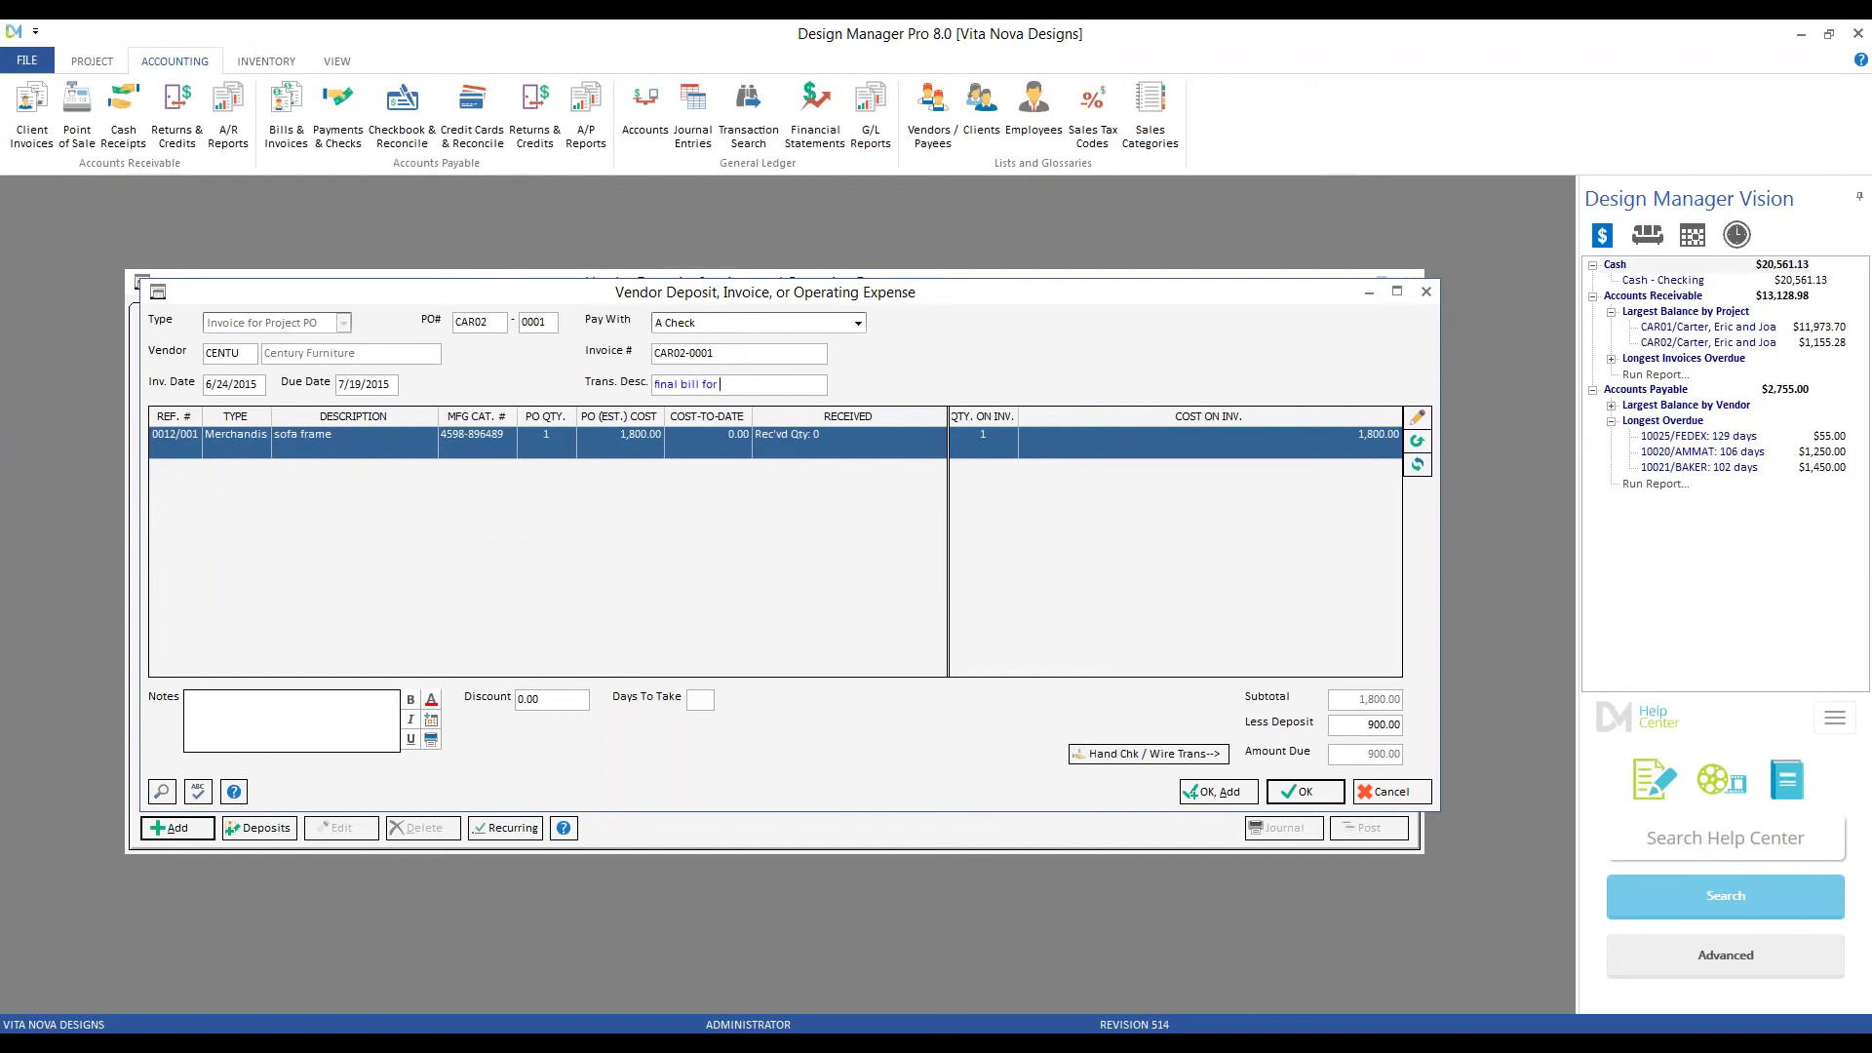
{"action": "type", "text": " sofa frame"}
Add 200.00 freight to the sofa frame line and check the 900.00 deposit, leaving 1,100.00 due.
{"action": "left_click", "coordinate": [1419, 418]}
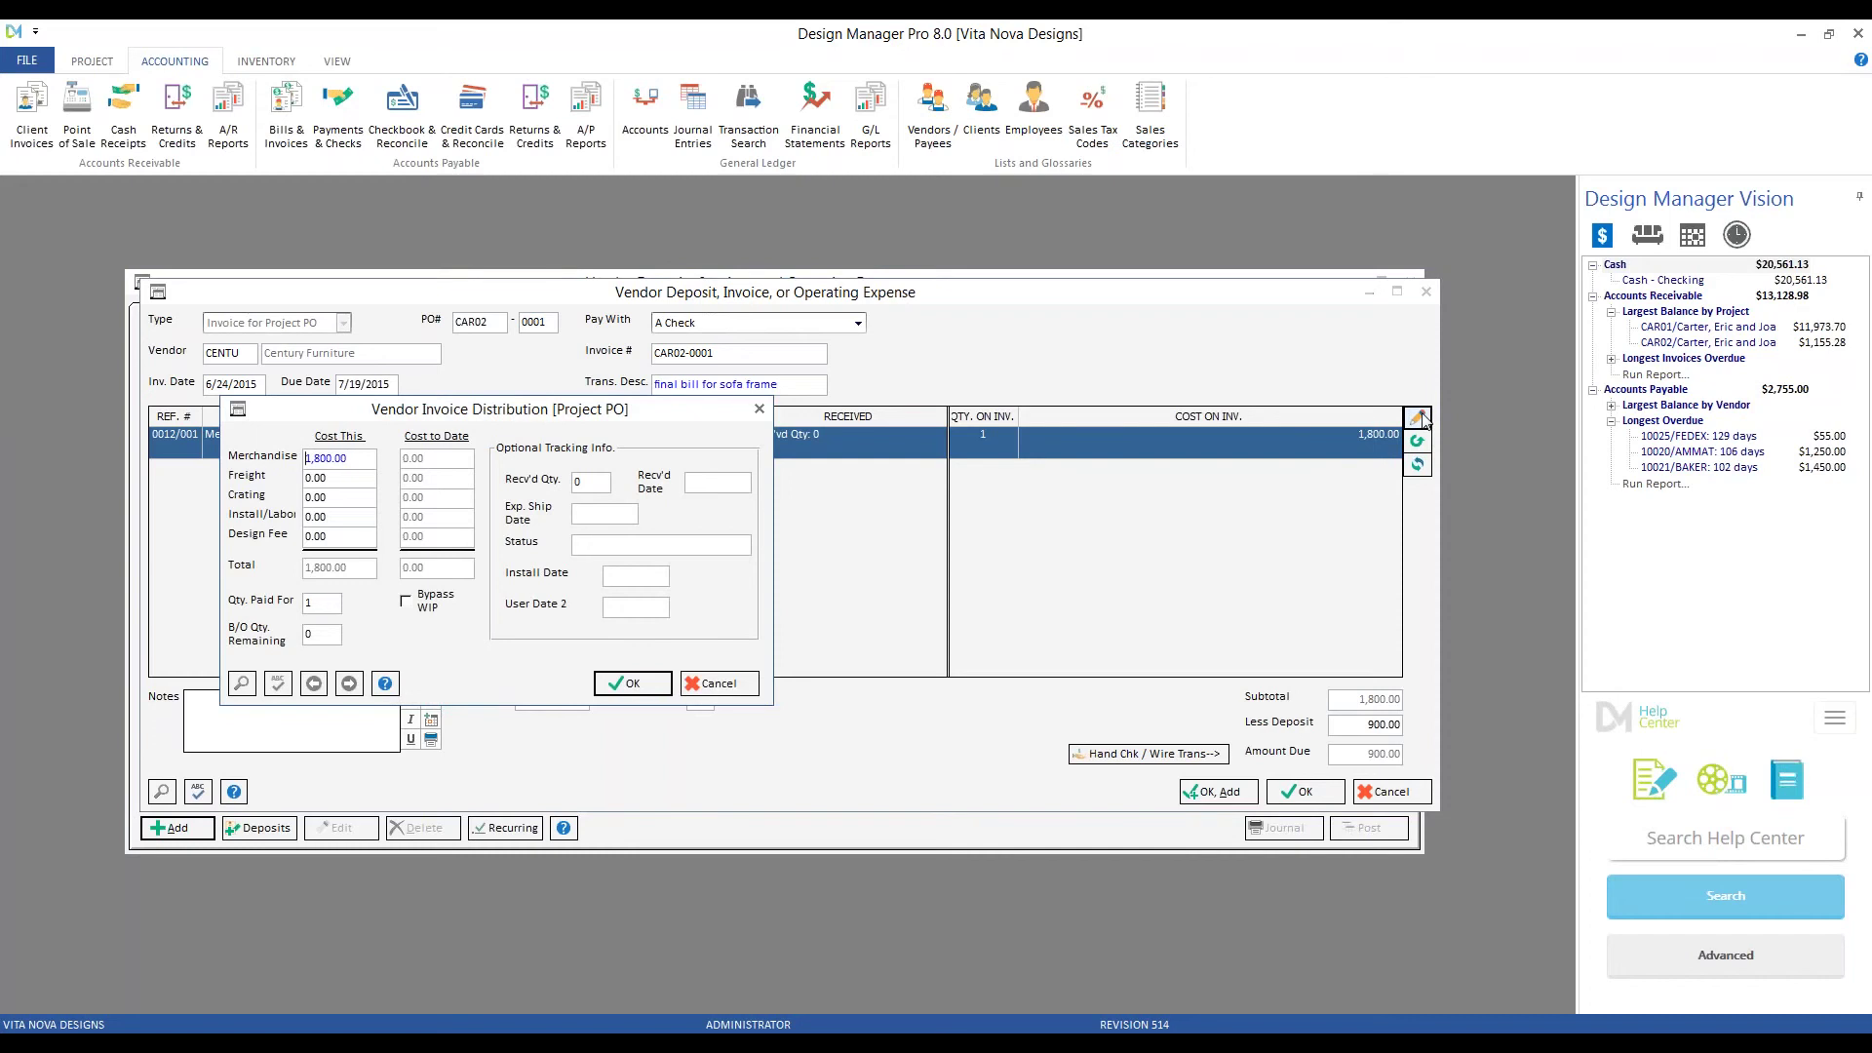
{"action": "key", "text": "Tab"}
{"action": "type", "text": "200"}
{"action": "key", "text": "Return"}
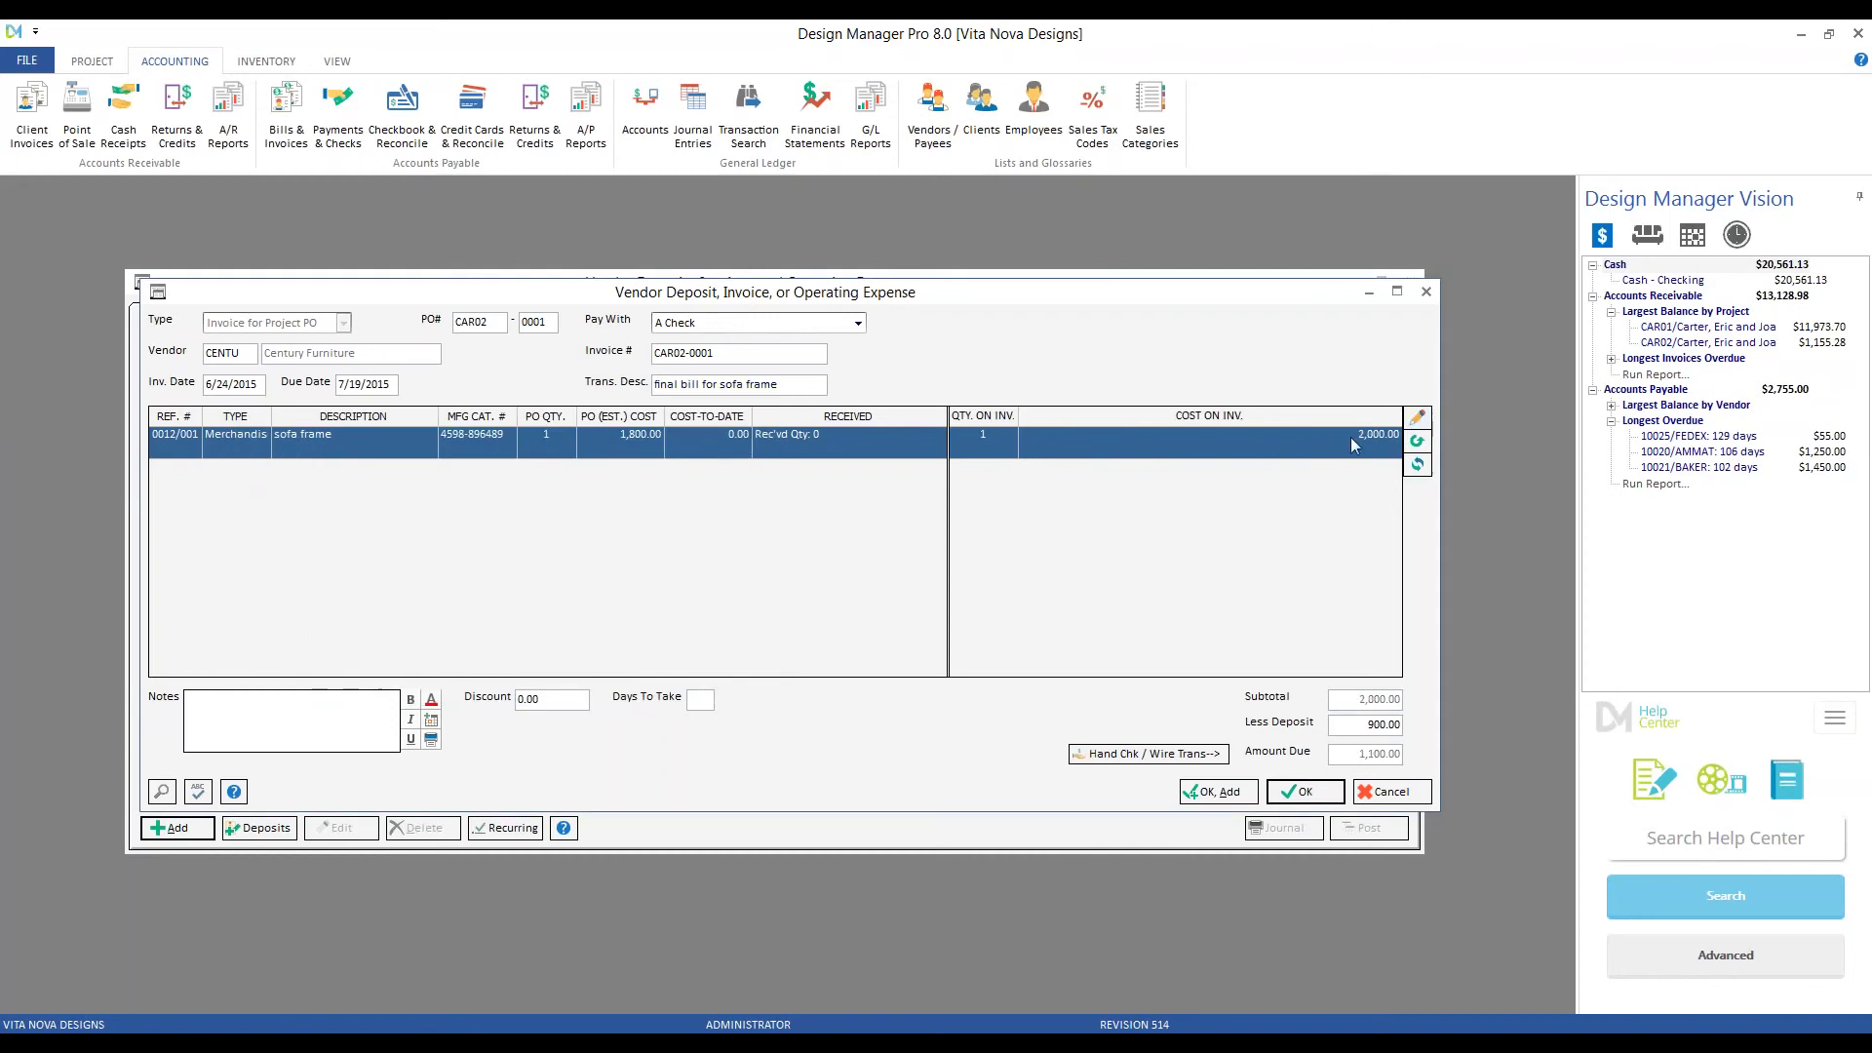
{"action": "double_click", "coordinate": [1350, 726]}
Save the Century Furniture invoice and post invoices 10032 and 10033 into 06/2015.
{"action": "left_click", "coordinate": [1305, 794]}
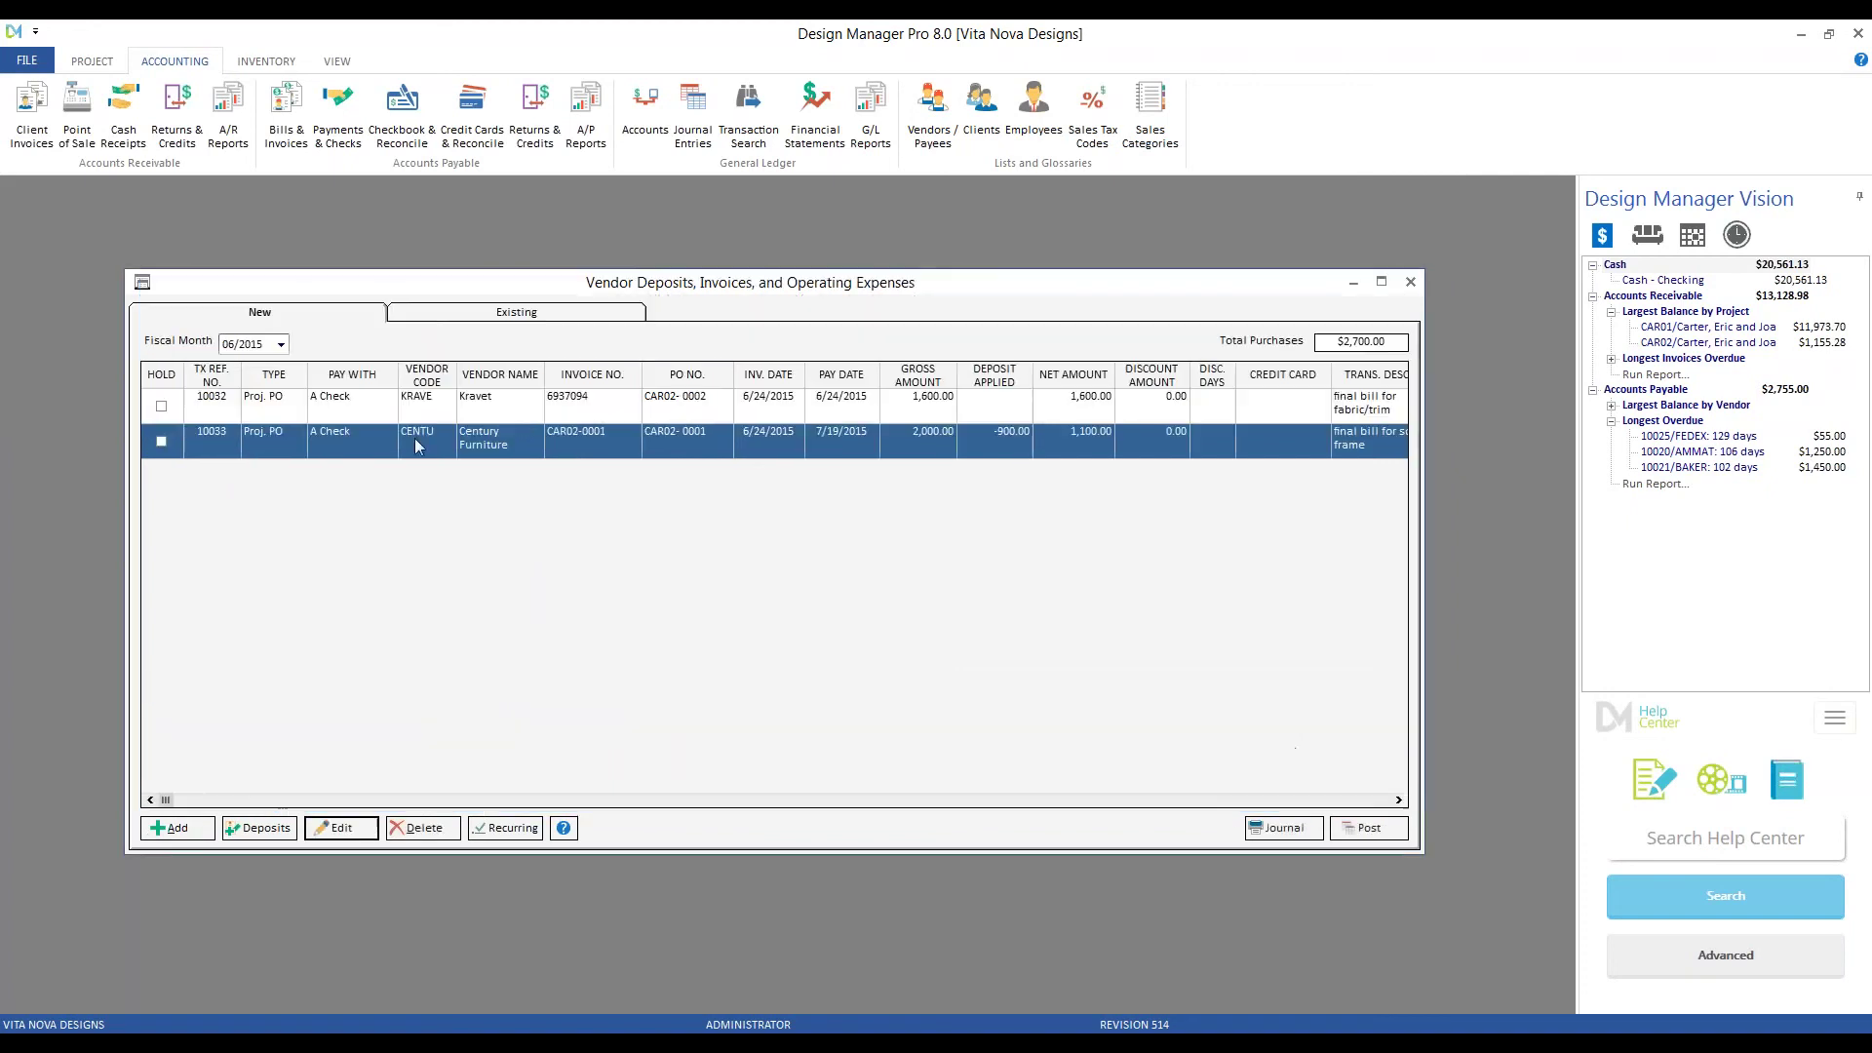
{"action": "left_click", "coordinate": [423, 407]}
{"action": "left_click", "coordinate": [423, 429]}
{"action": "left_click", "coordinate": [426, 413]}
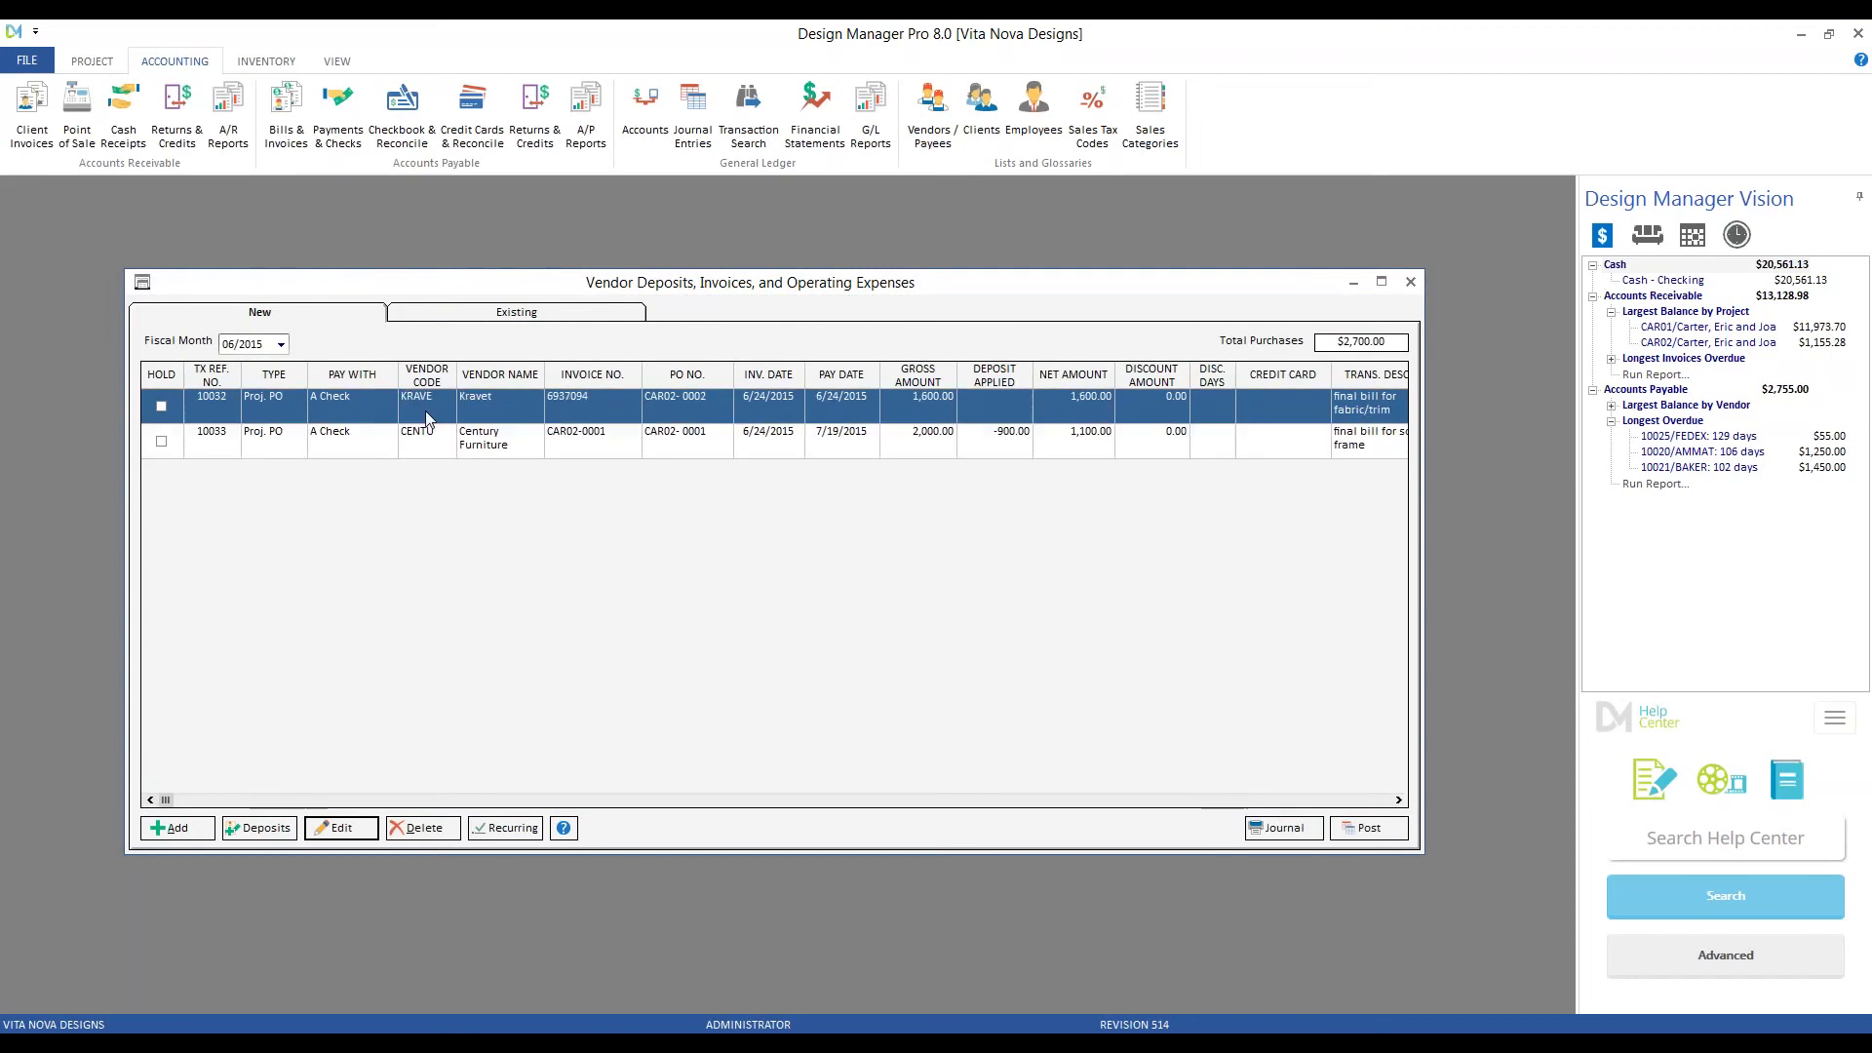
{"action": "left_click", "coordinate": [517, 435]}
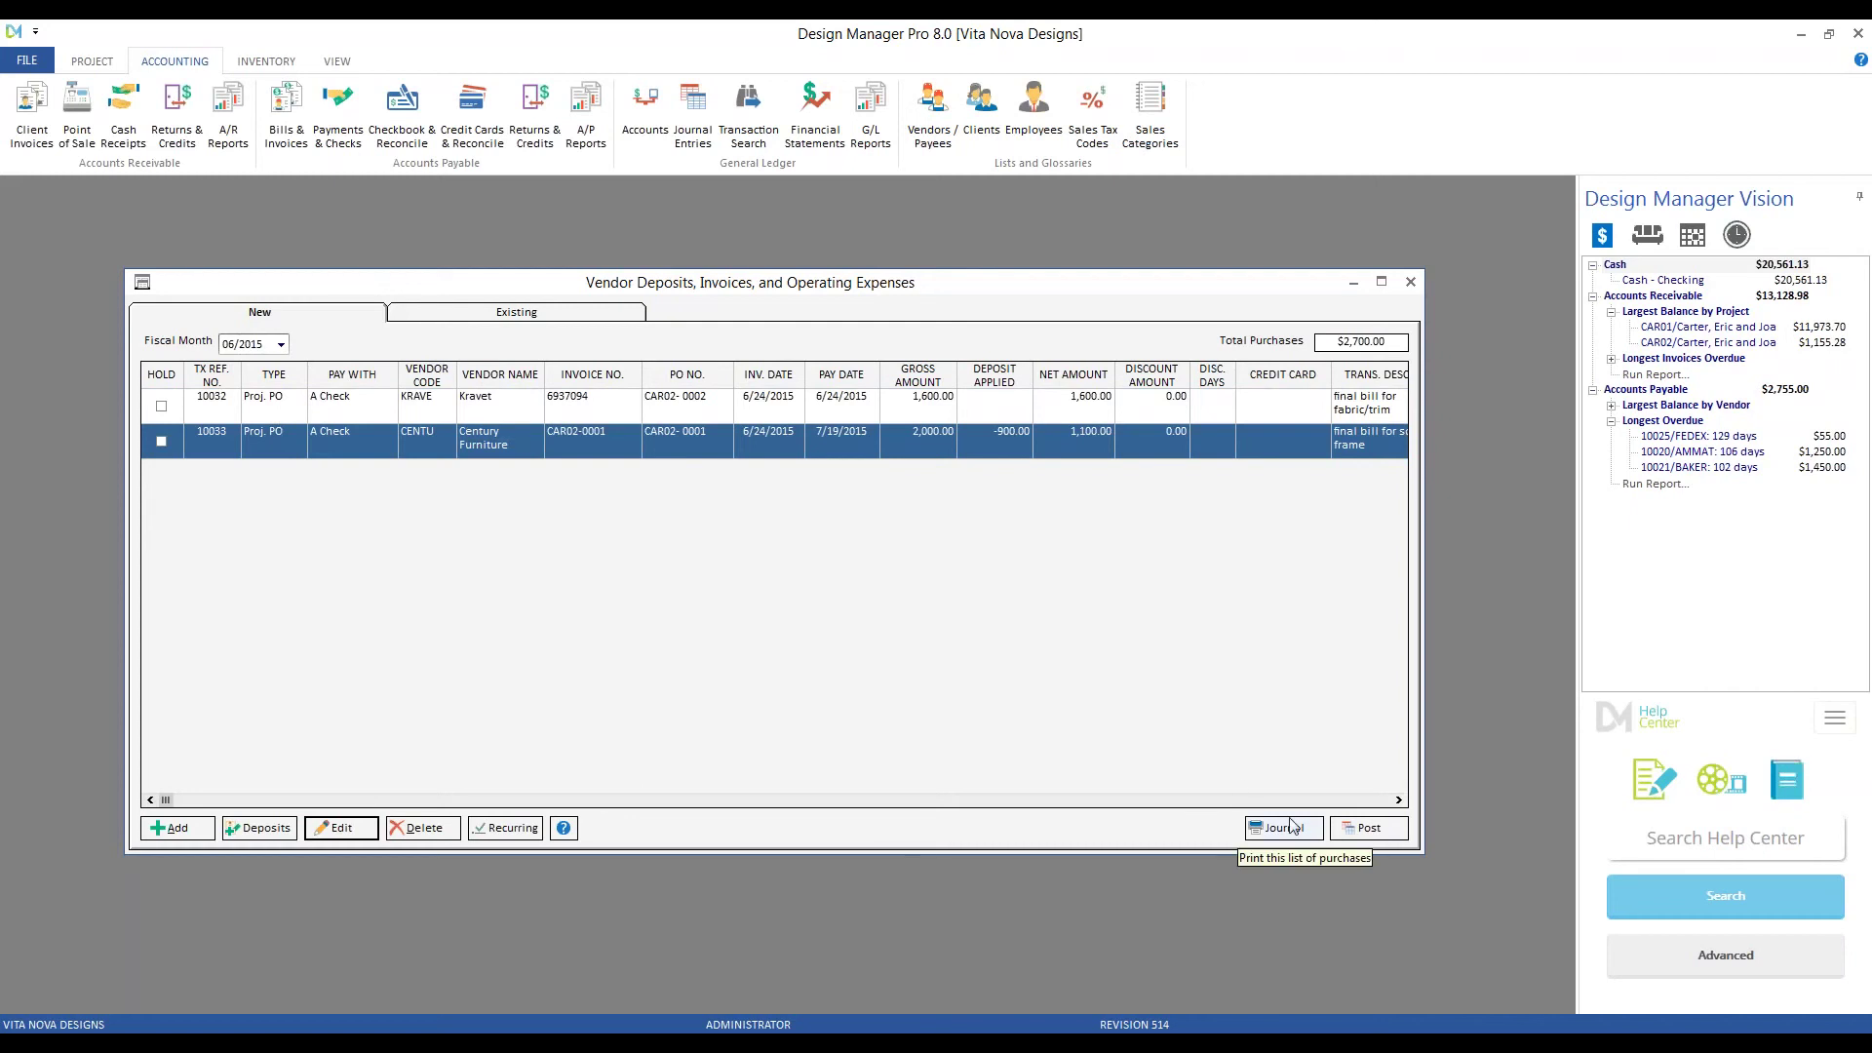
{"action": "left_click", "coordinate": [1369, 829]}
{"action": "left_click", "coordinate": [1005, 599]}
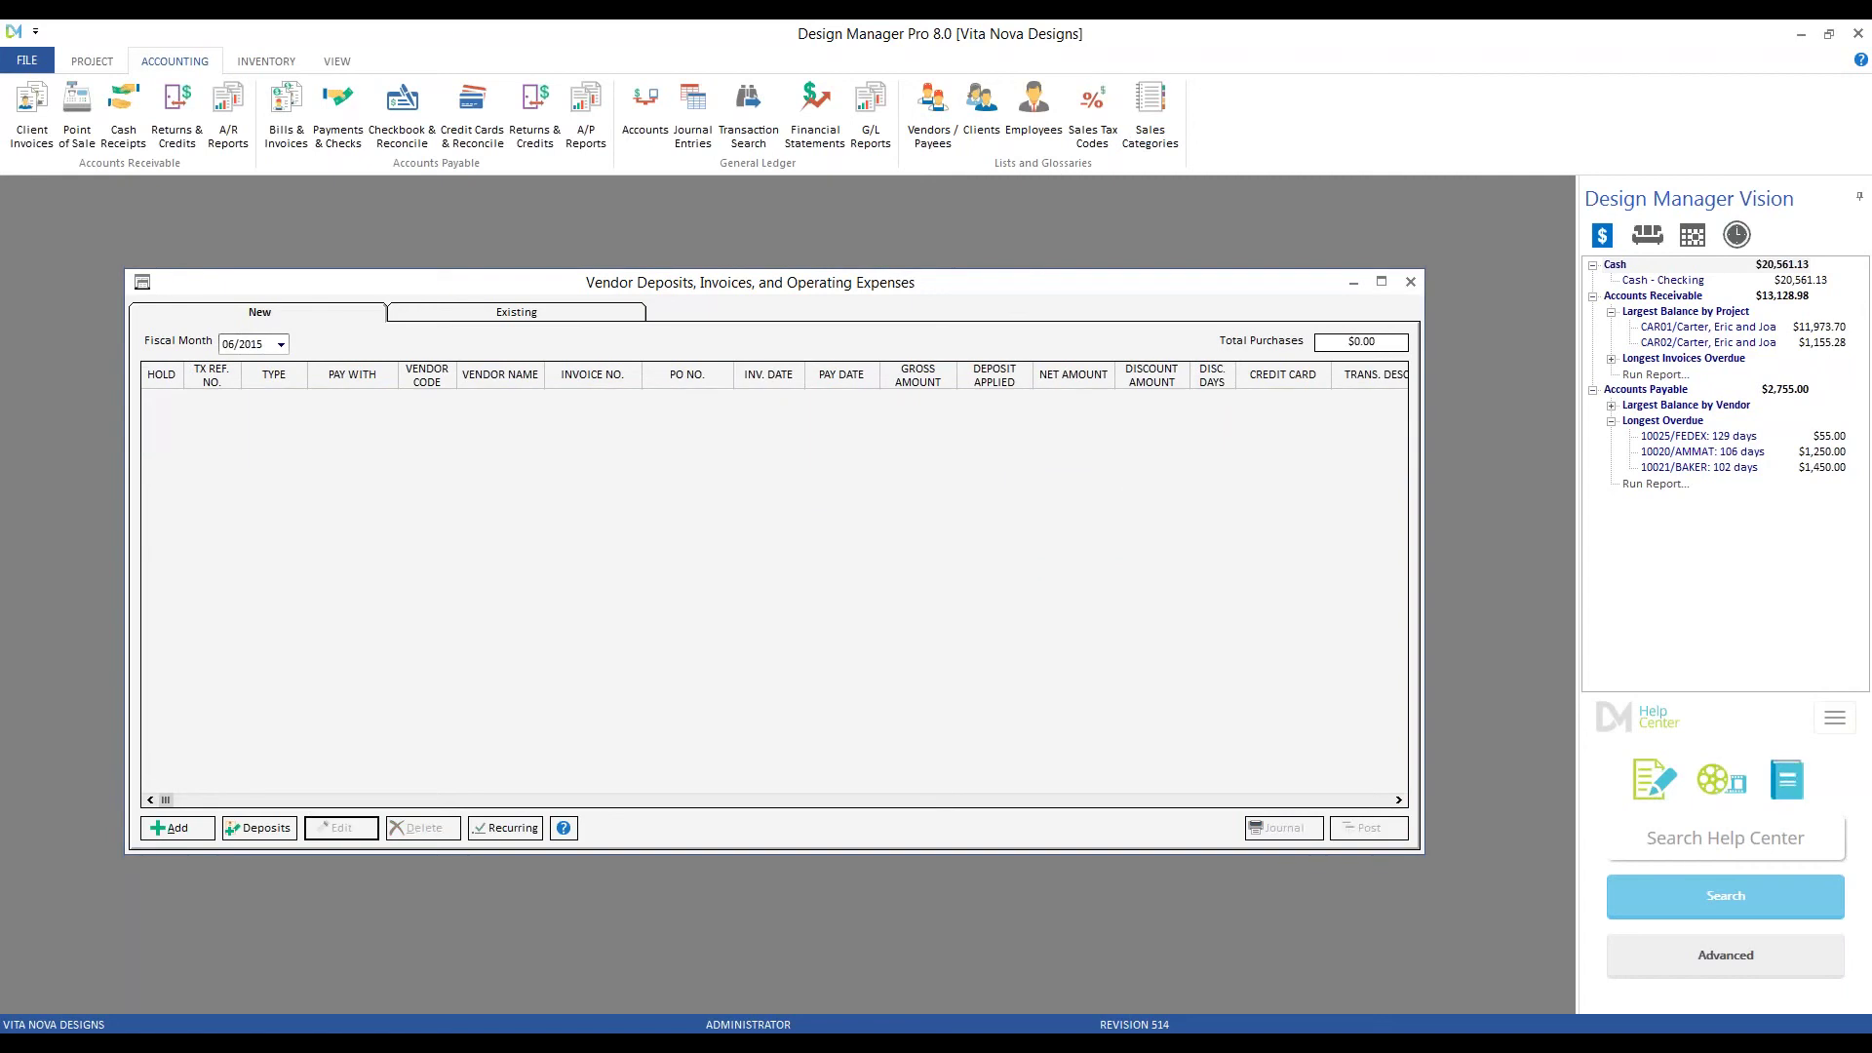
Review invoices 10032 and 10033 among existing vendor transactions, then close the window.
{"action": "left_click", "coordinate": [613, 314]}
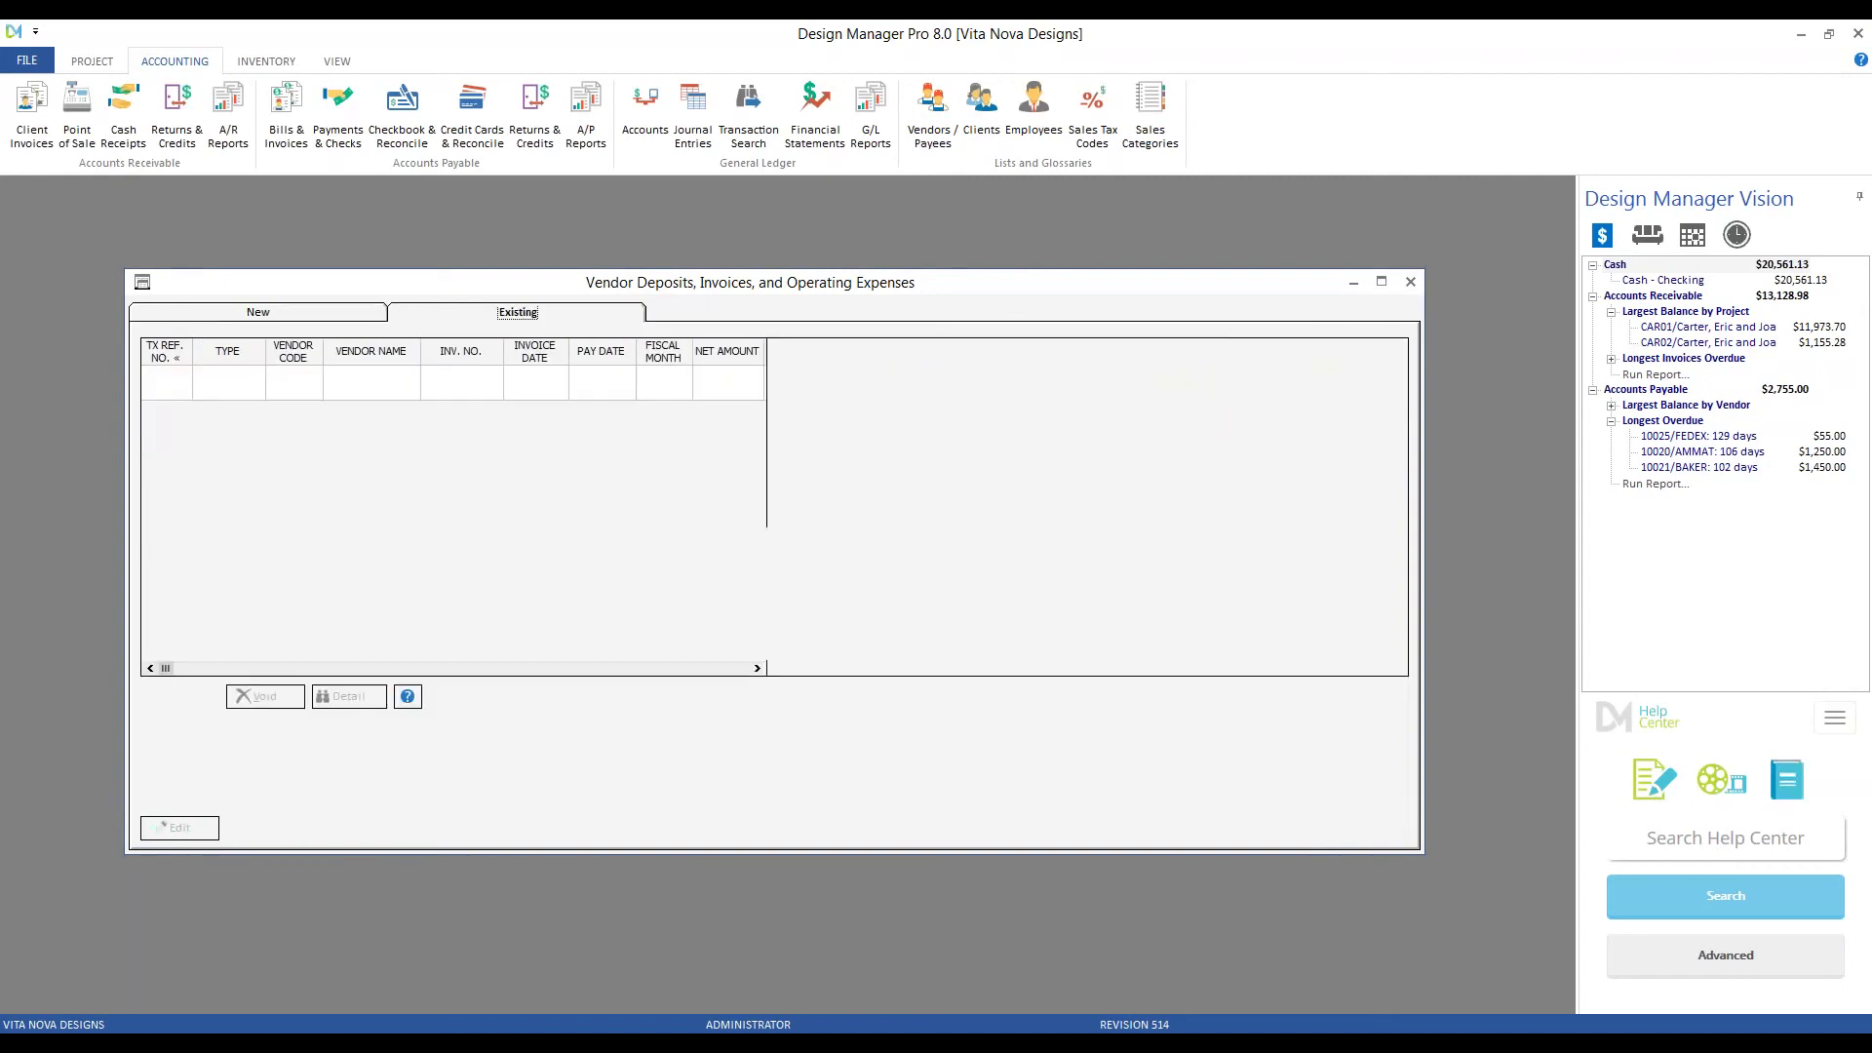
{"action": "left_click", "coordinate": [586, 407]}
{"action": "left_click", "coordinate": [586, 392]}
{"action": "key", "text": "Down"}
{"action": "key", "text": "Up"}
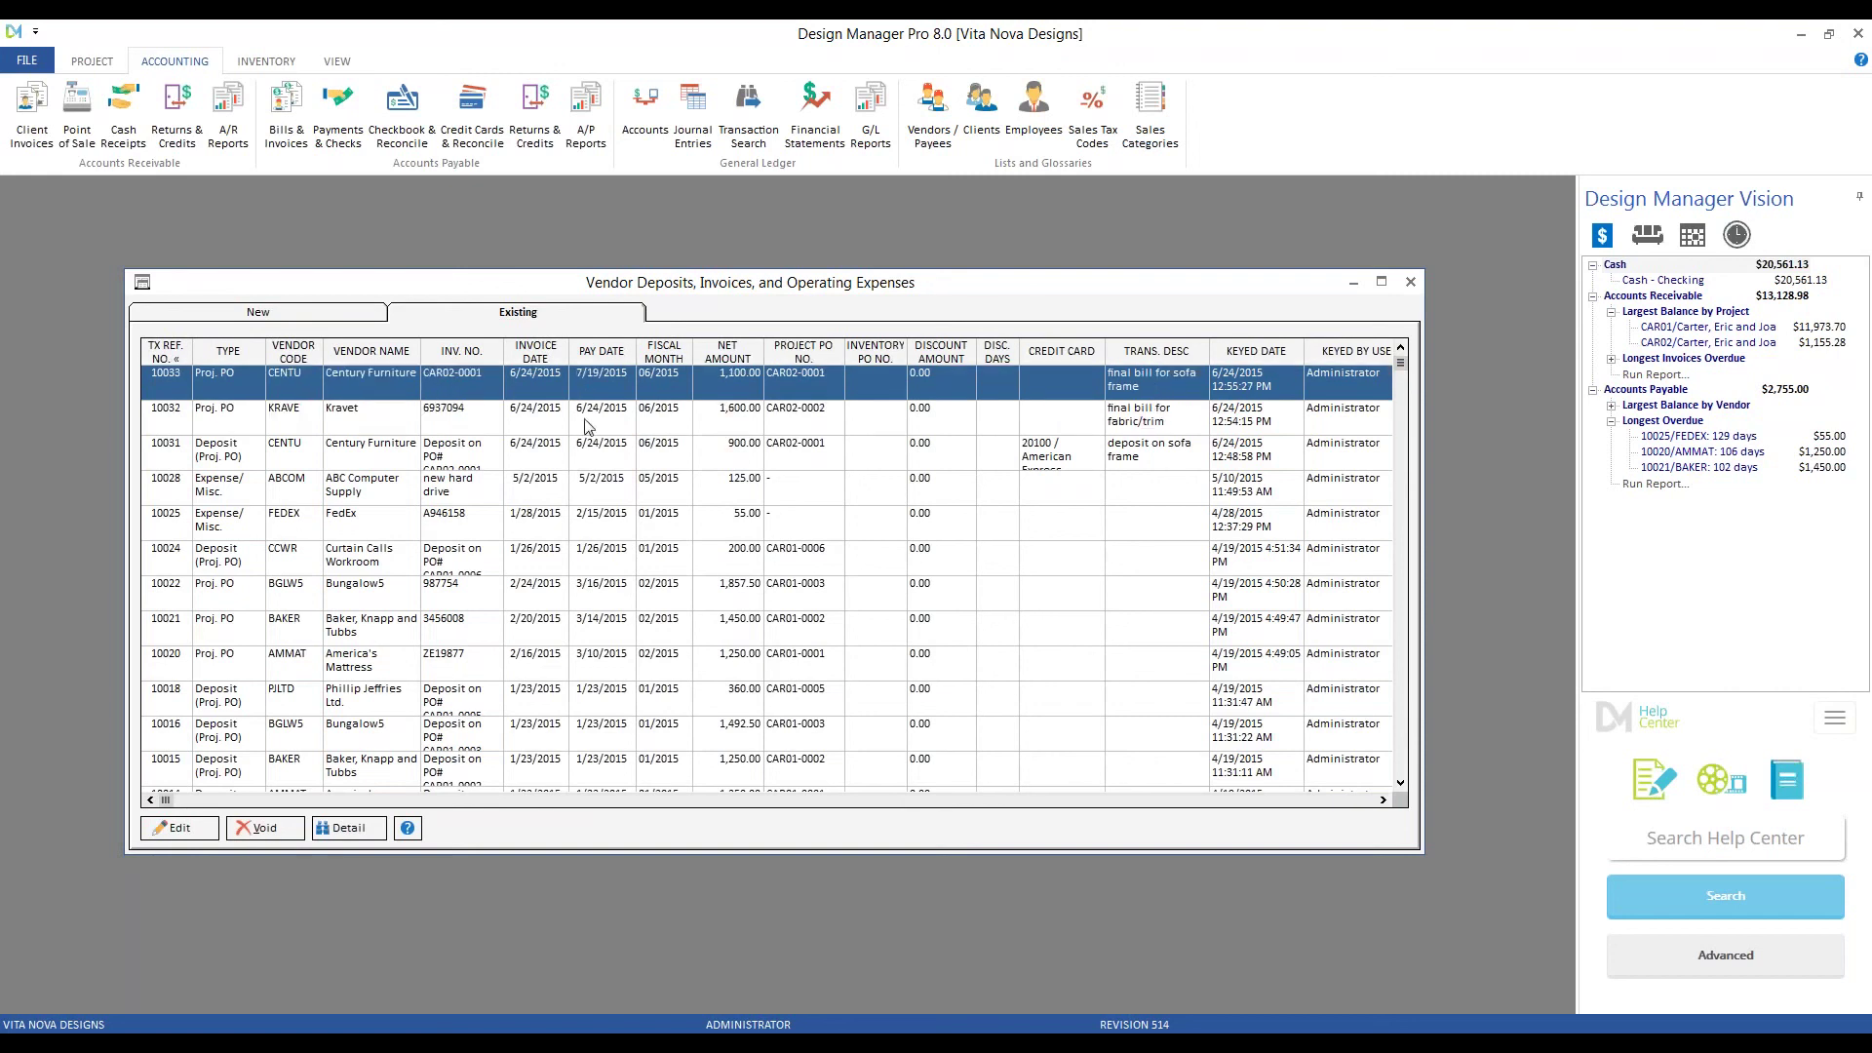
{"action": "left_click", "coordinate": [588, 426]}
{"action": "left_click", "coordinate": [1411, 284]}
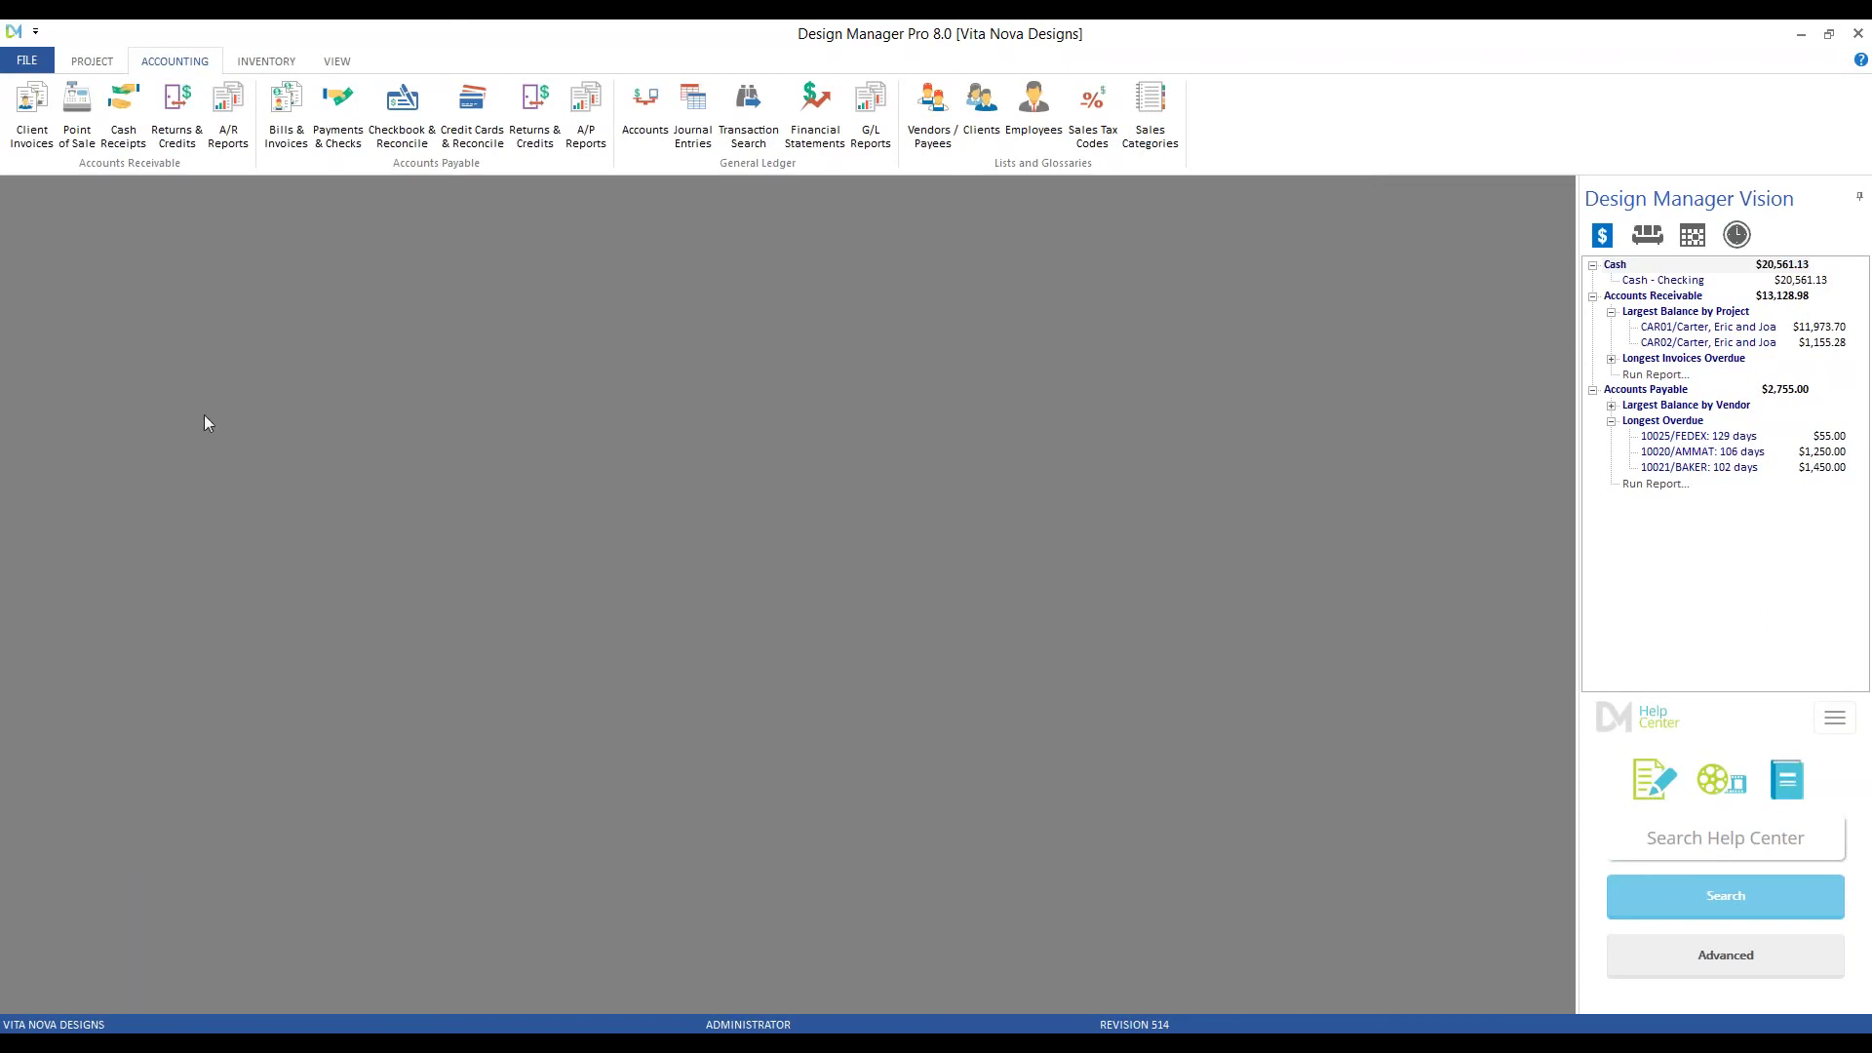
In Payments & Checks, tag the Century Furniture and Kravet invoices for payment, totalling $2,700.00.
{"action": "left_click", "coordinate": [346, 111]}
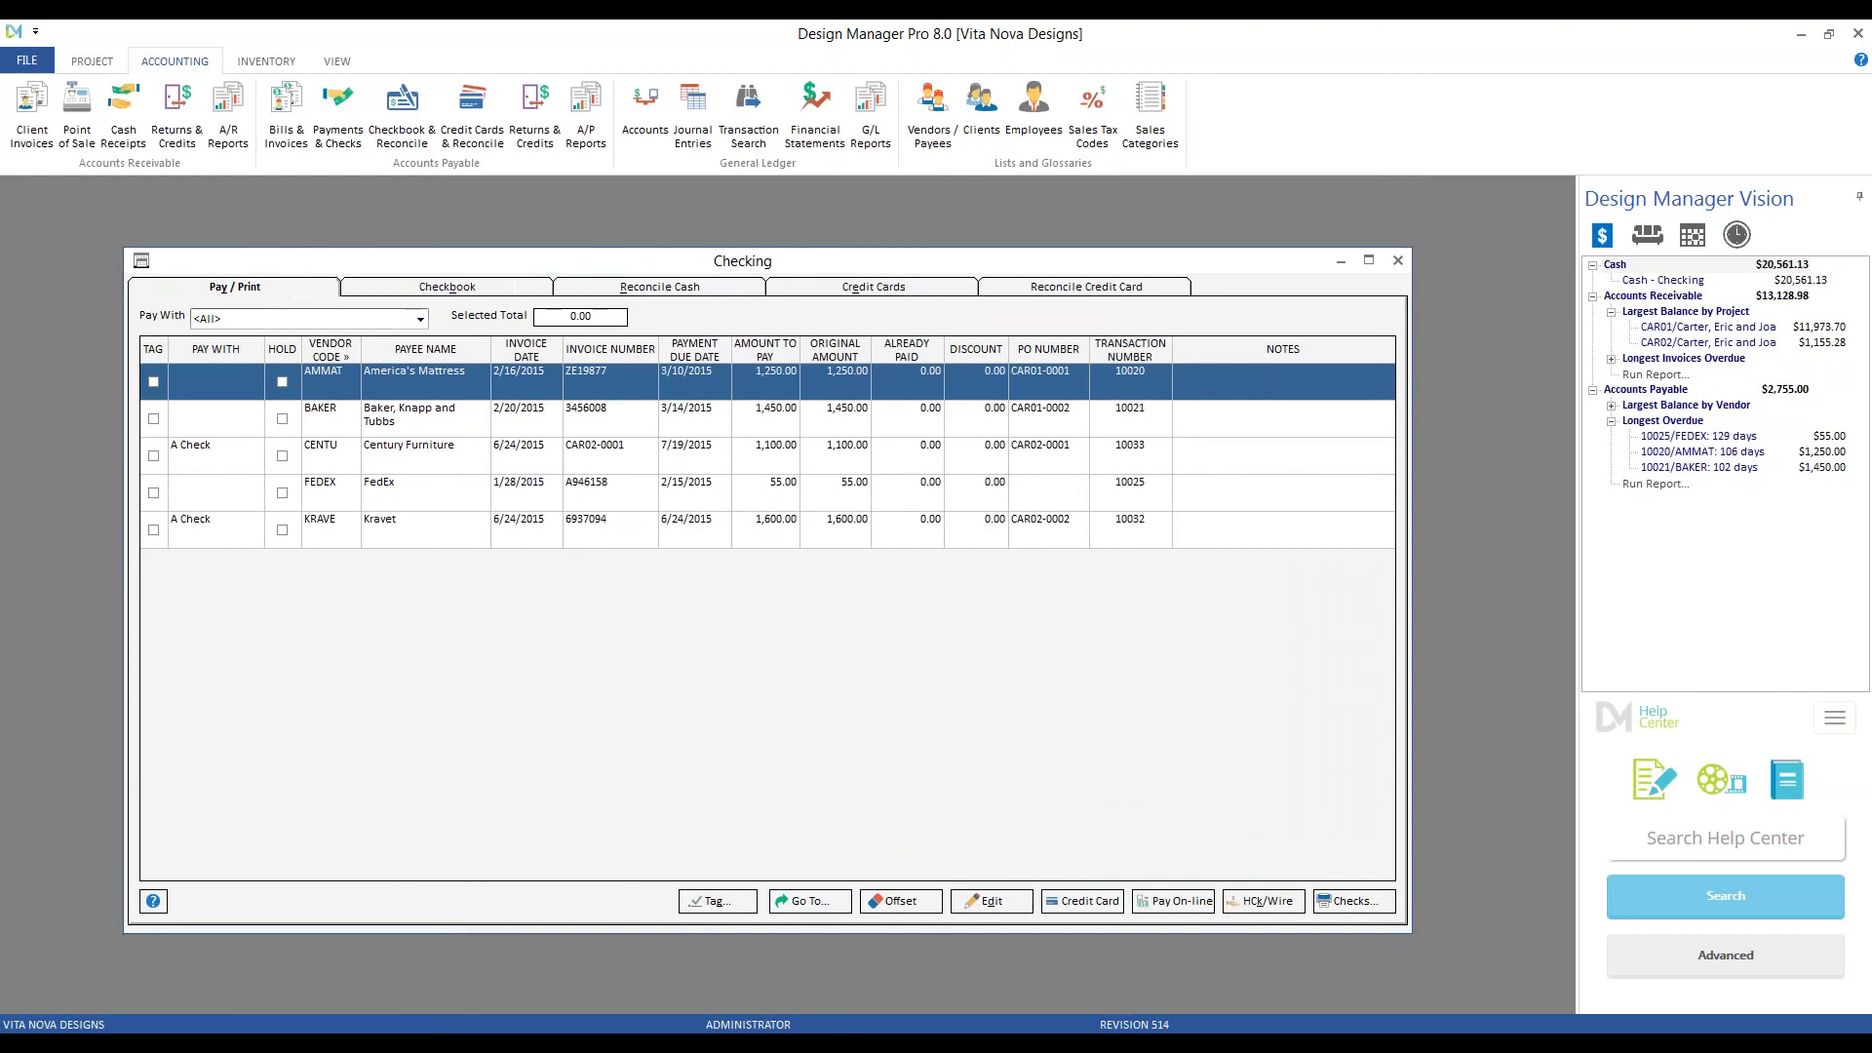
{"action": "left_click", "coordinate": [260, 445]}
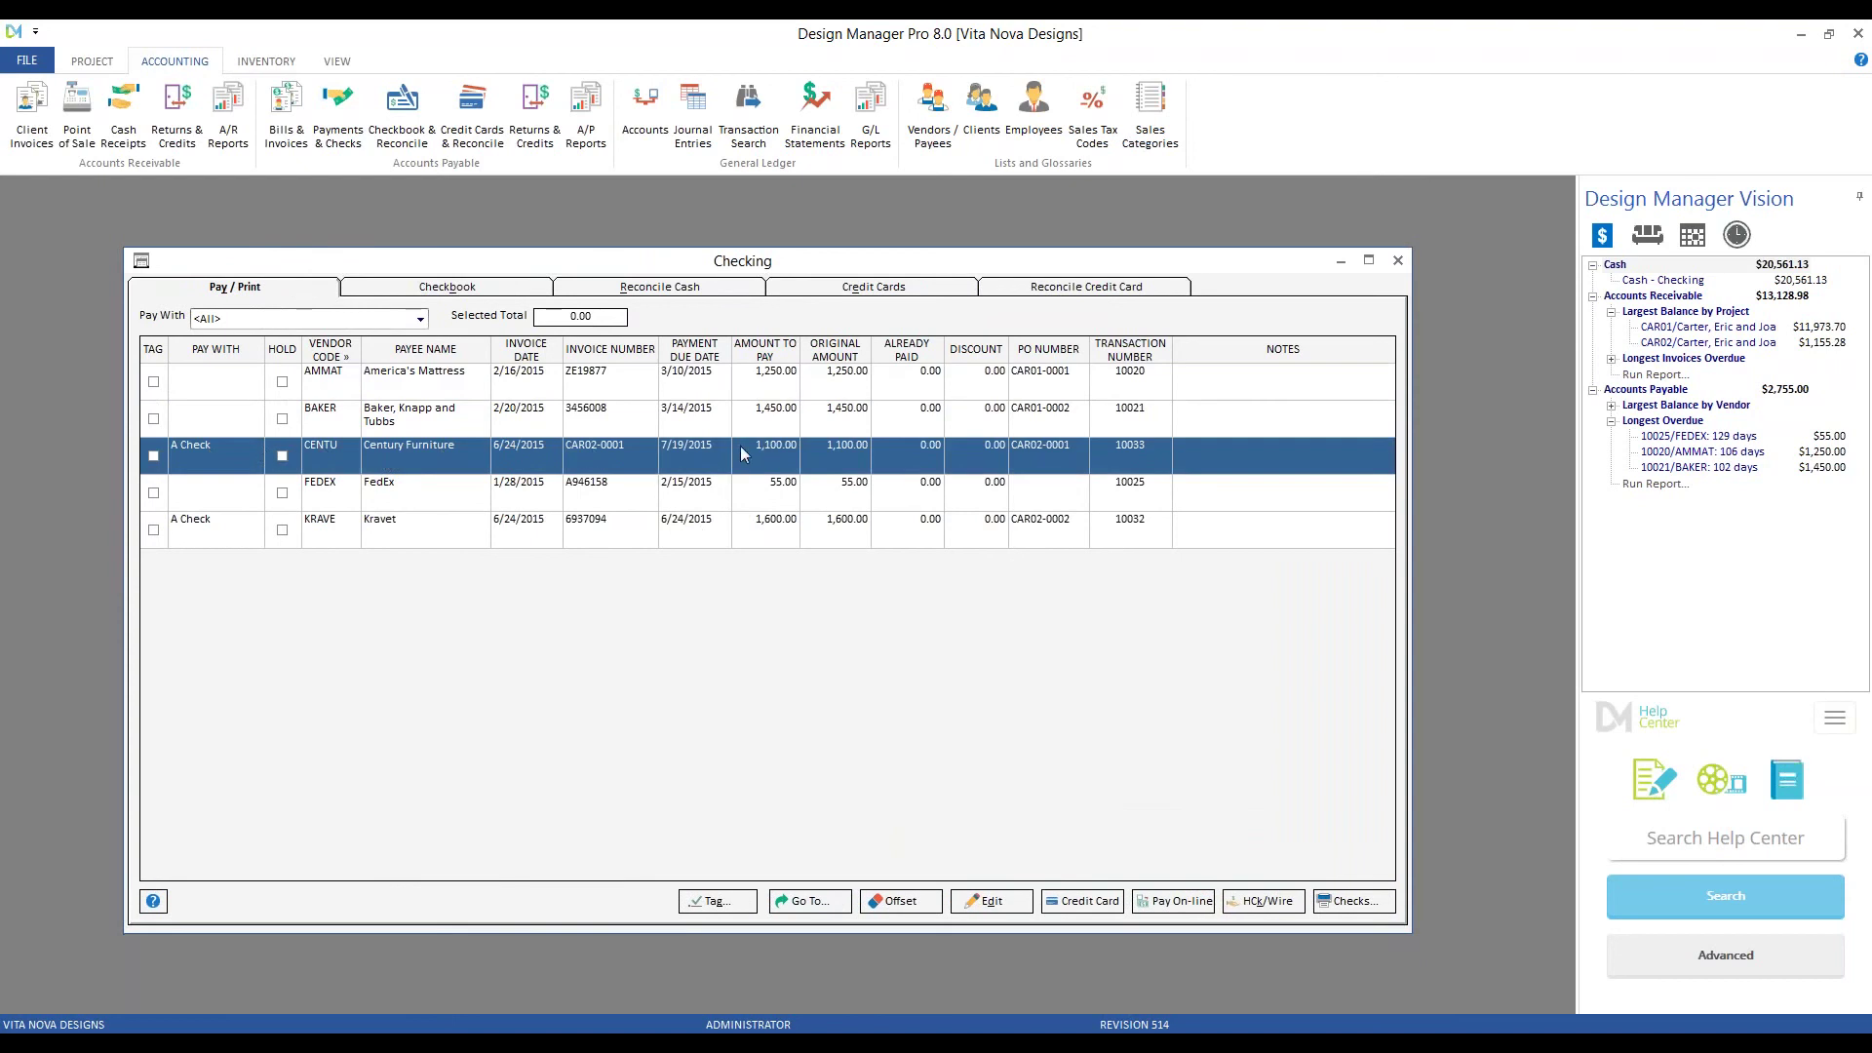
{"action": "left_click", "coordinate": [447, 522]}
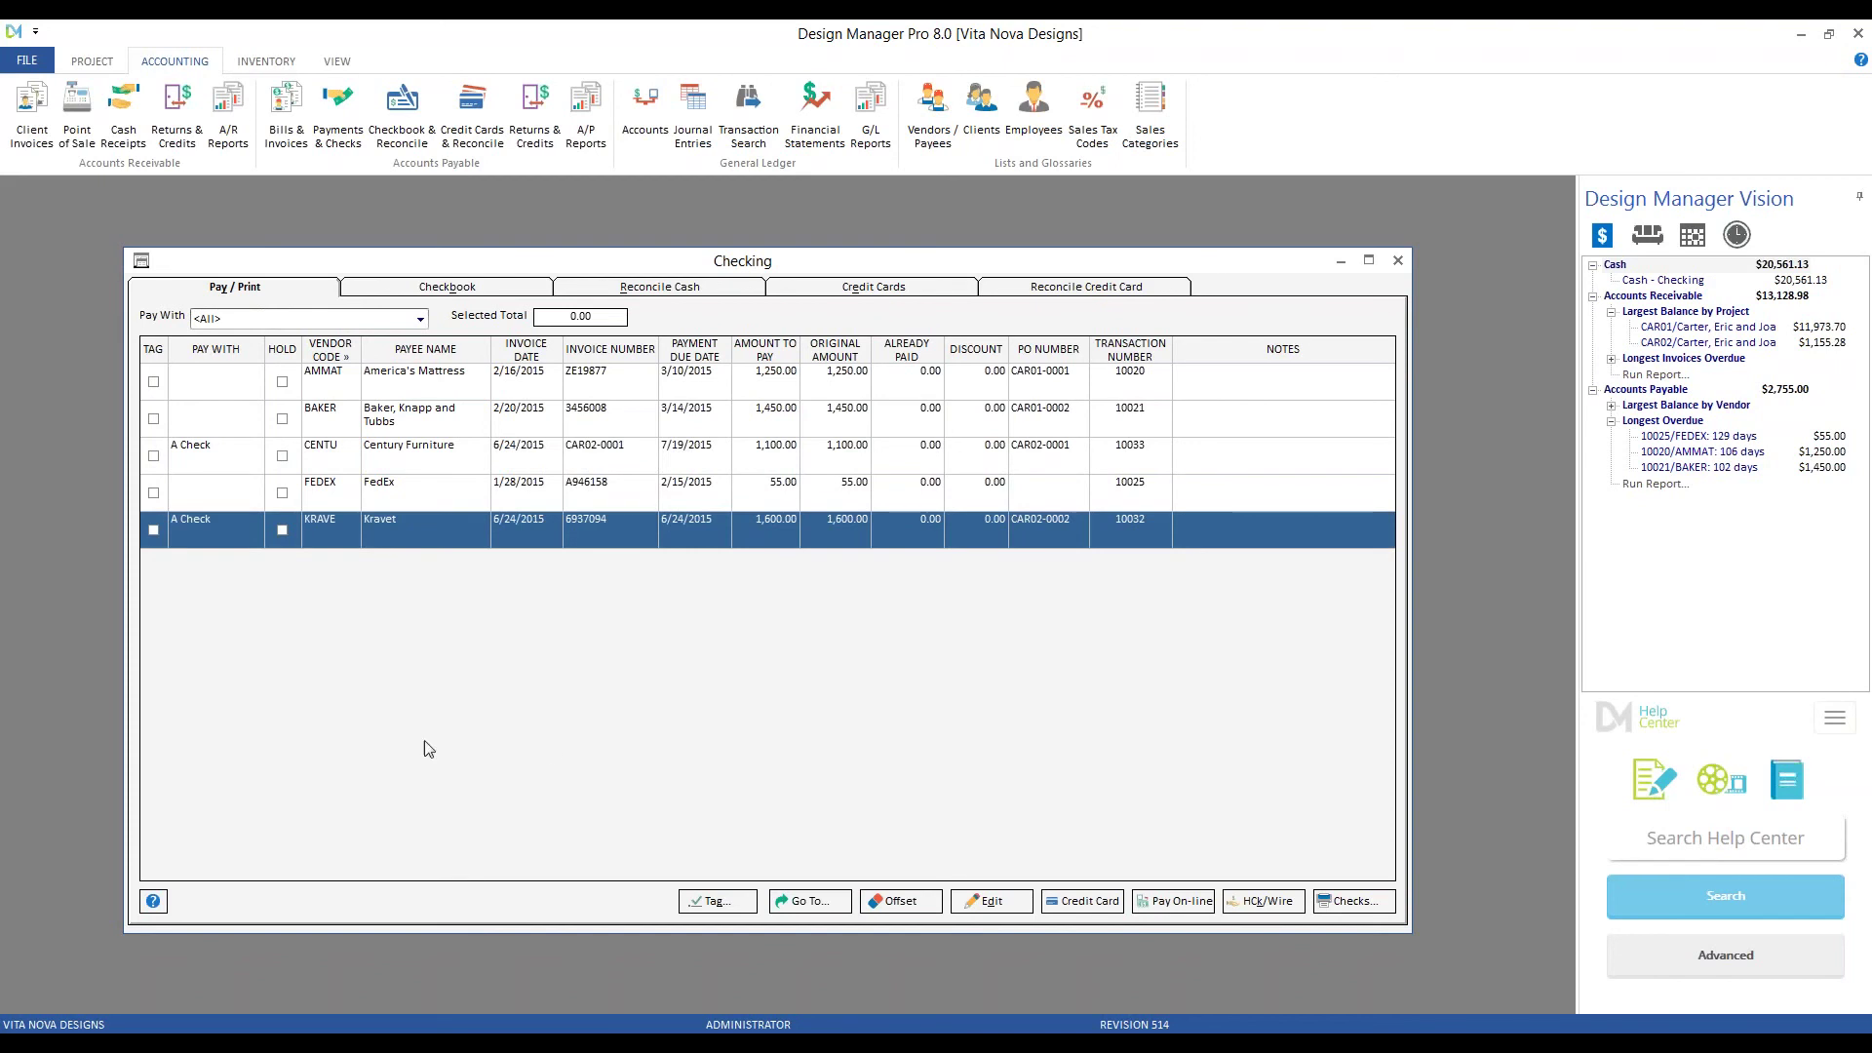
{"action": "left_click", "coordinate": [153, 456]}
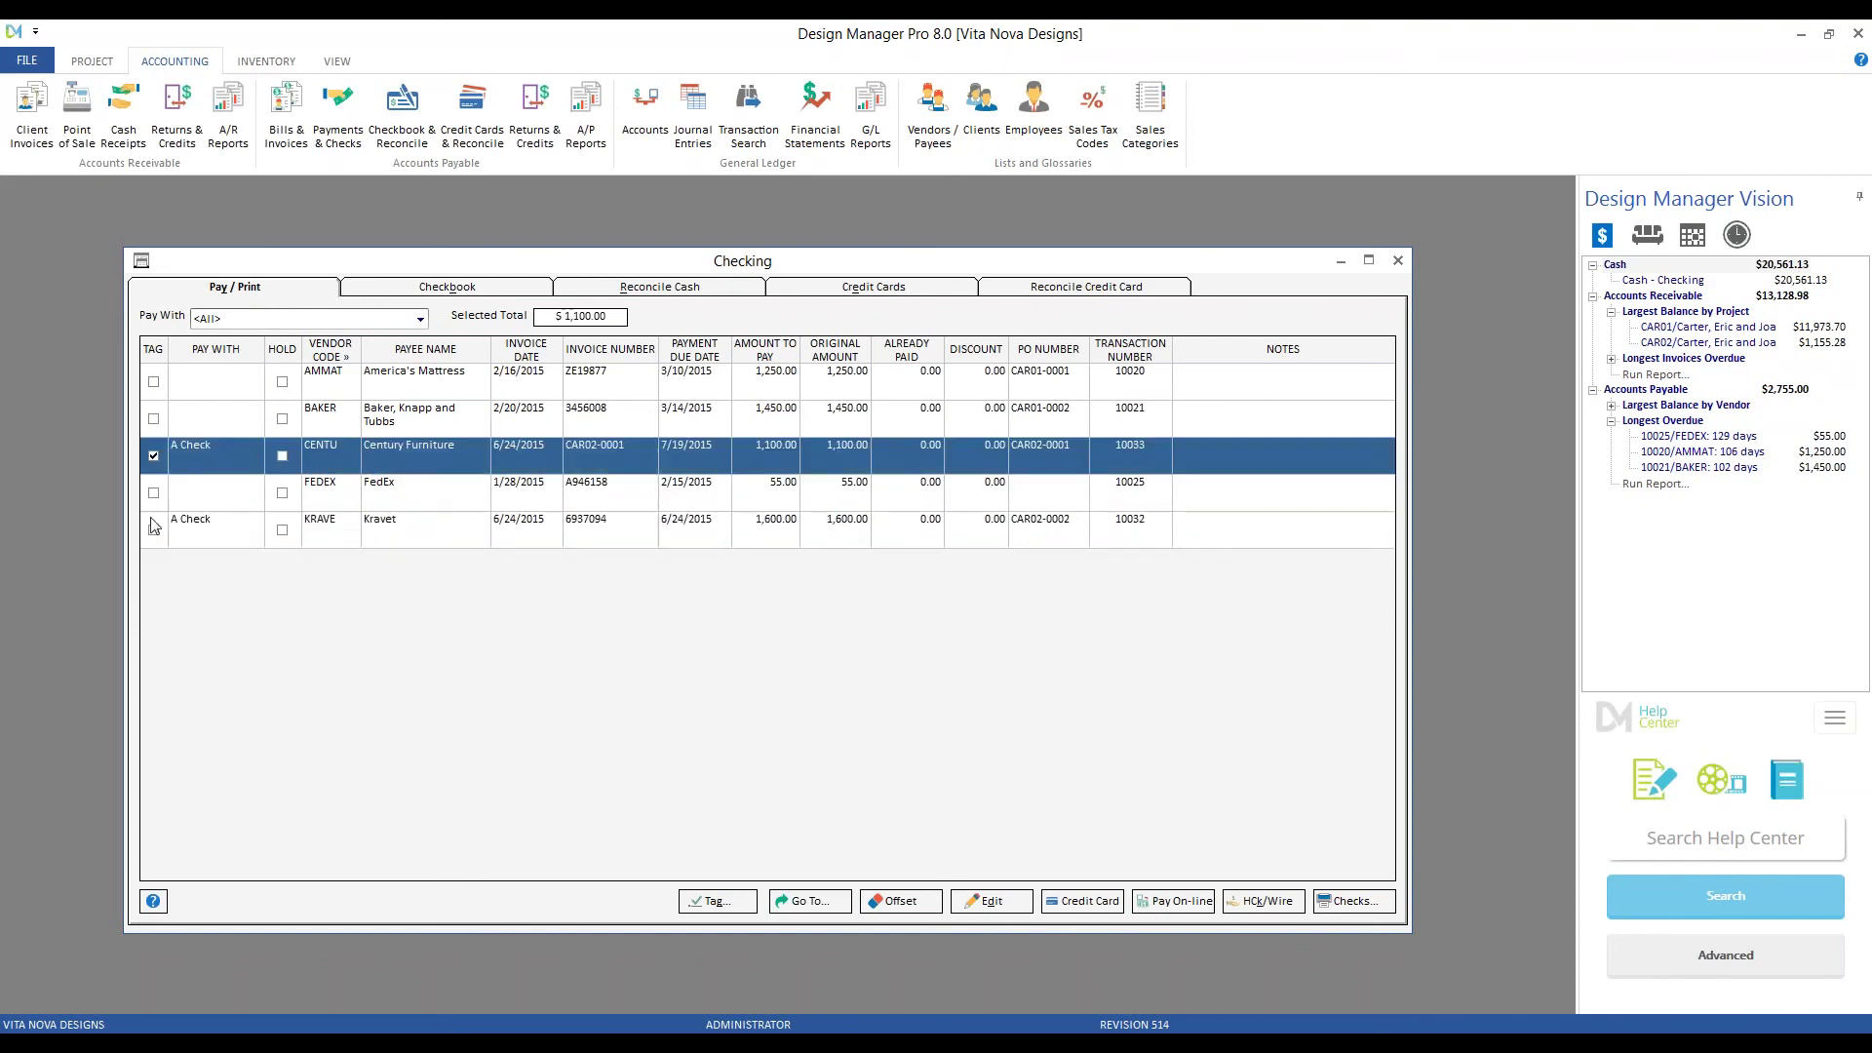
{"action": "left_click", "coordinate": [153, 530]}
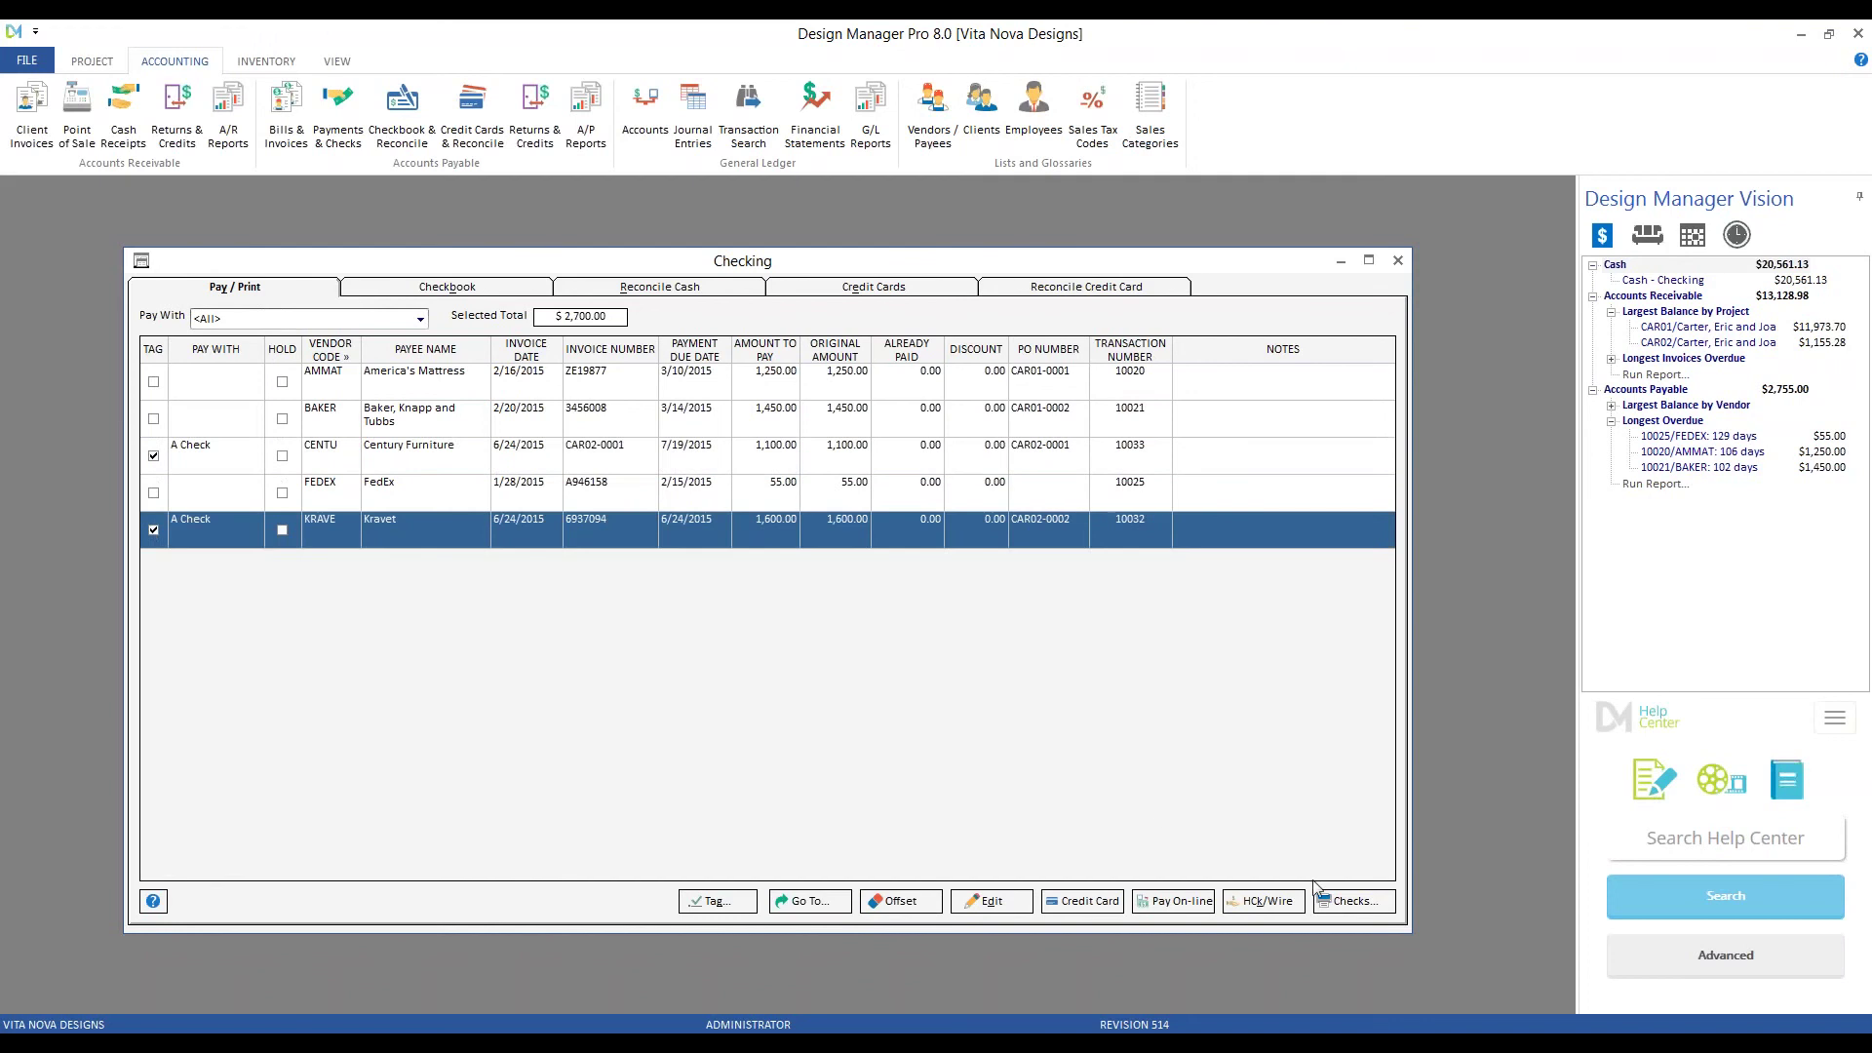
Create a check run from 10010 - Cash - Checking with checks 10008 and 10009, then print and post it.
{"action": "left_click", "coordinate": [1353, 903]}
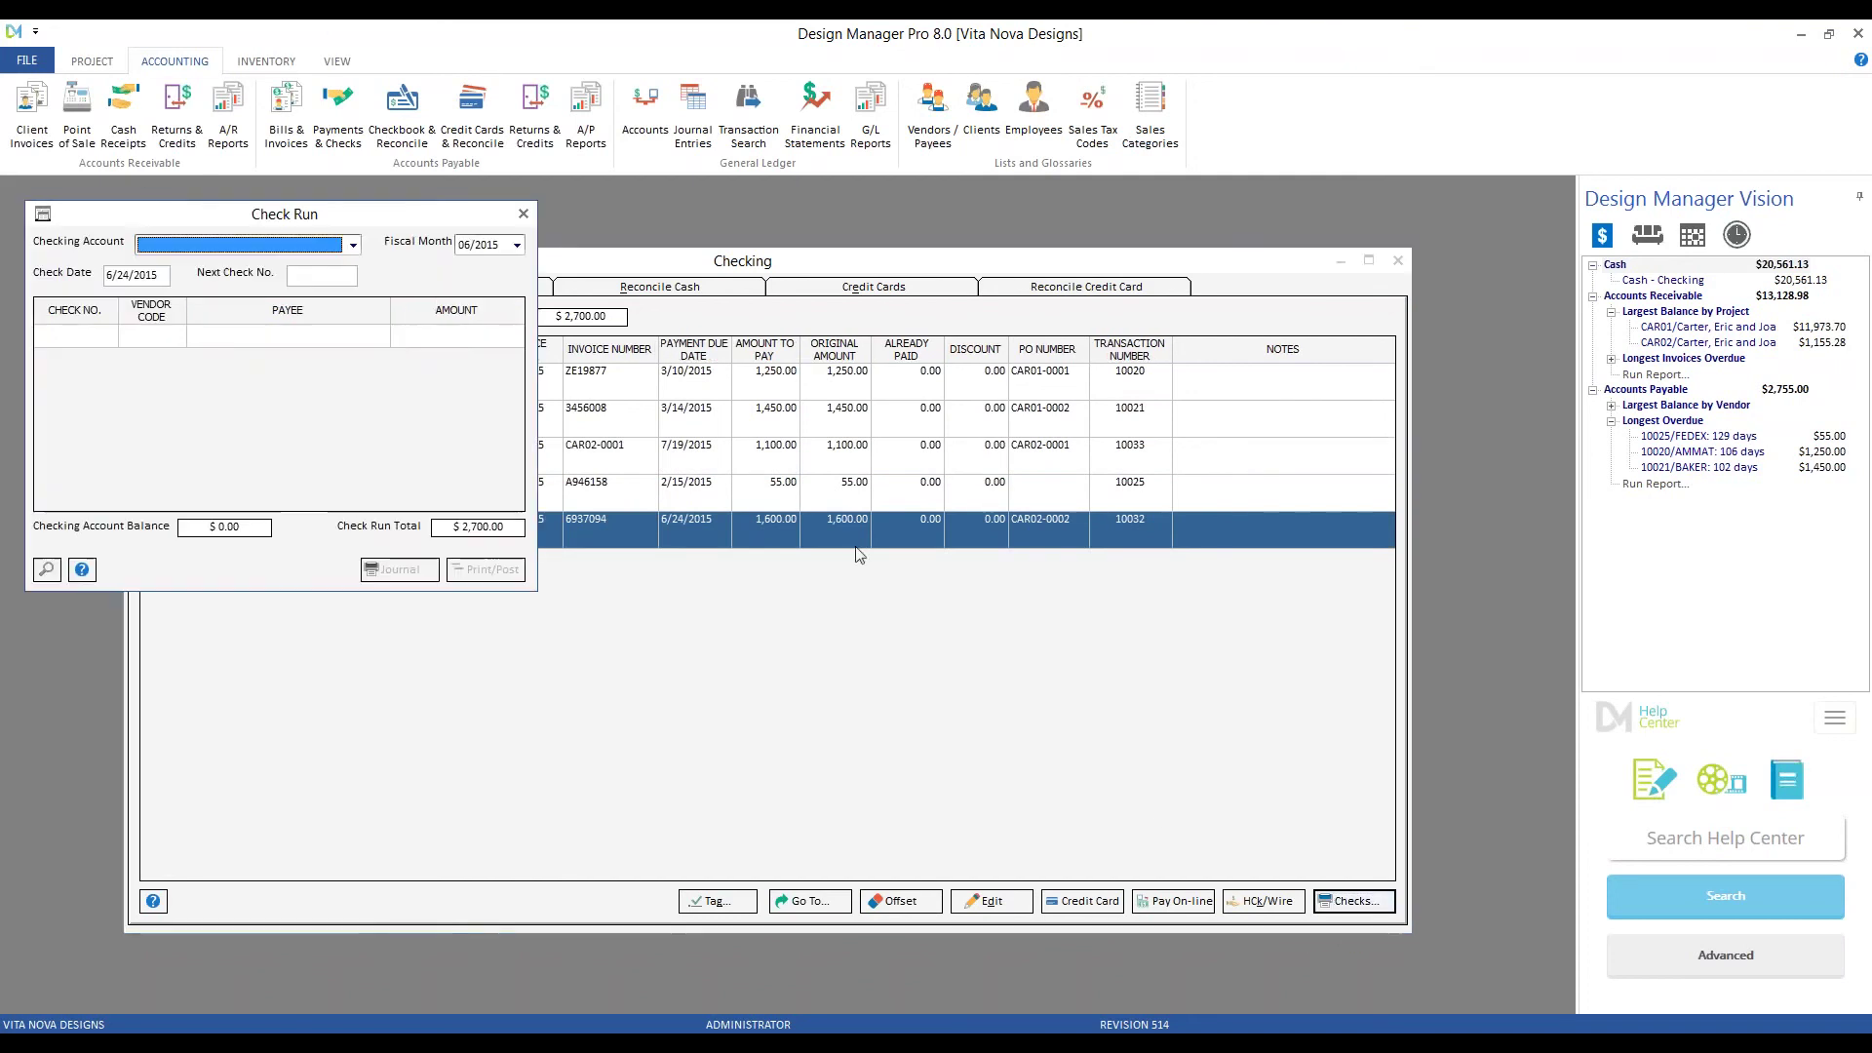
{"action": "left_click_drag", "start_coordinate": [137, 220], "coordinate": [241, 264]}
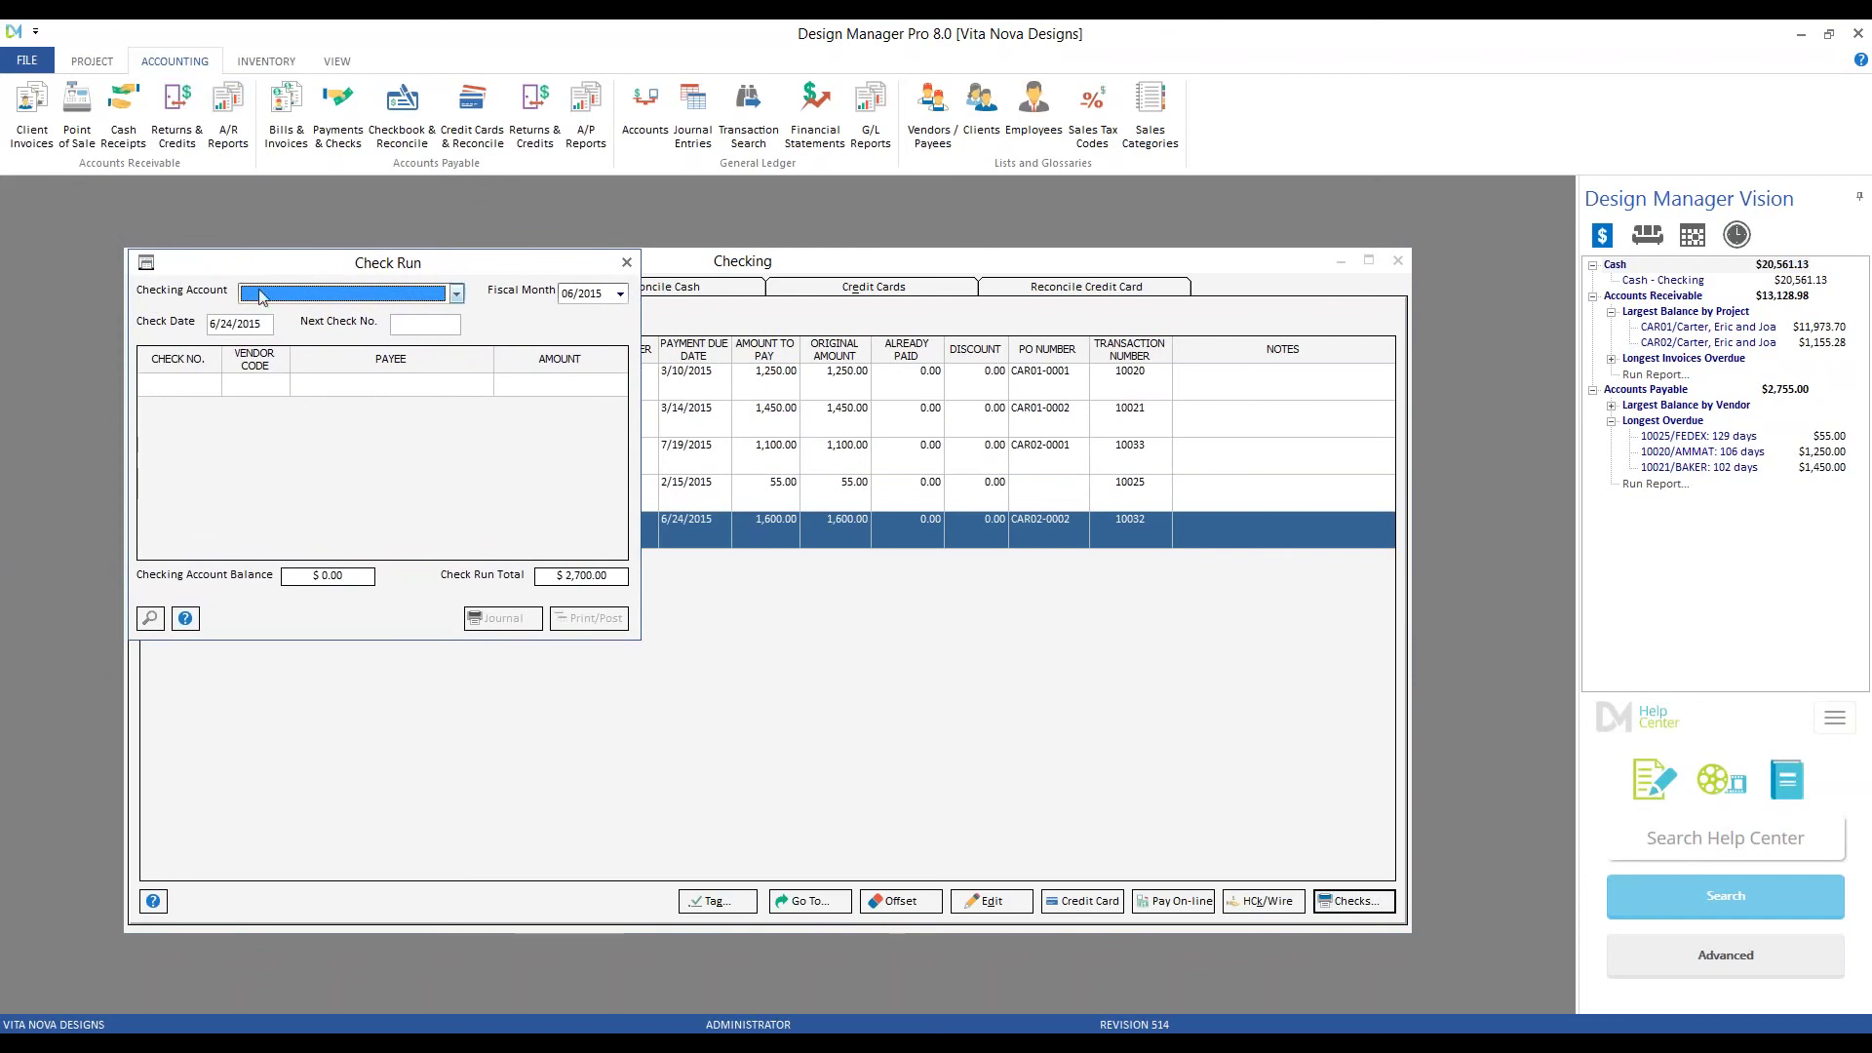
{"action": "left_click", "coordinate": [456, 293]}
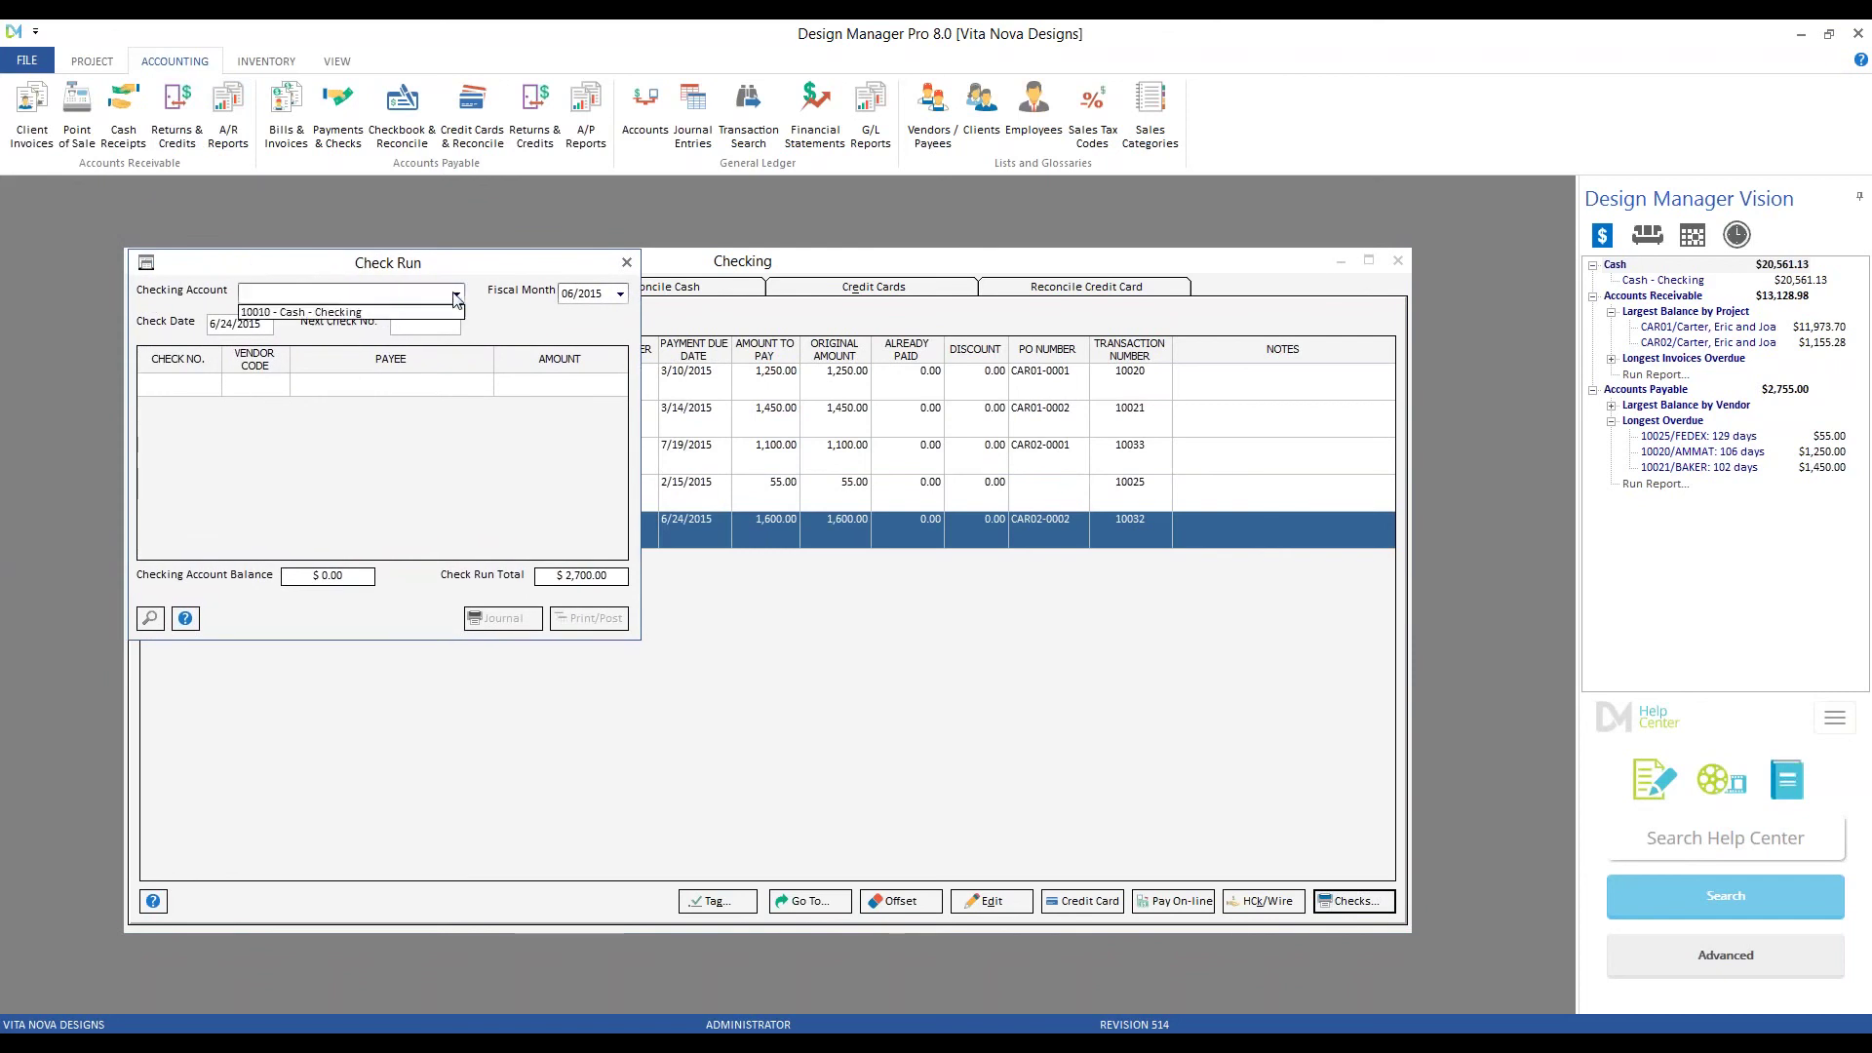
{"action": "left_click", "coordinate": [337, 313]}
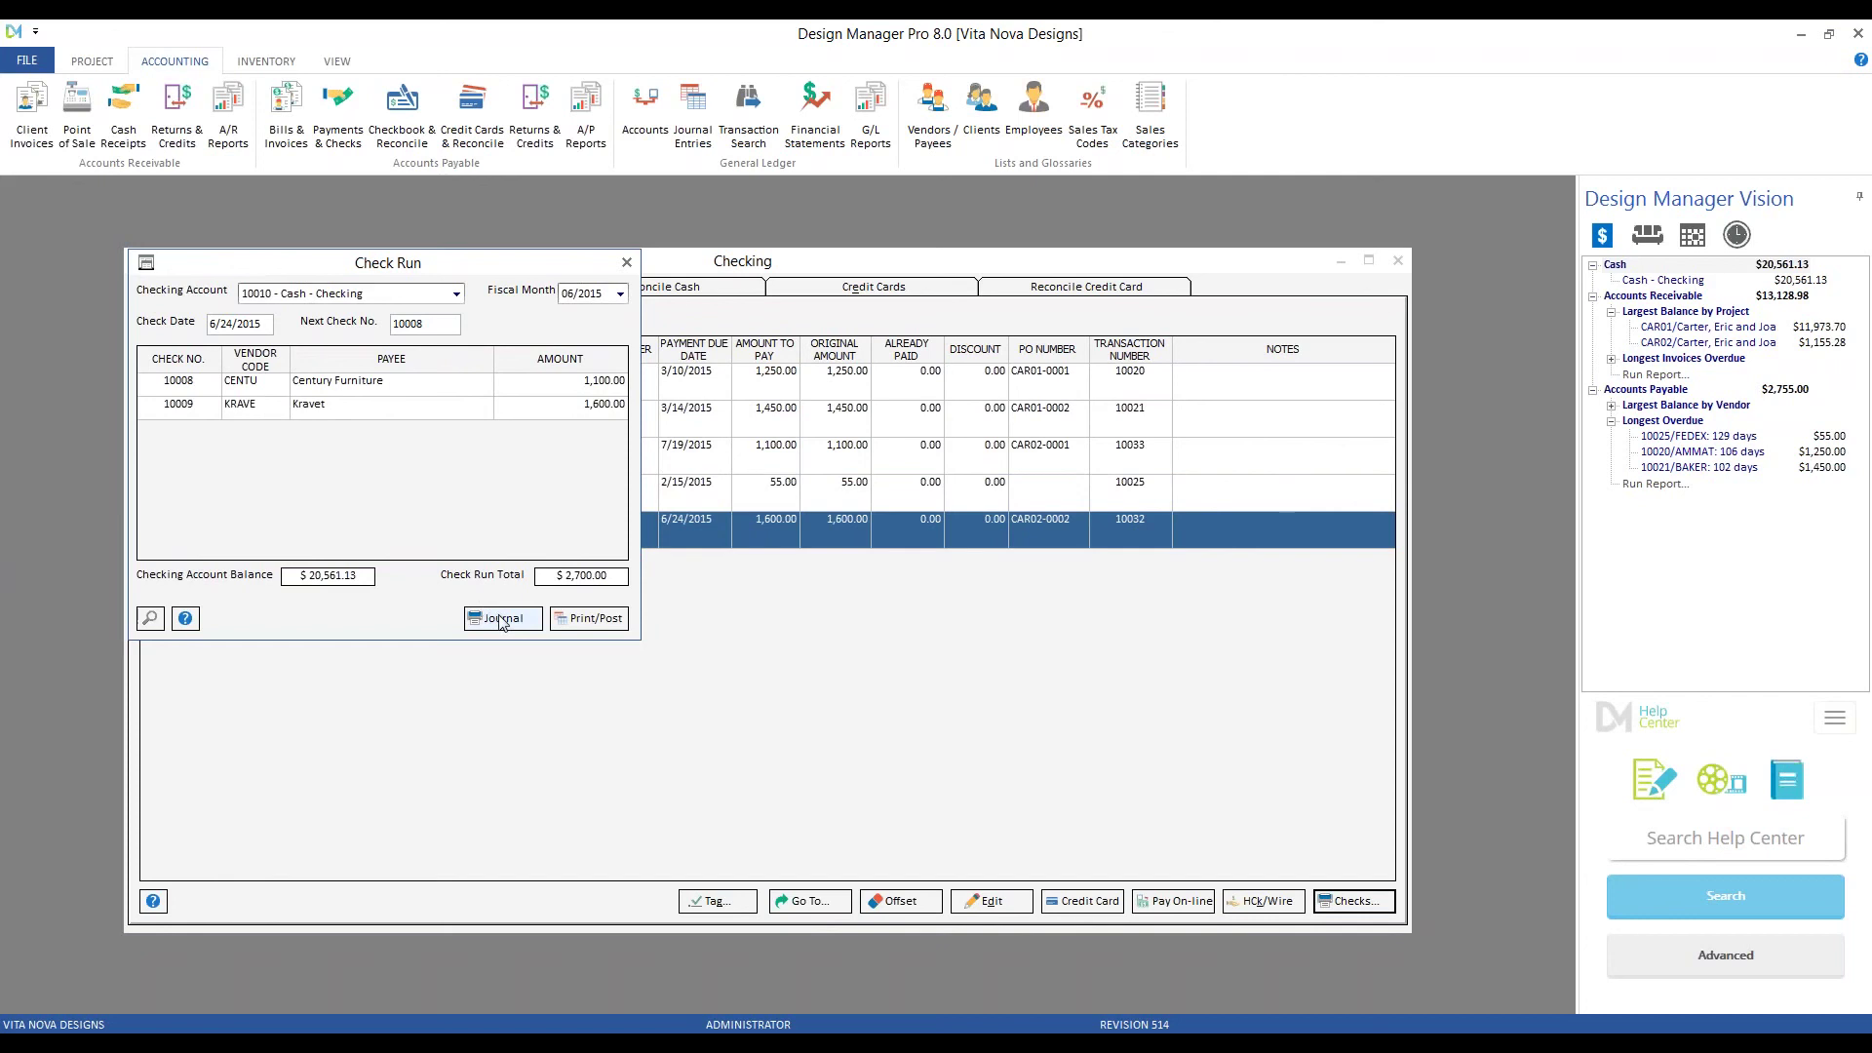
{"action": "left_click", "coordinate": [600, 624]}
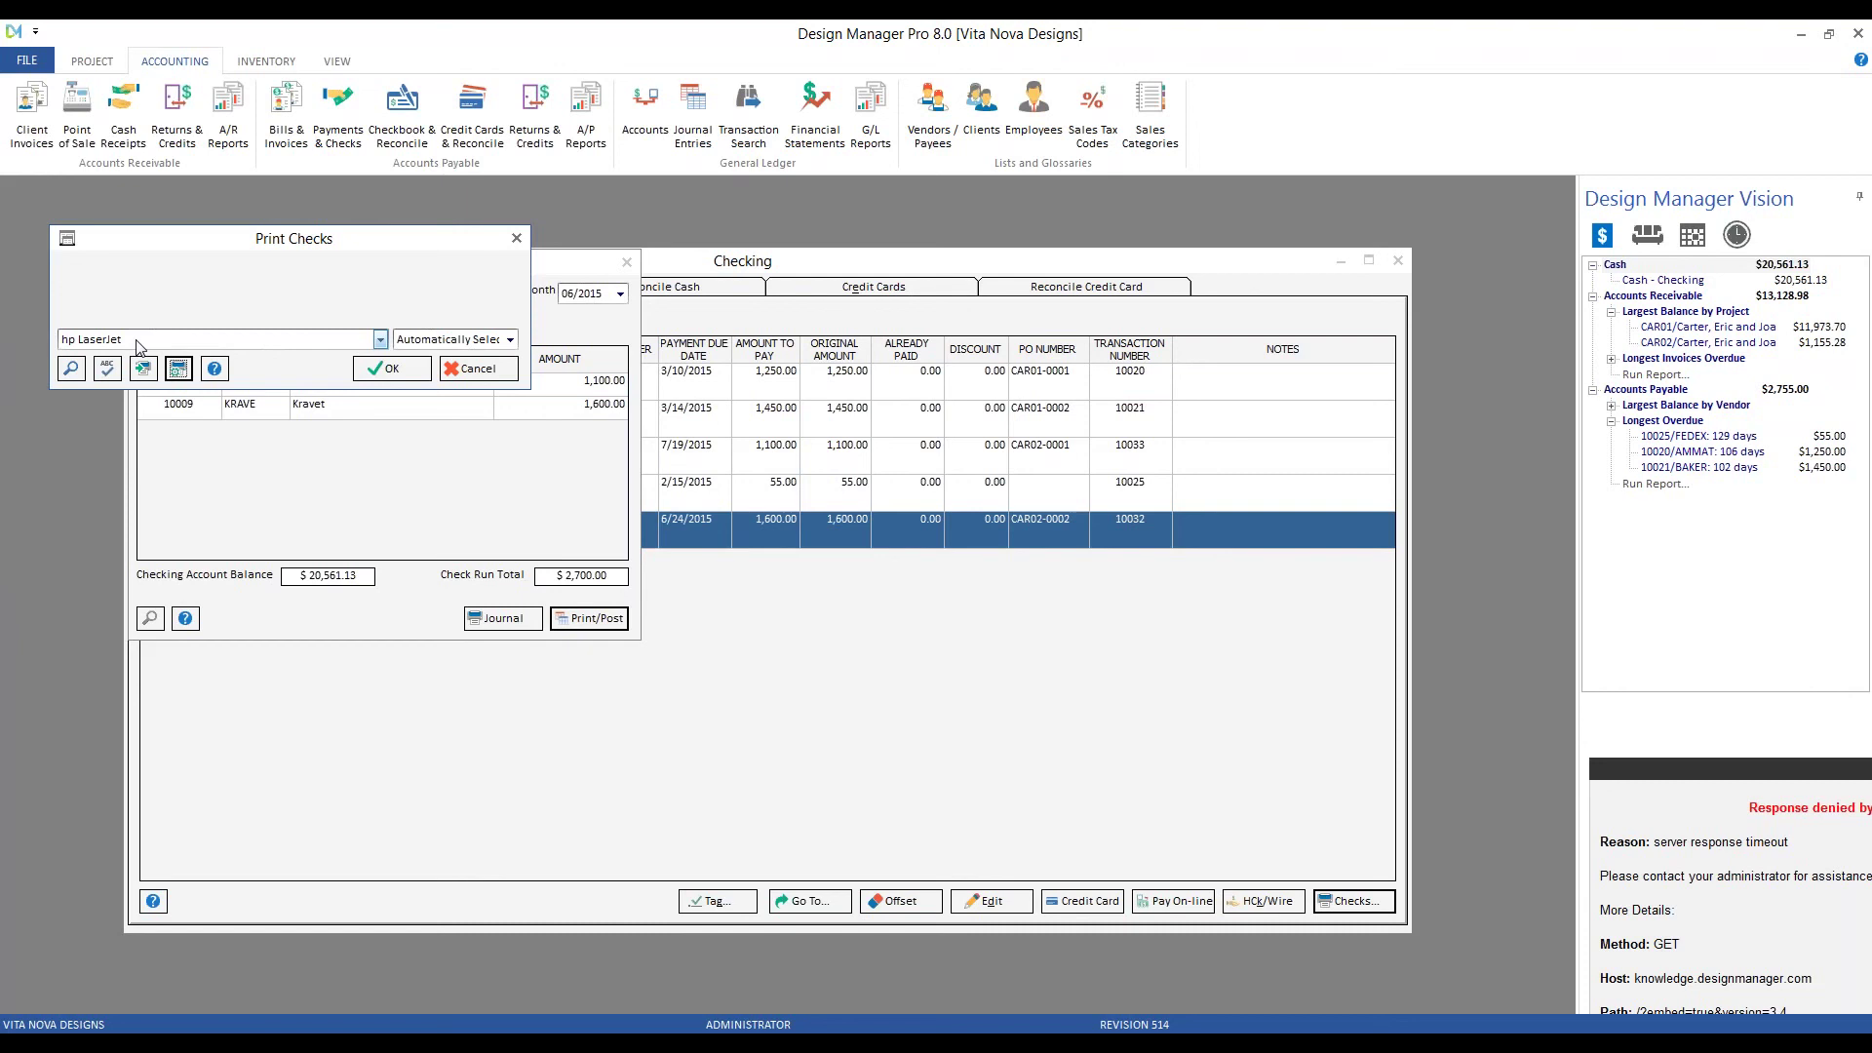
Print the Century Furniture and Kravet checks, review both preview pages, and accept the check run.
{"action": "left_click", "coordinate": [402, 368]}
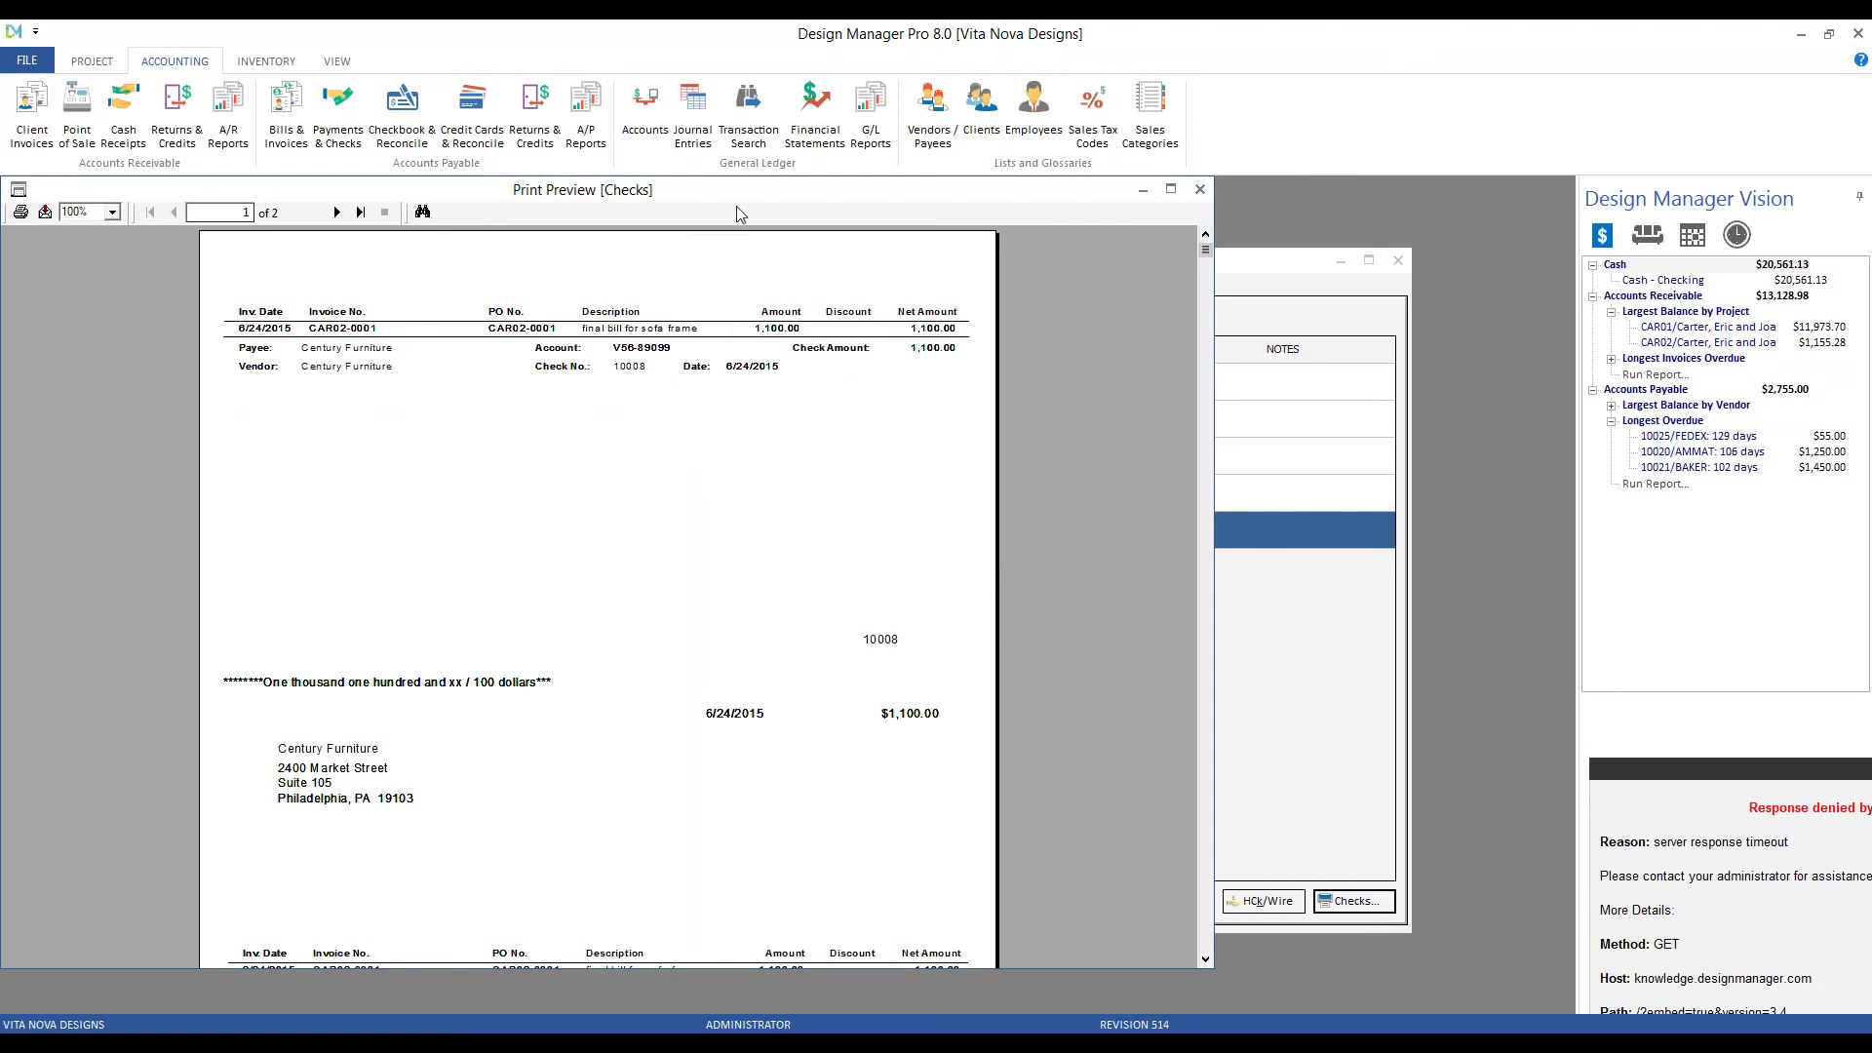
{"action": "scroll", "coordinate": [366, 765], "scroll_direction": "down", "scroll_amount": 3}
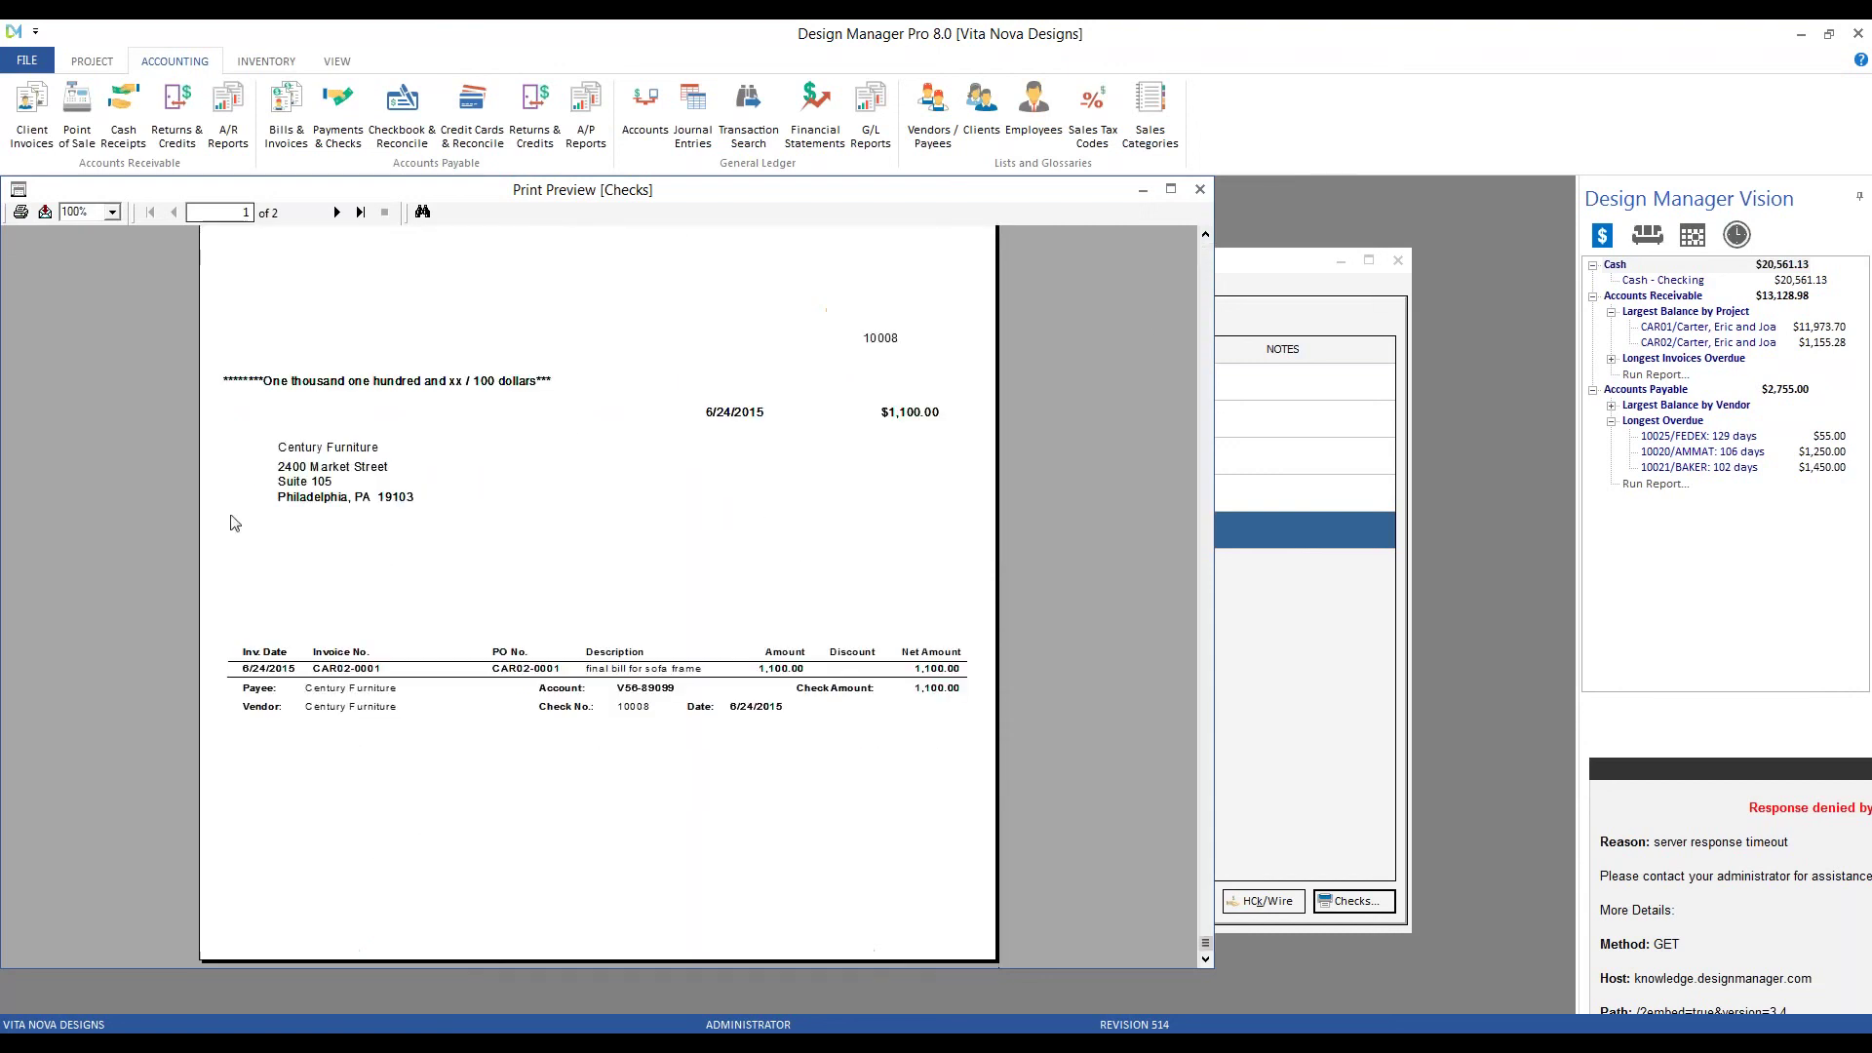
{"action": "scroll", "coordinate": [371, 621], "scroll_direction": "up", "scroll_amount": 3}
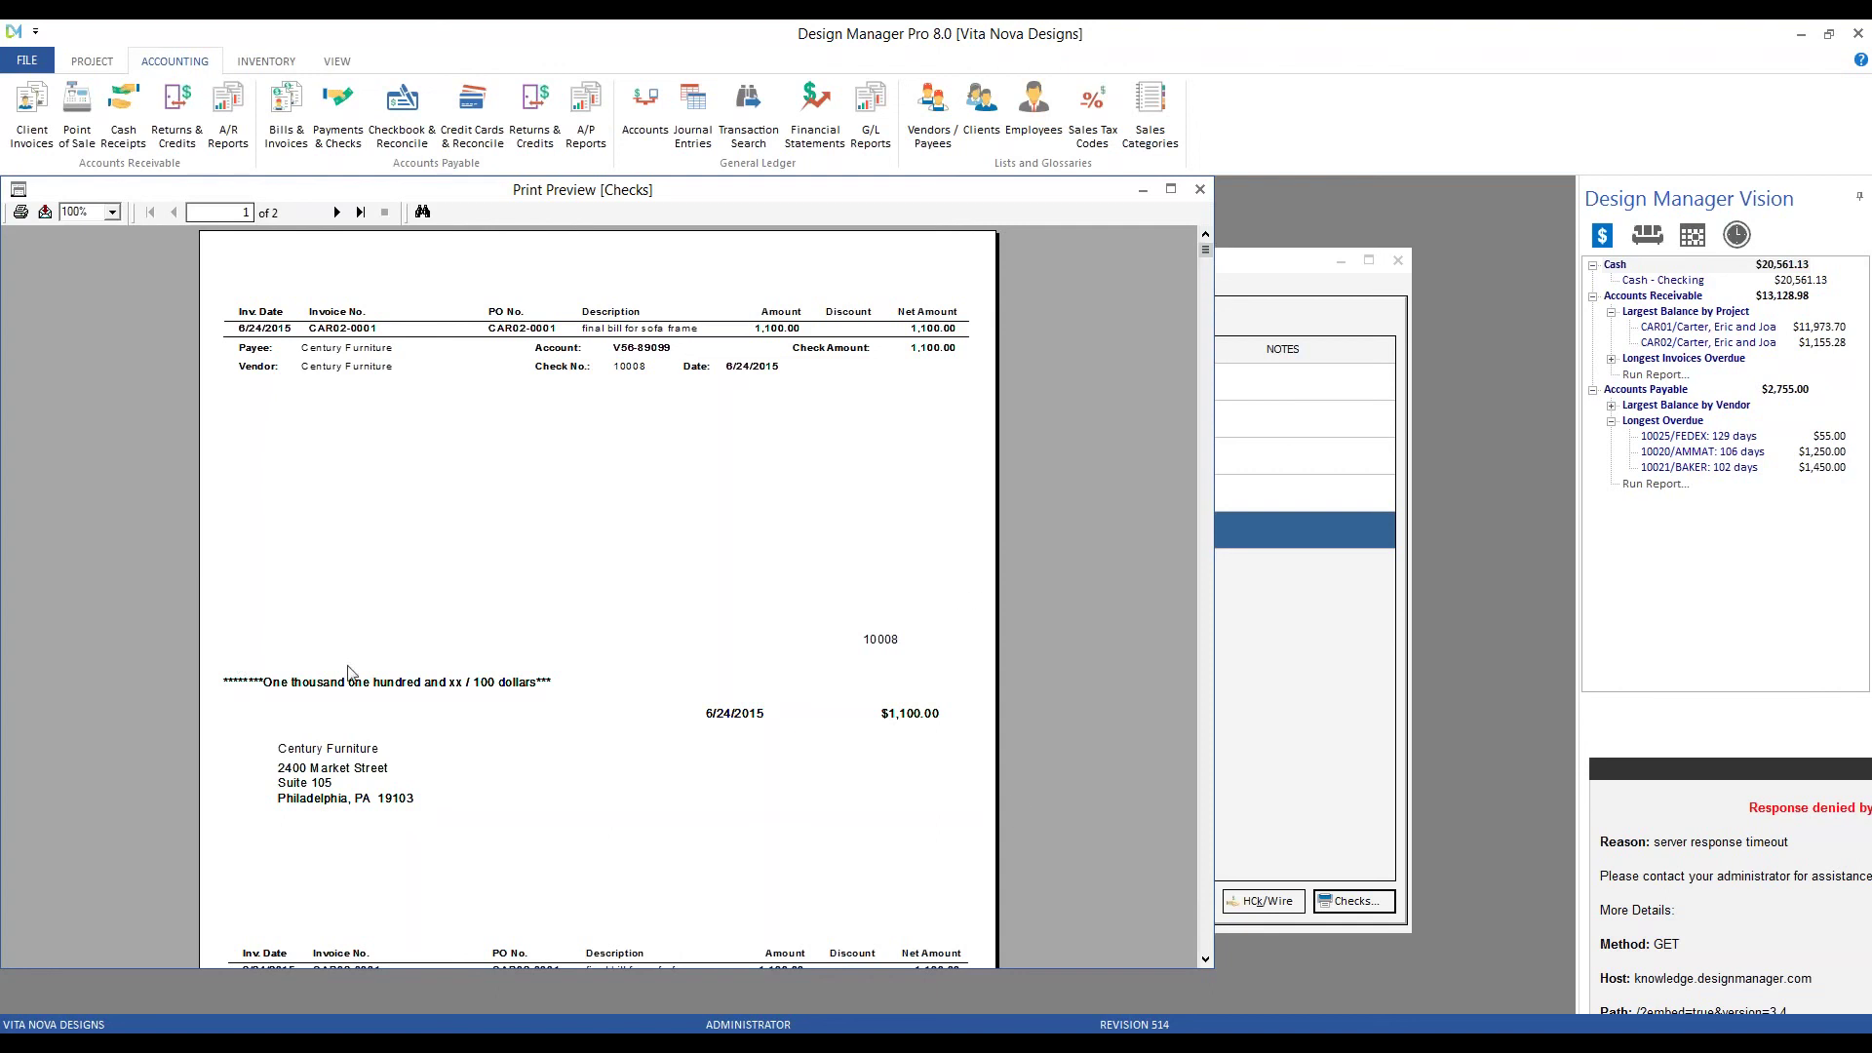
{"action": "left_click", "coordinate": [338, 212]}
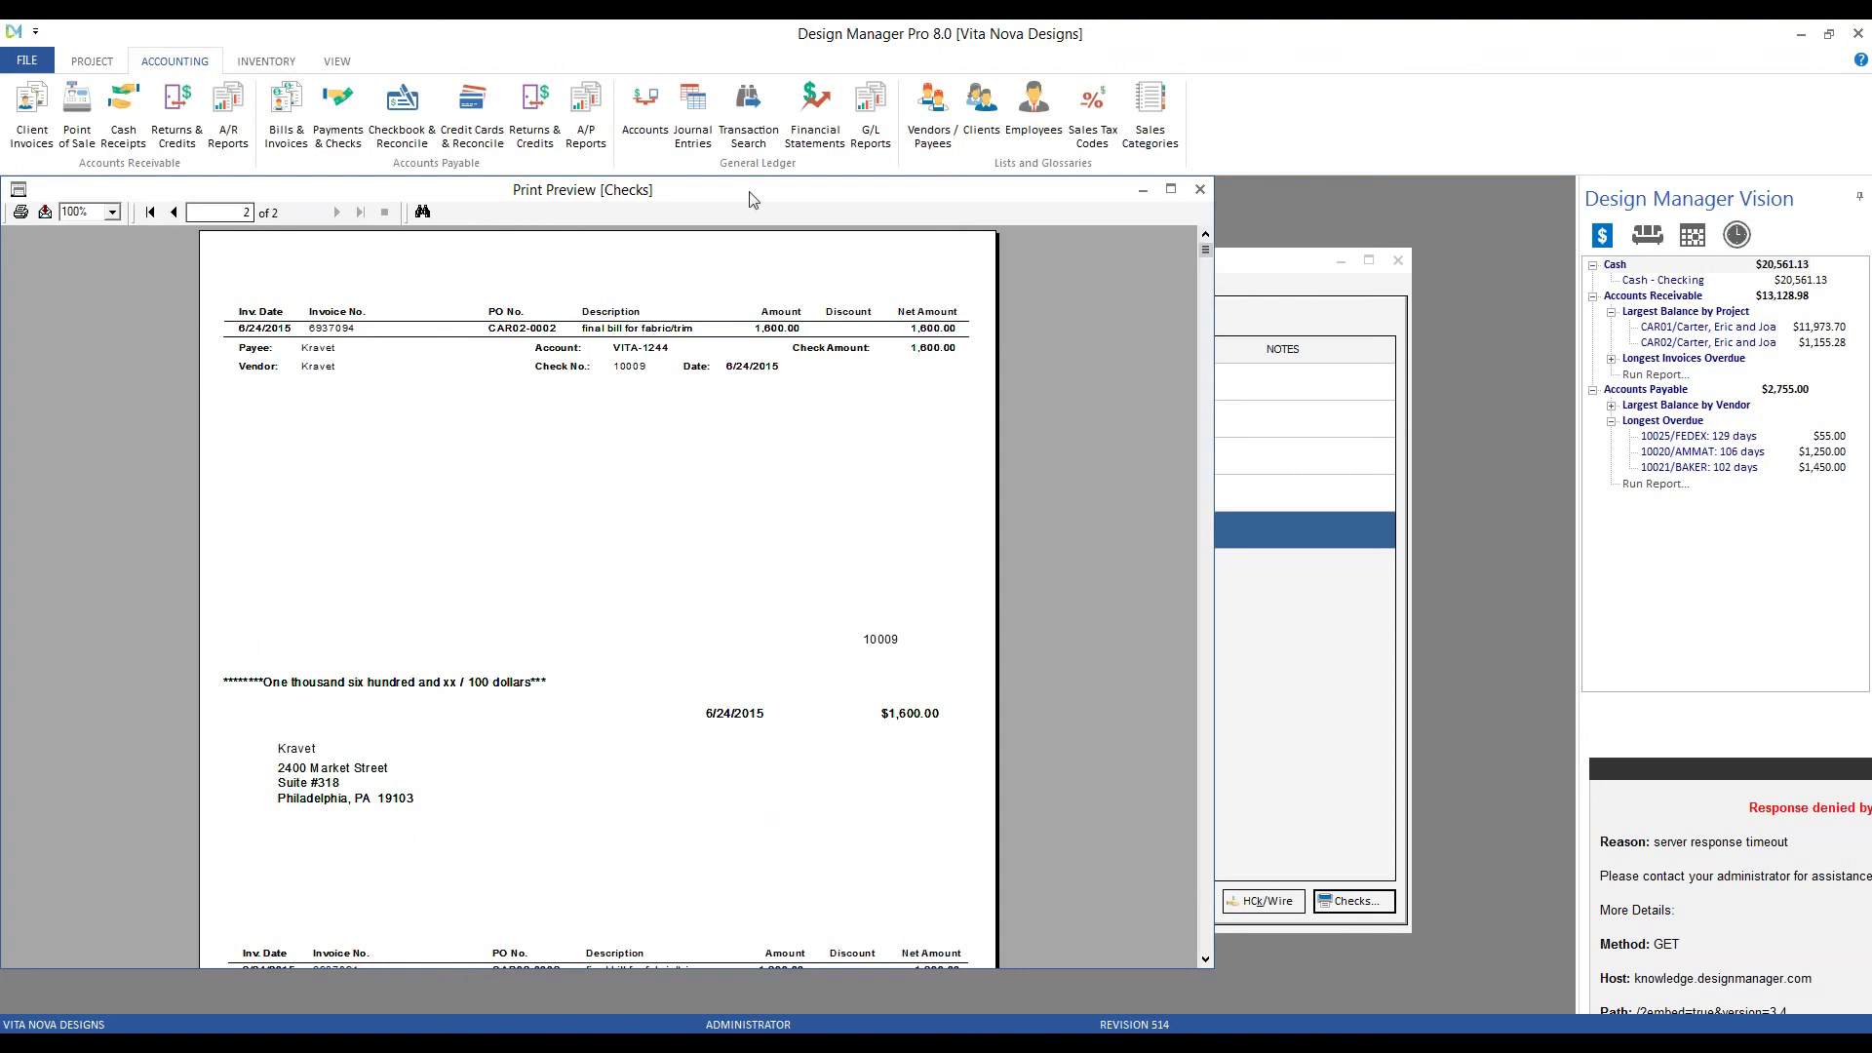
{"action": "left_click_drag", "start_coordinate": [748, 193], "coordinate": [807, 212]}
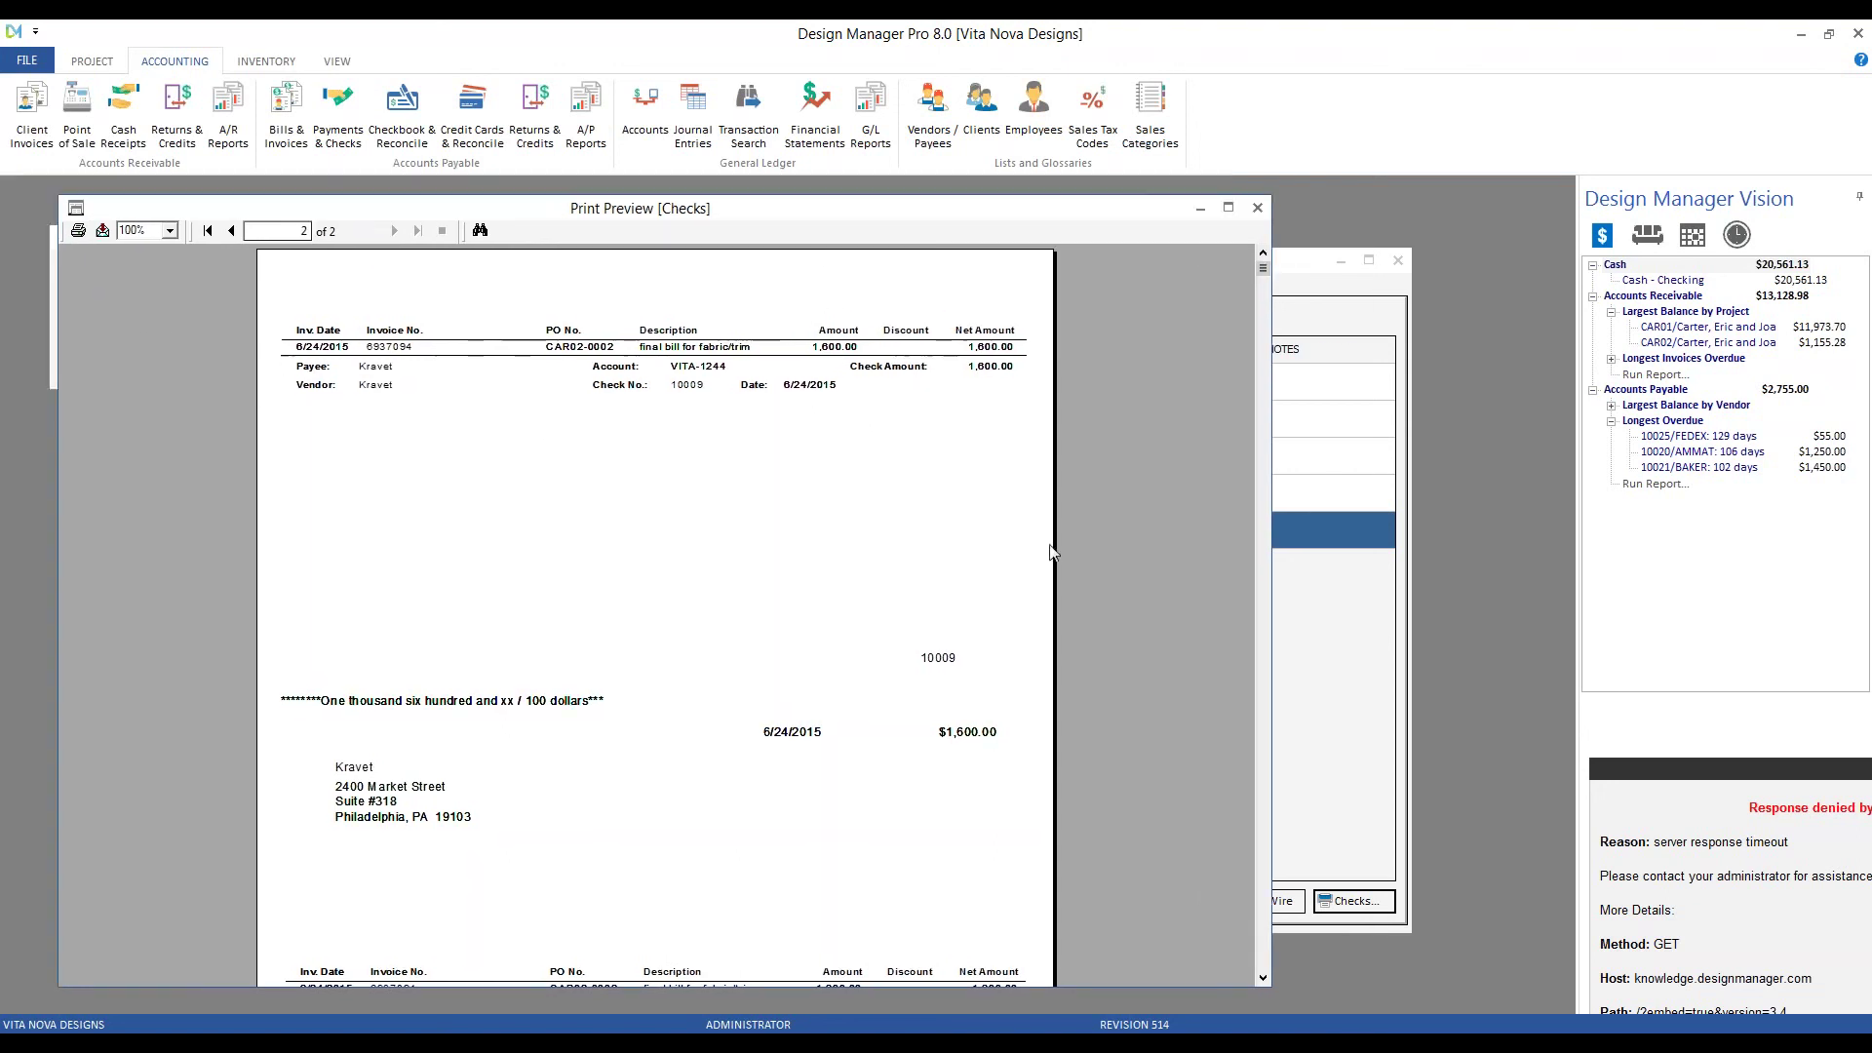
{"action": "left_click", "coordinate": [1258, 208]}
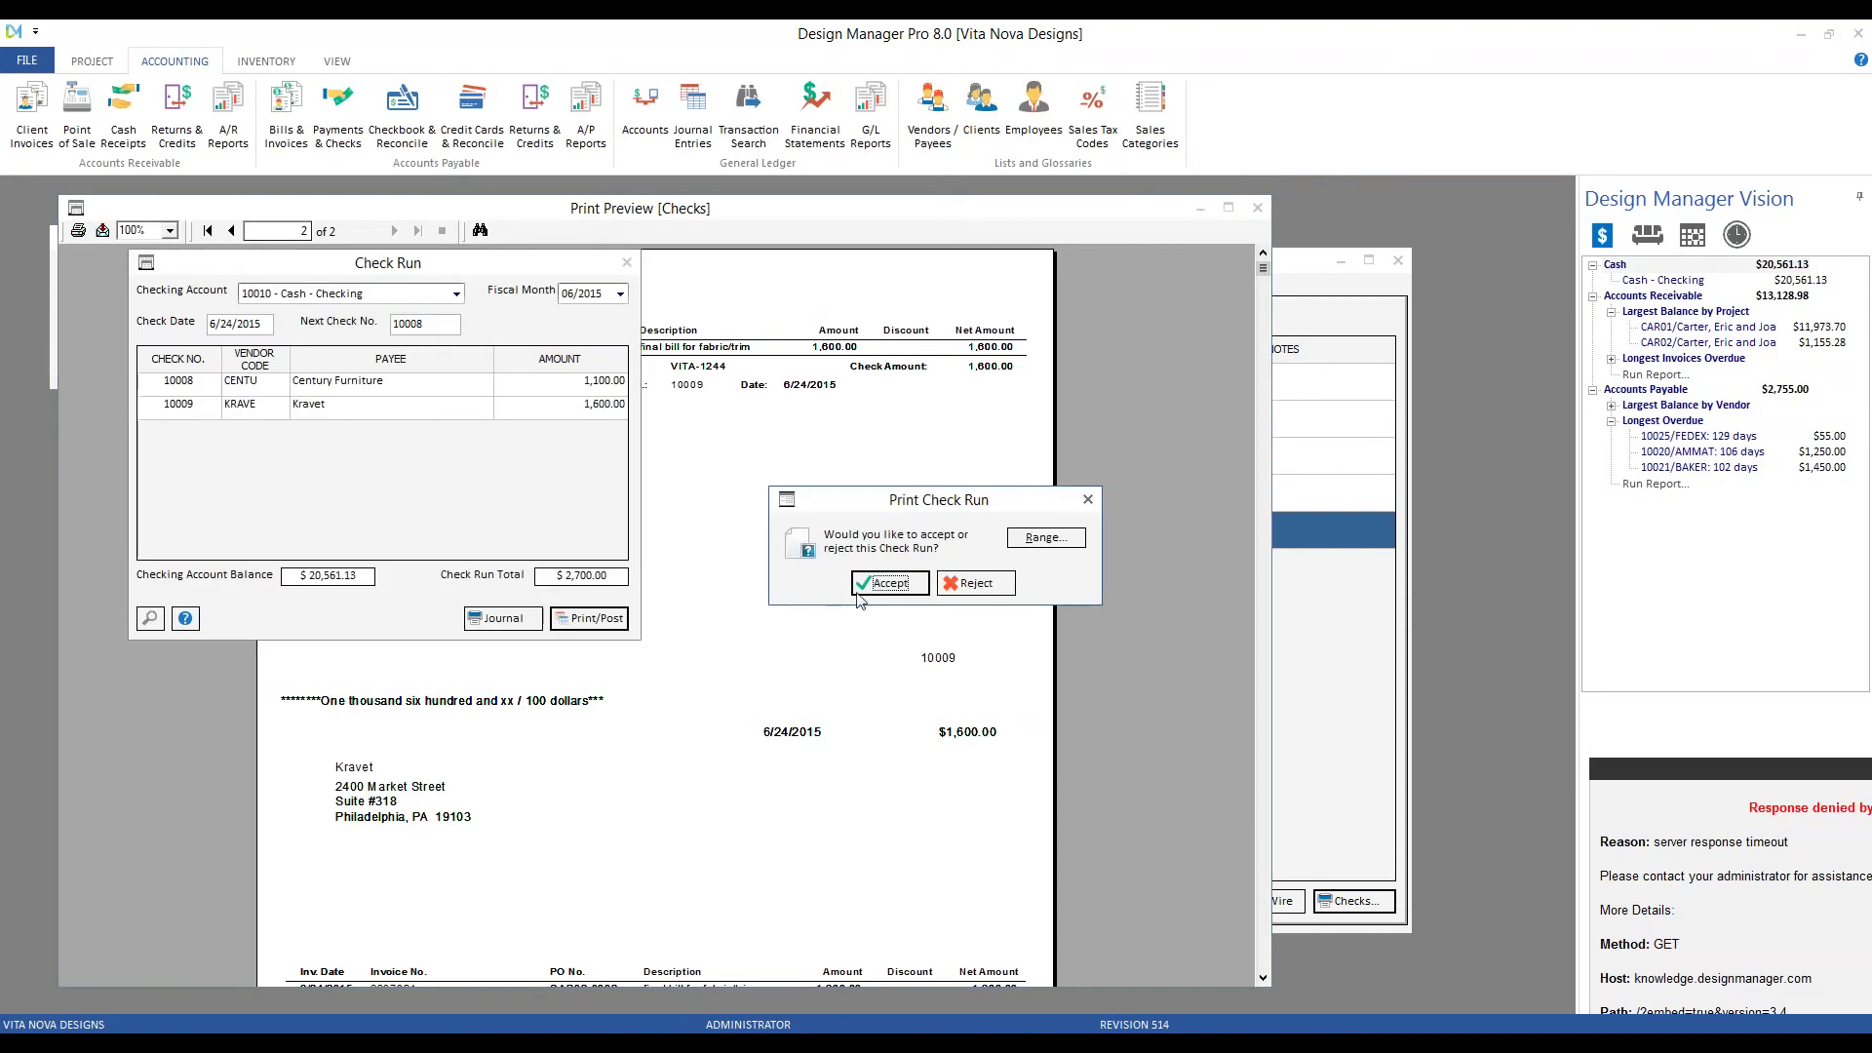
{"action": "left_click", "coordinate": [887, 583]}
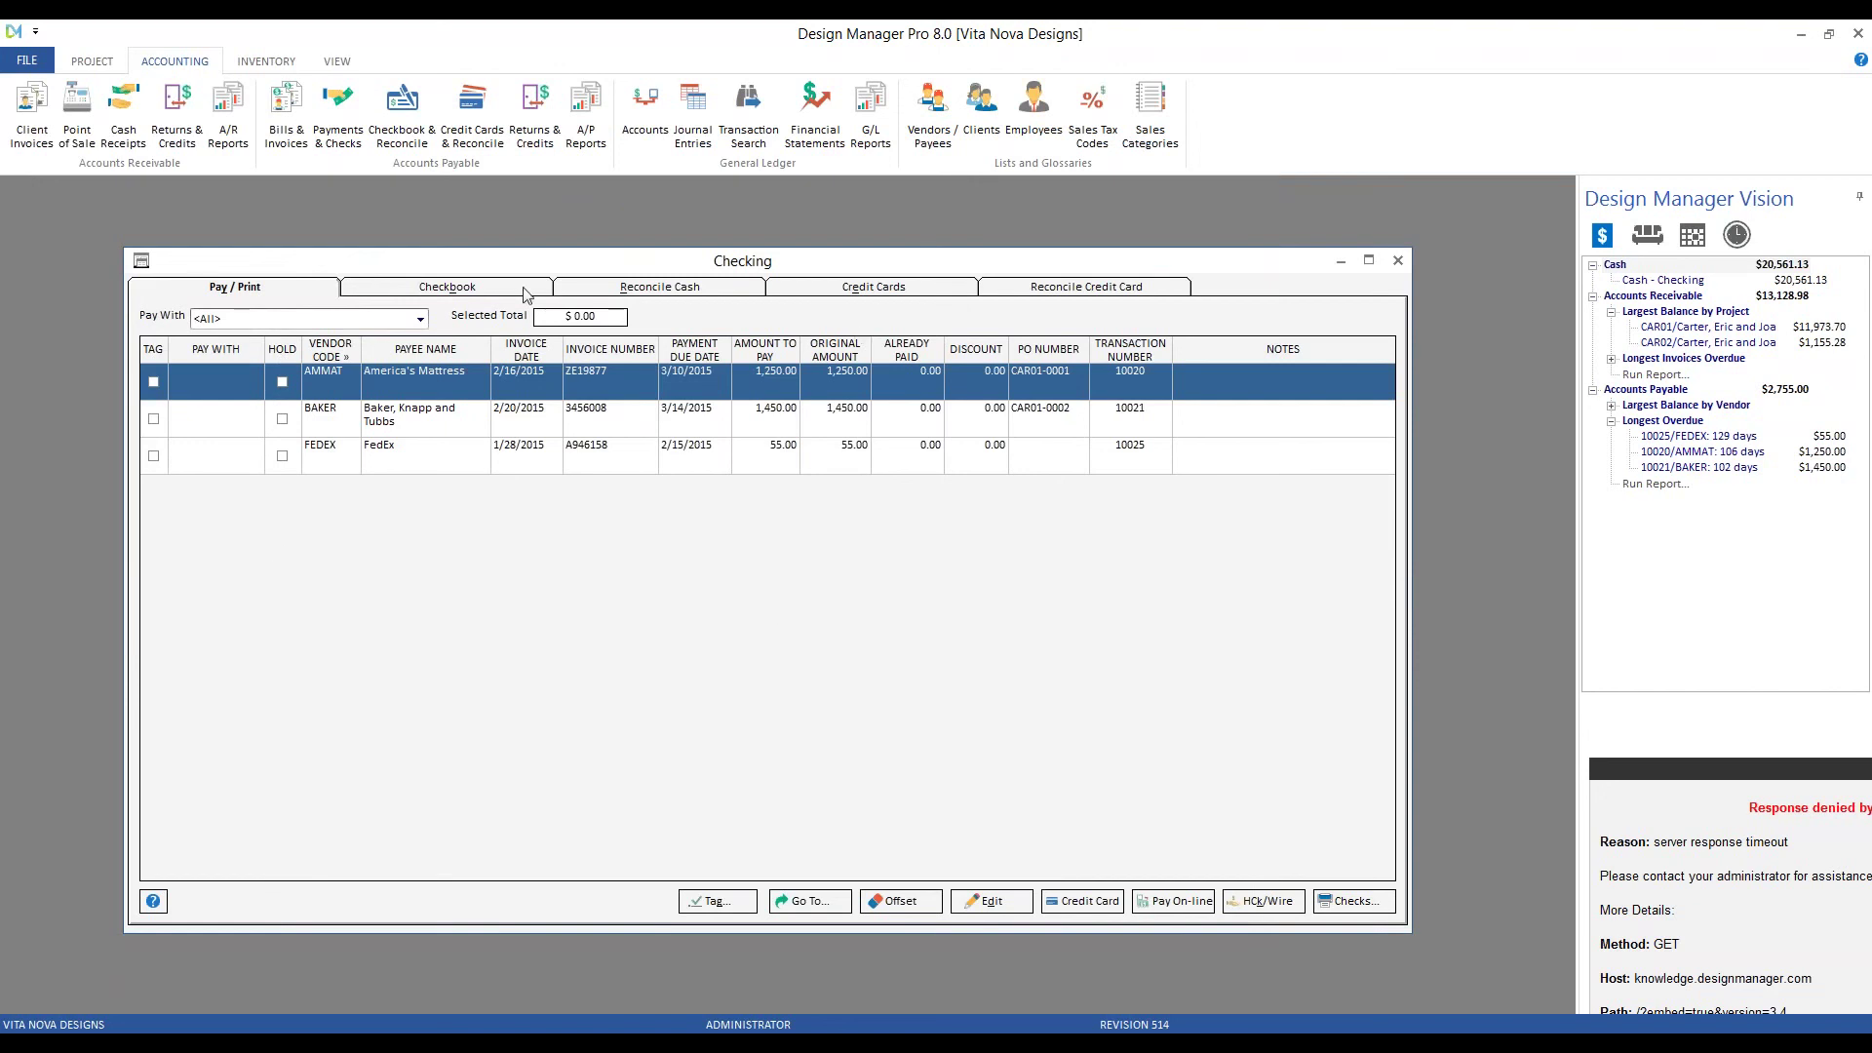
Show the checkbook register and review check 10008 to Century Furniture and 10009 to Kravet.
{"action": "left_click", "coordinate": [448, 286]}
{"action": "left_click", "coordinate": [502, 420]}
{"action": "left_click", "coordinate": [499, 402]}
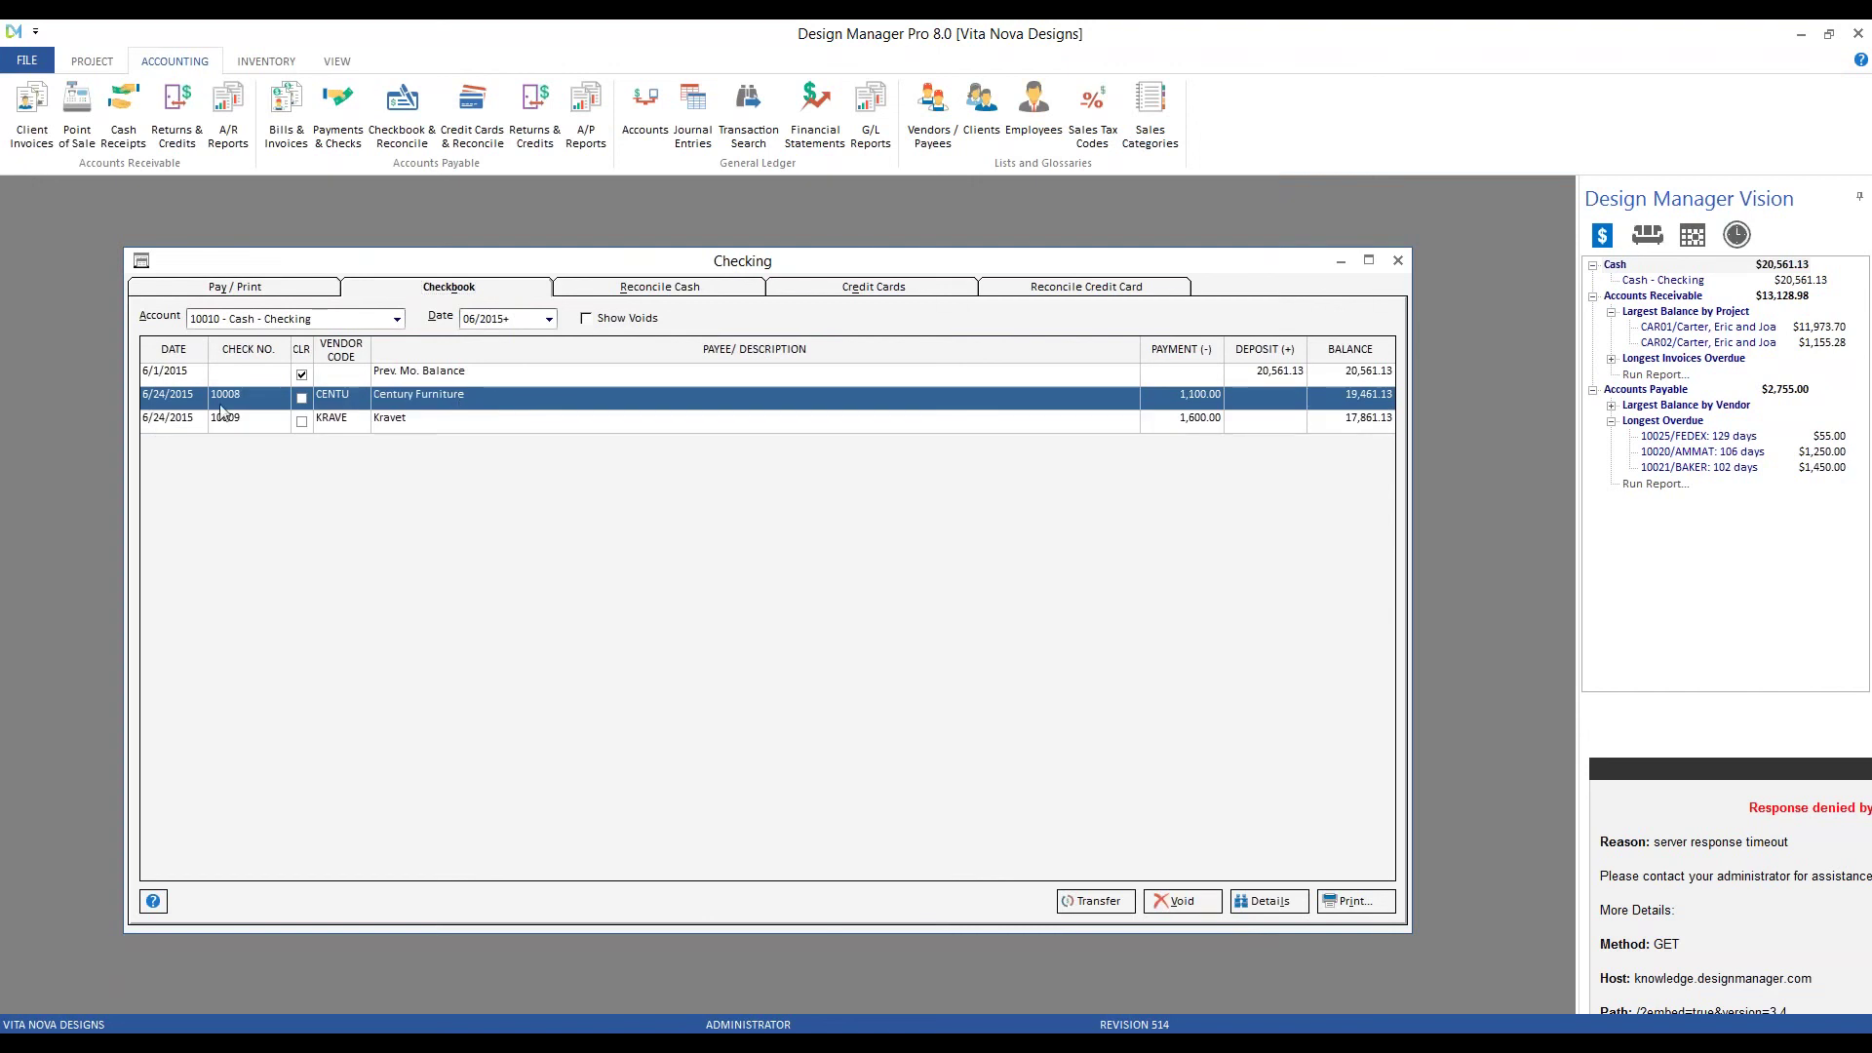
{"action": "left_click", "coordinate": [896, 420]}
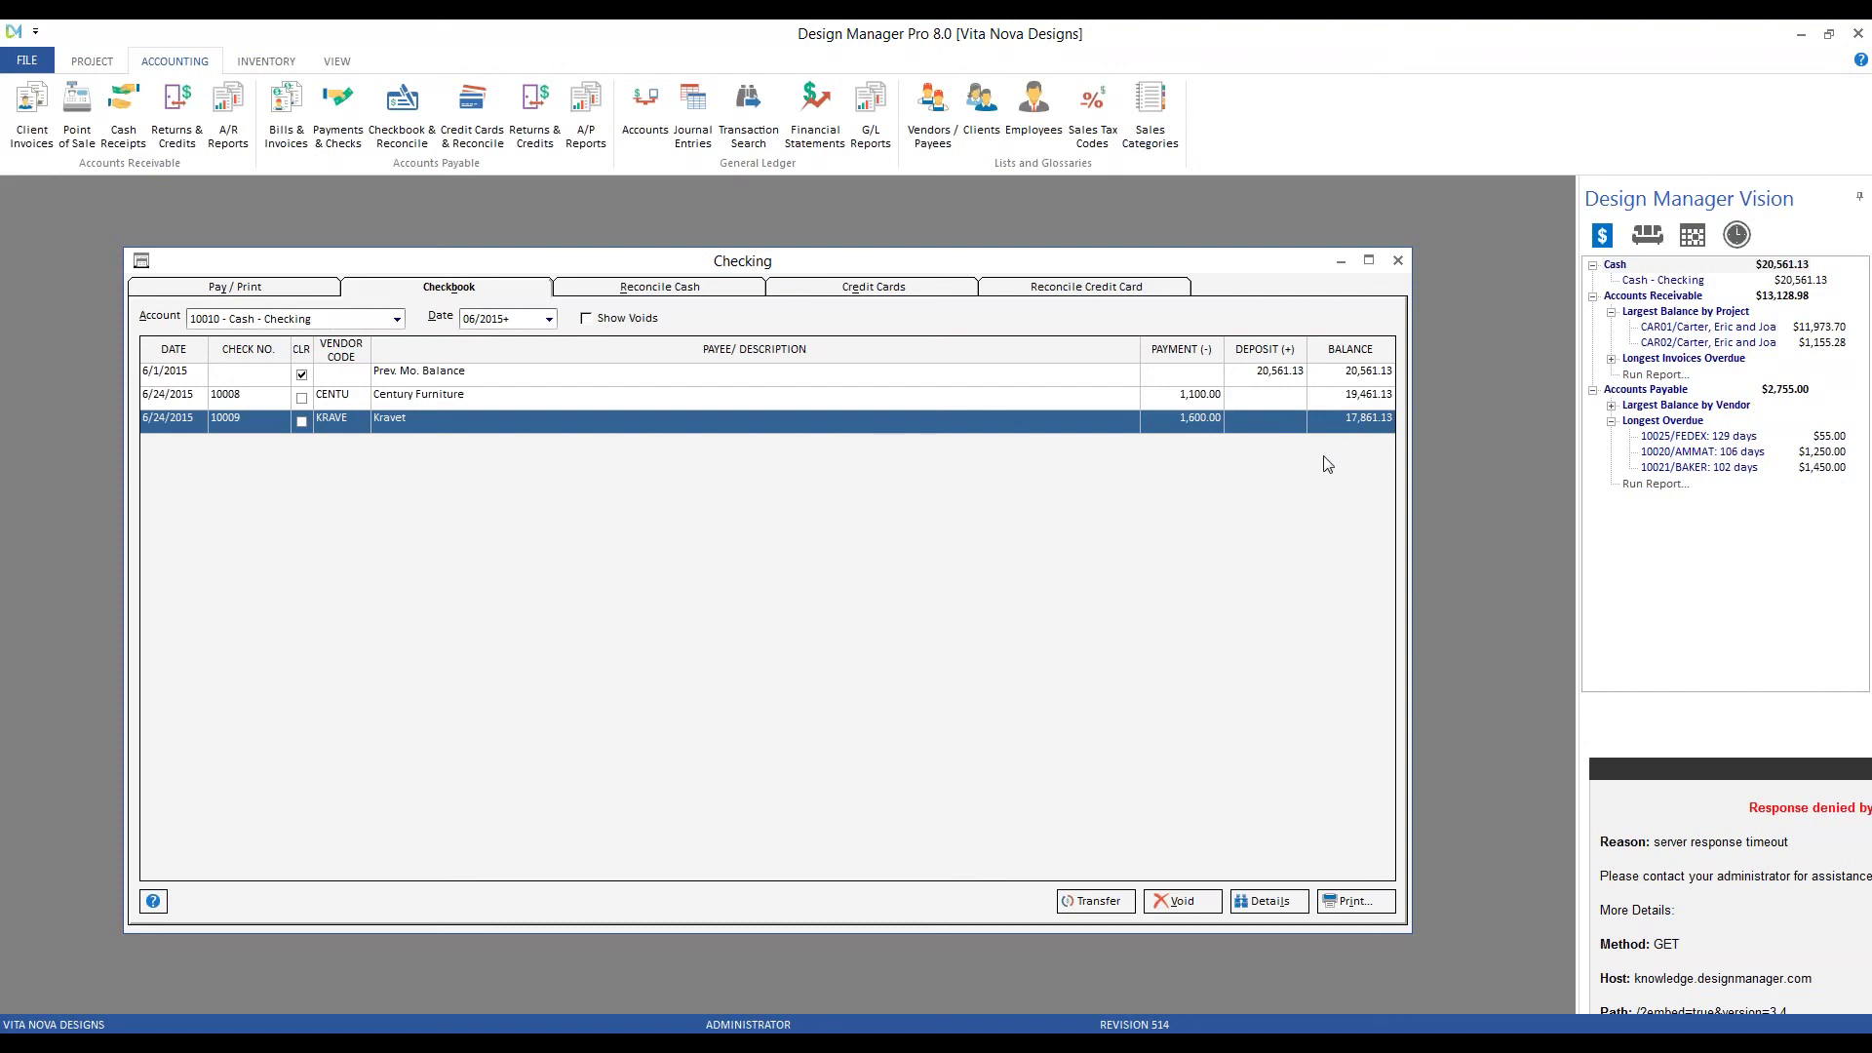
Close the Checking window and bring up Project Specifications.
{"action": "left_click", "coordinate": [1397, 260]}
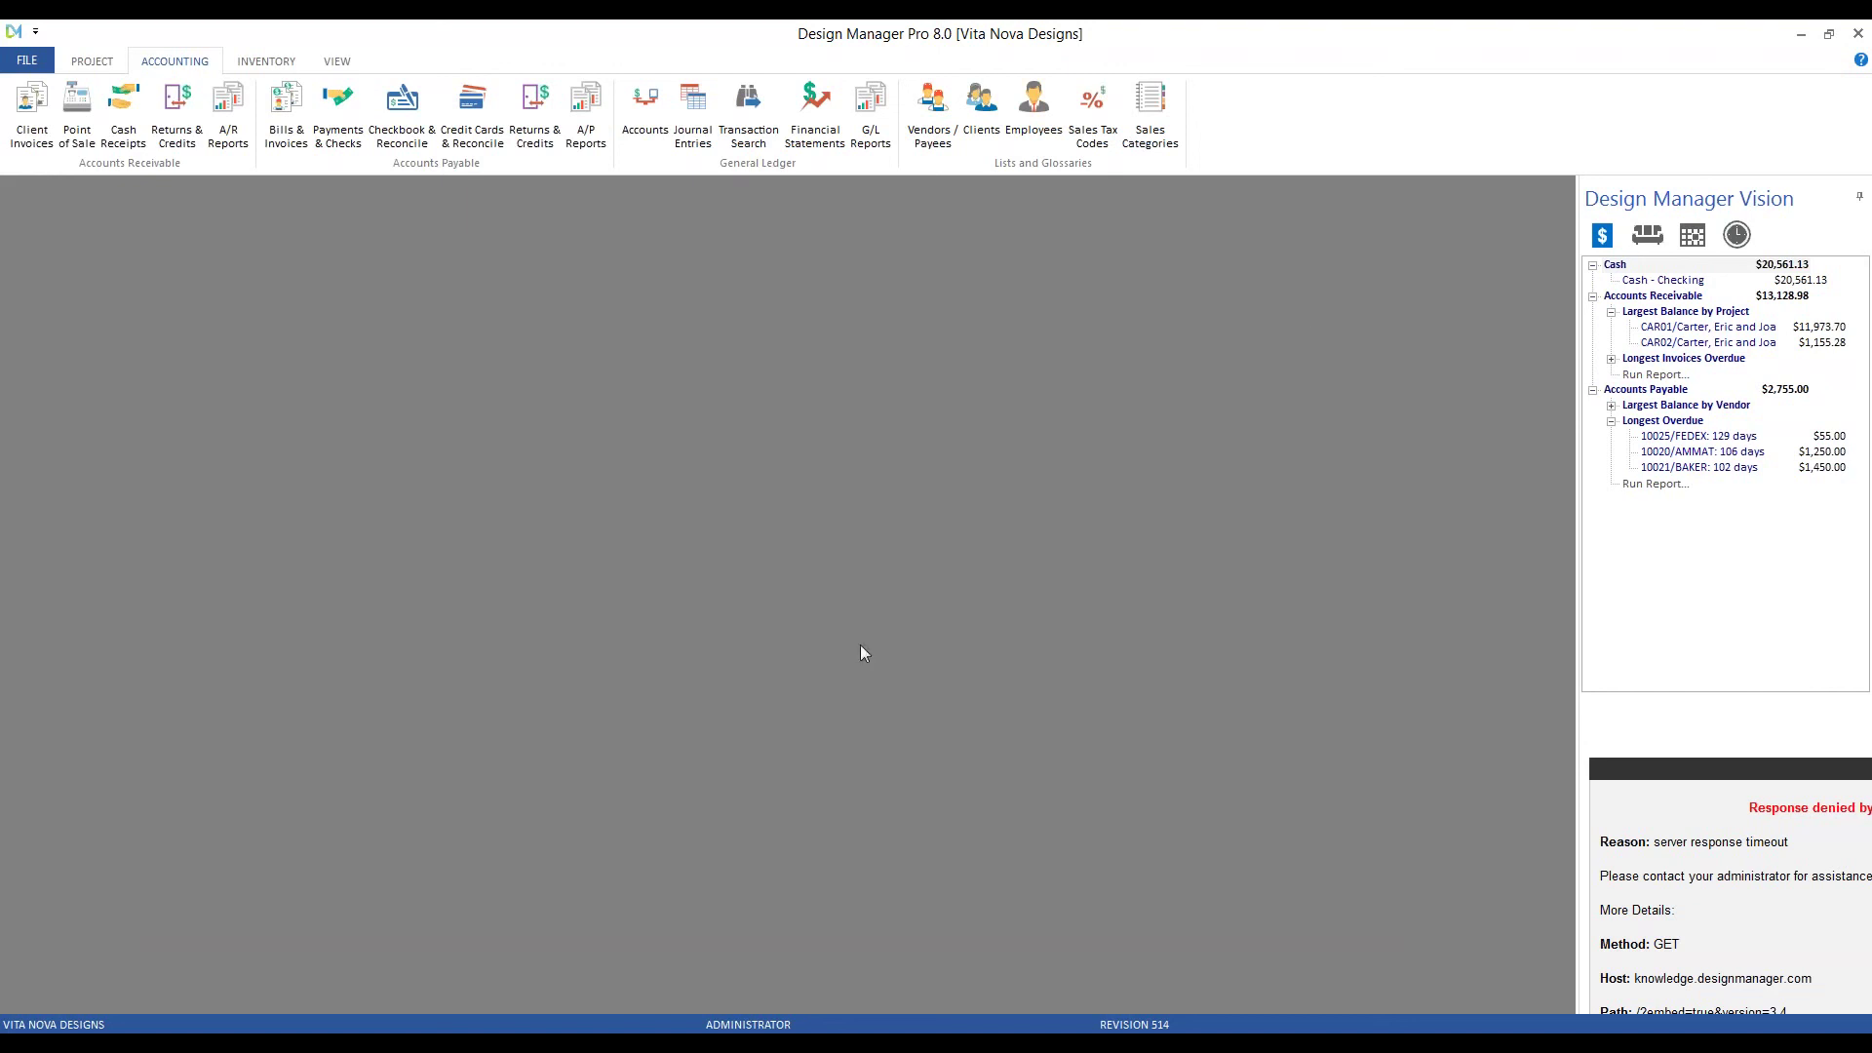
{"action": "left_click", "coordinate": [92, 60]}
{"action": "left_click", "coordinate": [94, 130]}
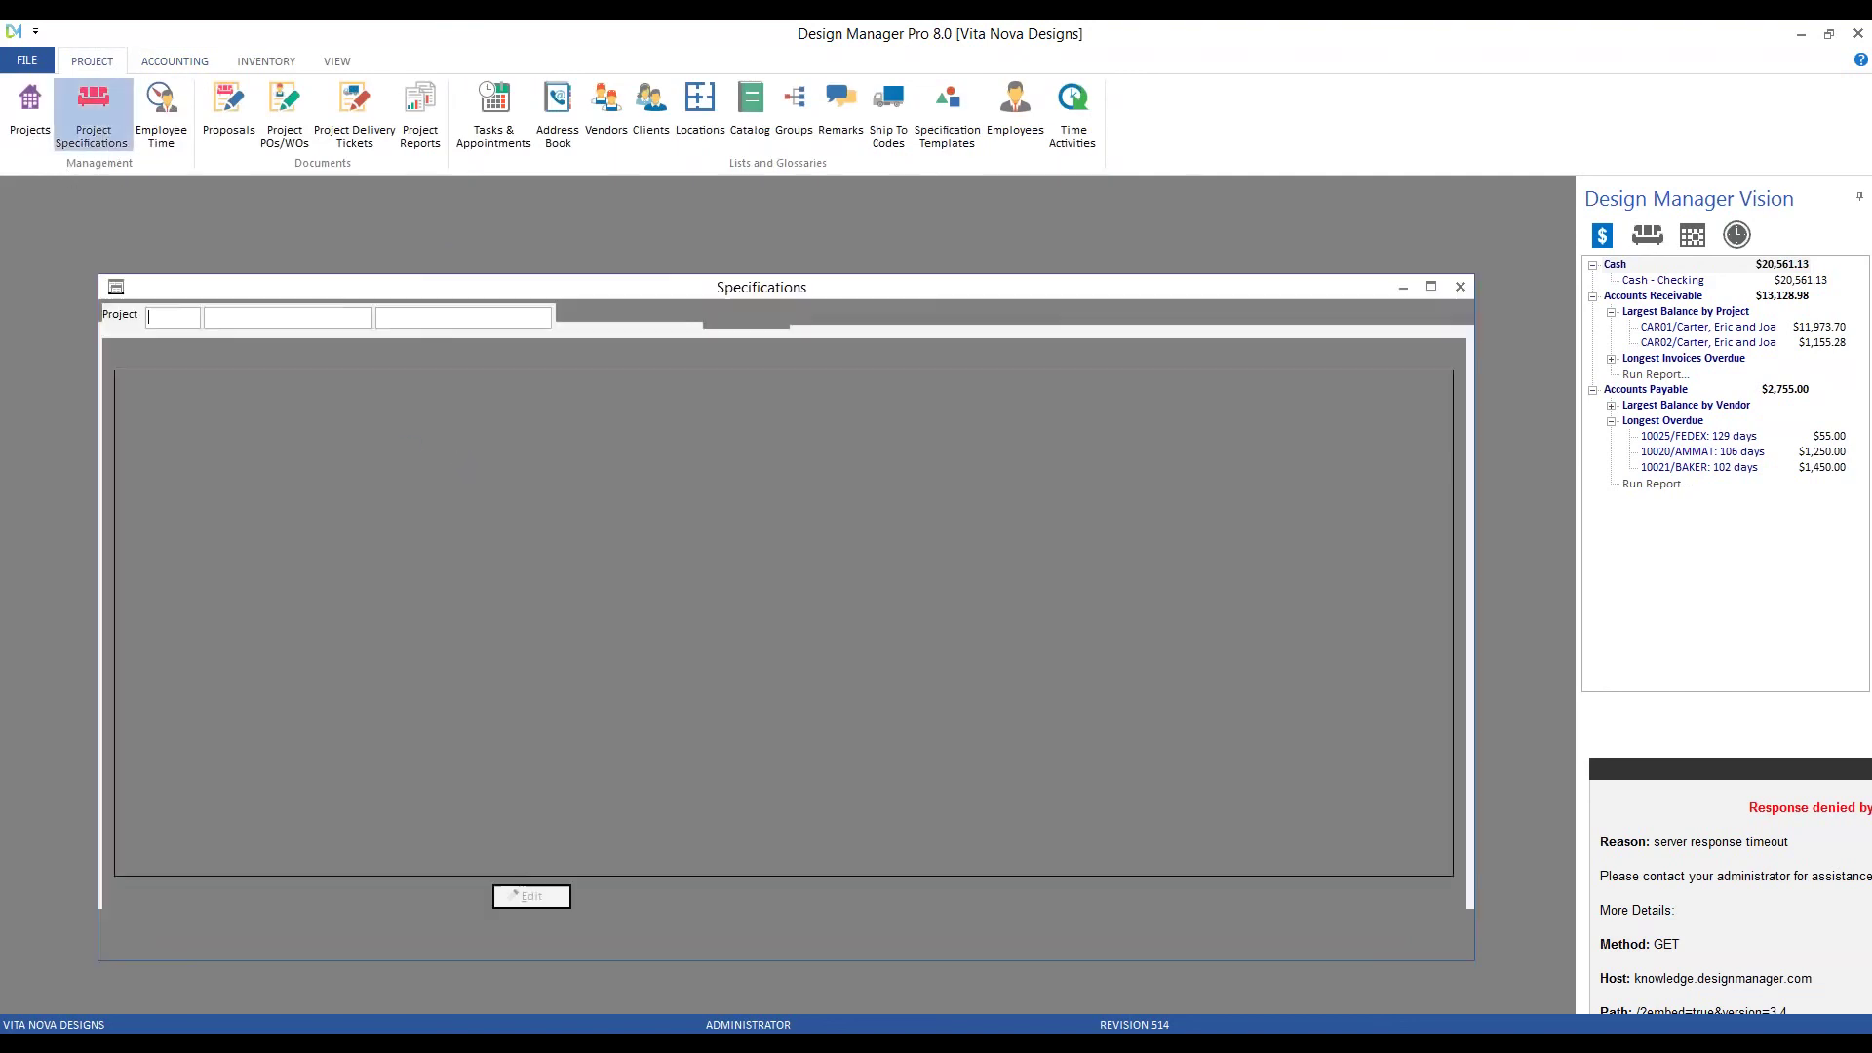
Load project CAR02's items sorted by reference number, newest first, and select the custom sofa description.
{"action": "type", "text": "CAR"}
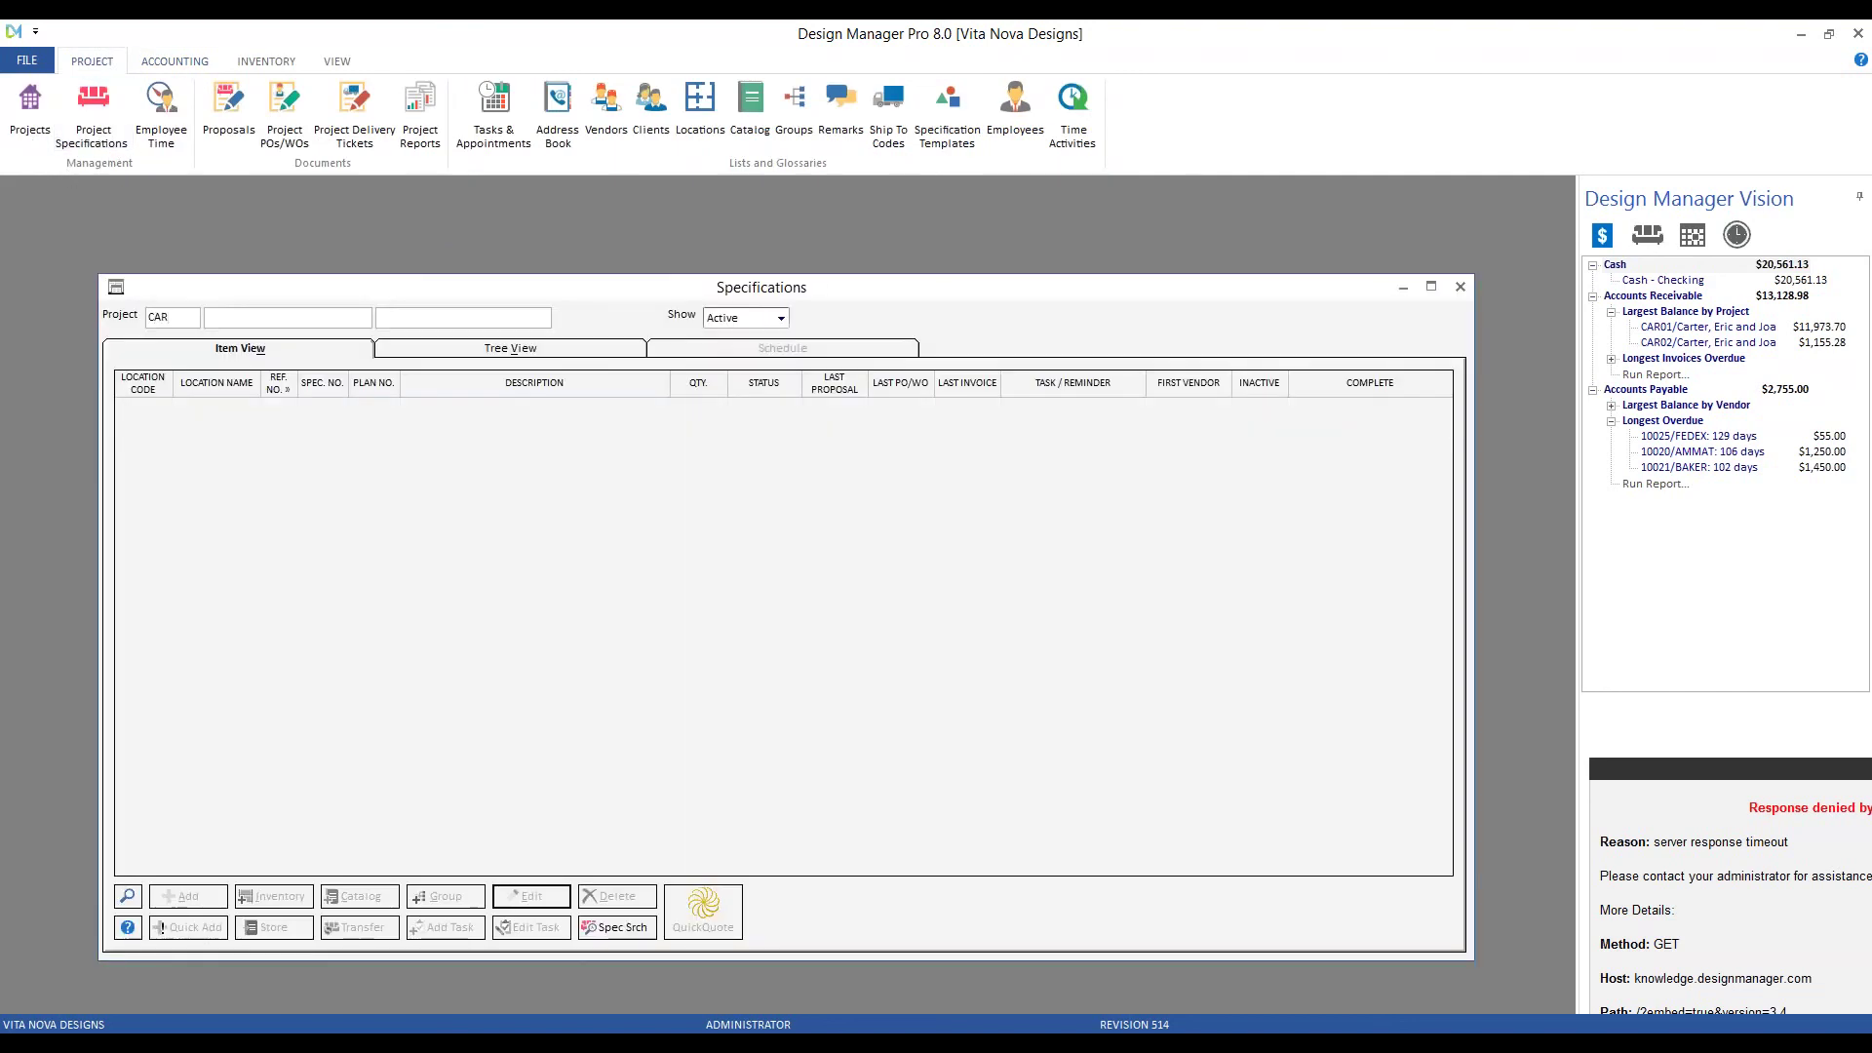
{"action": "type", "text": "2"}
{"action": "key", "text": "Tab"}
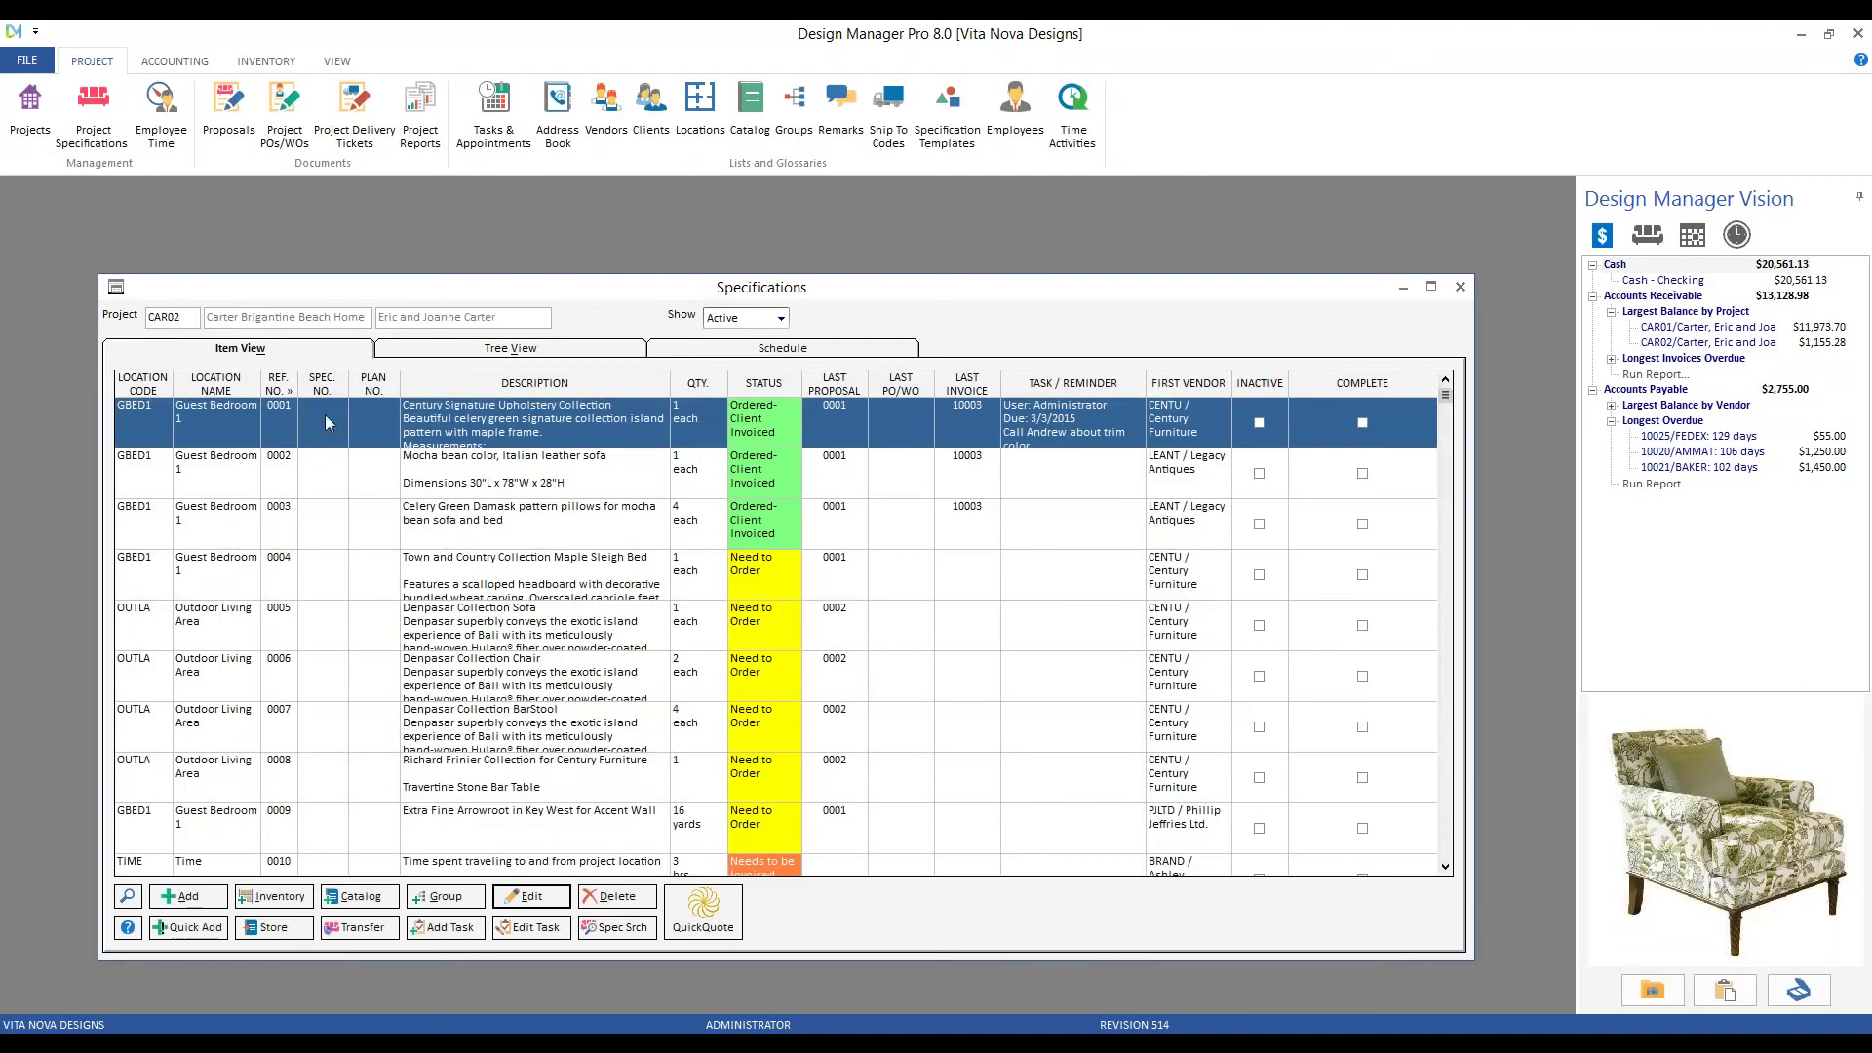
{"action": "left_click", "coordinate": [281, 386]}
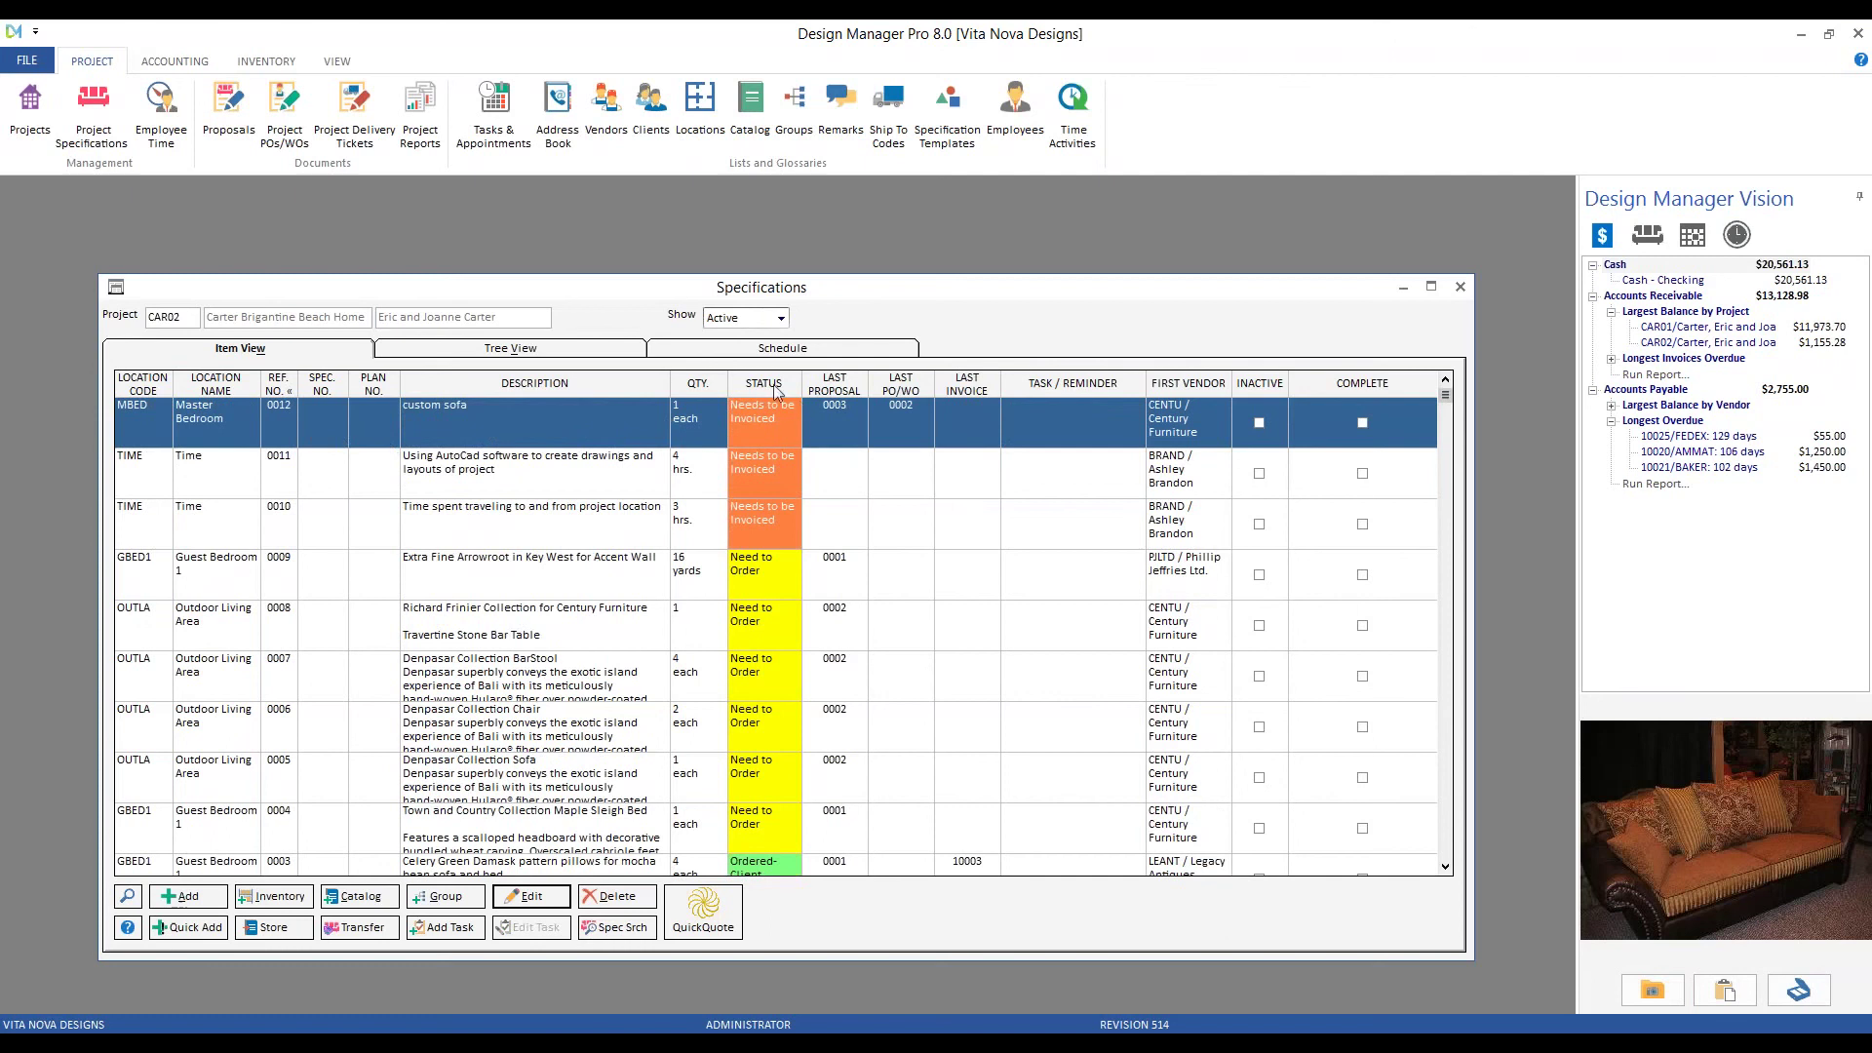
{"action": "left_click", "coordinate": [594, 425]}
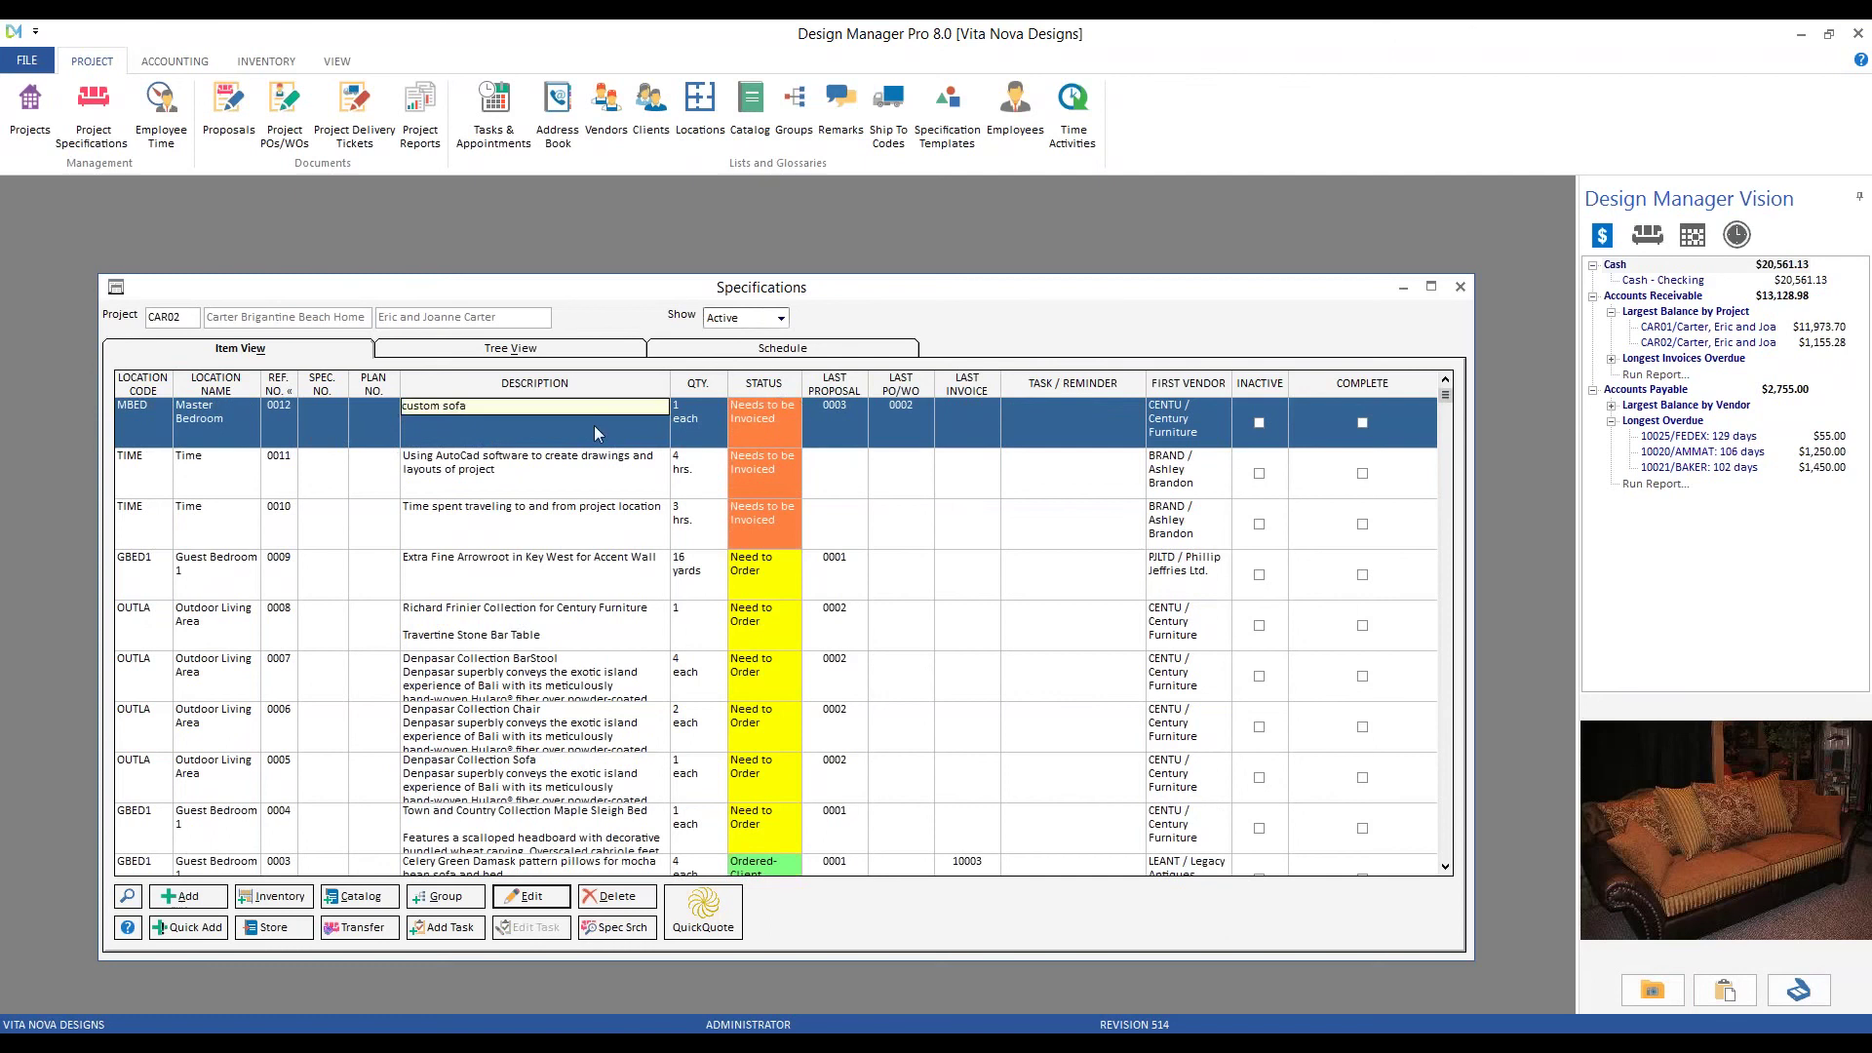